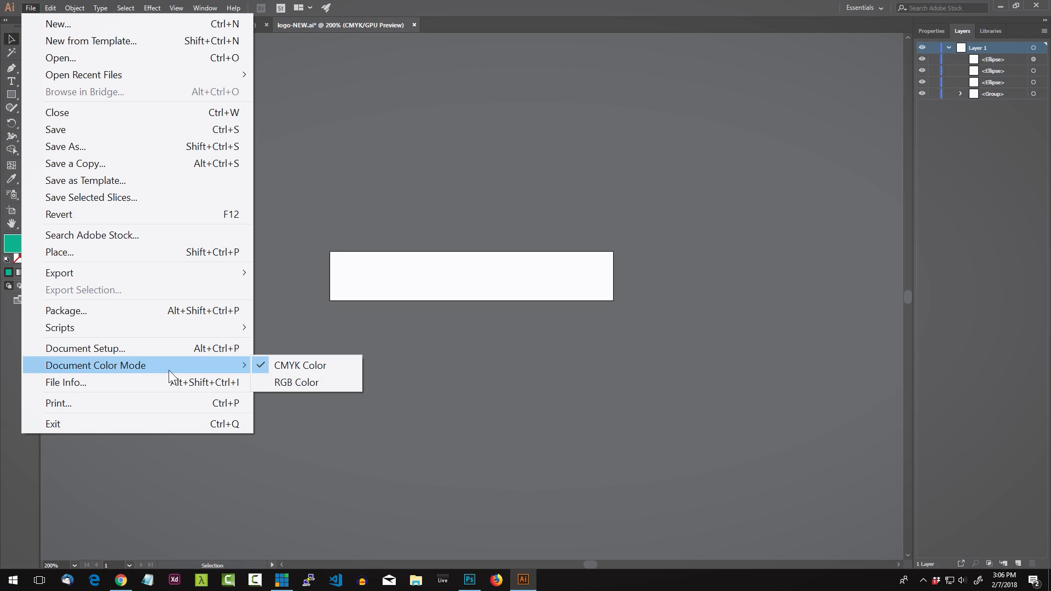
Step: Keep the logo file in CMYK, select the whole coursetro logo and paste it into the MOO card template
{"action": "left_click", "coordinate": [312, 366]}
{"action": "left_click_drag", "start_coordinate": [307, 223], "coordinate": [762, 432]}
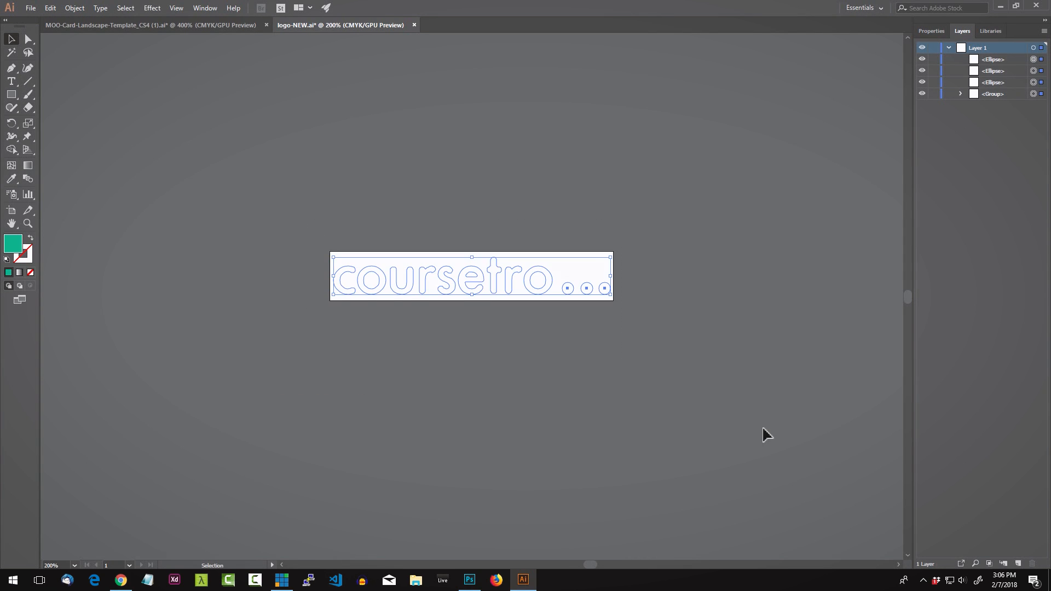
{"action": "left_click", "coordinate": [134, 25]}
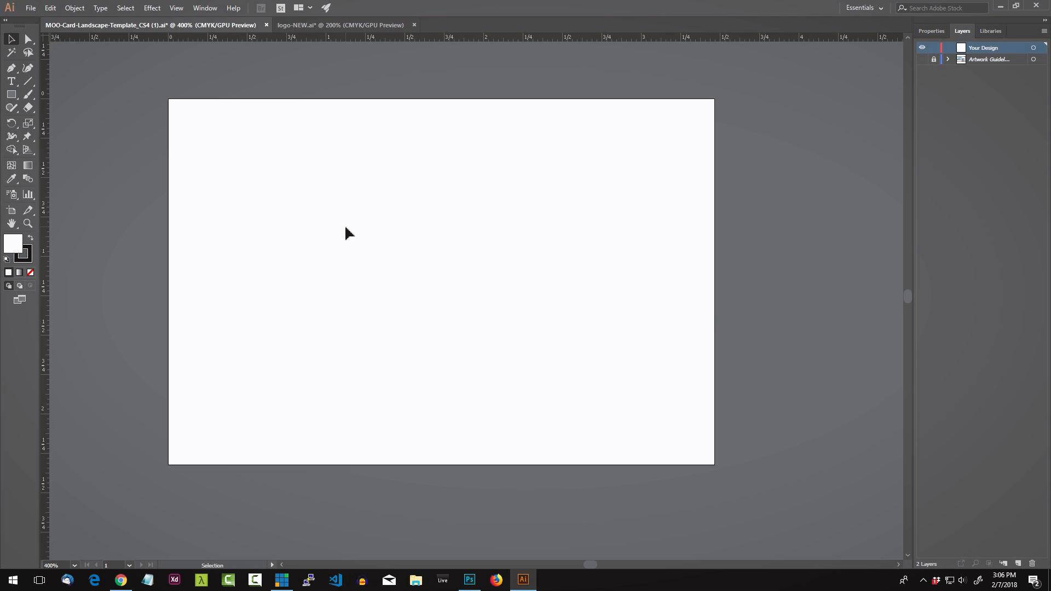
{"action": "key", "text": "ctrl+v"}
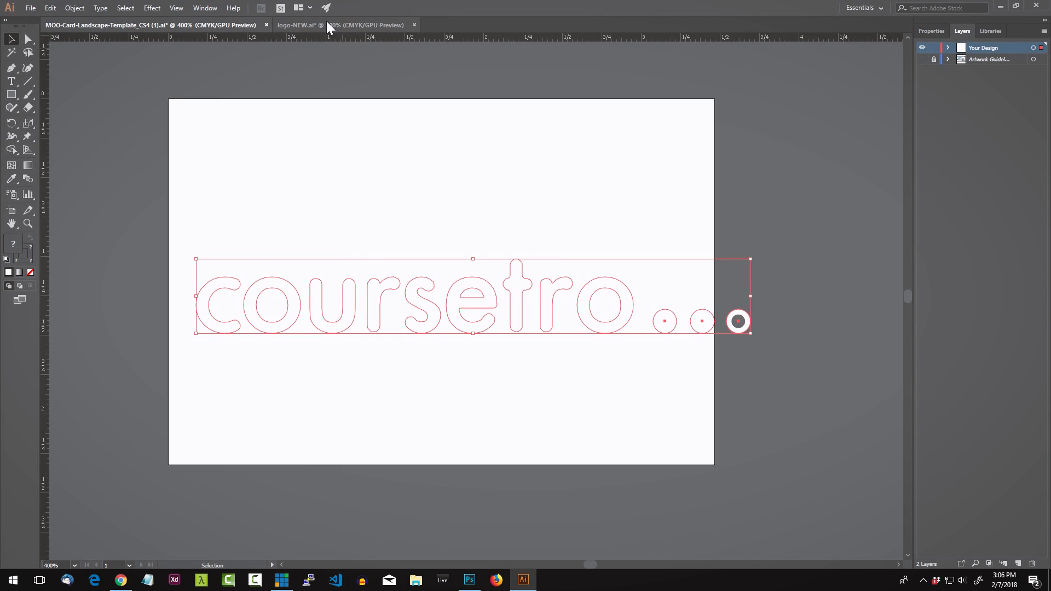
{"action": "left_click", "coordinate": [326, 25]}
{"action": "left_click", "coordinate": [83, 25]}
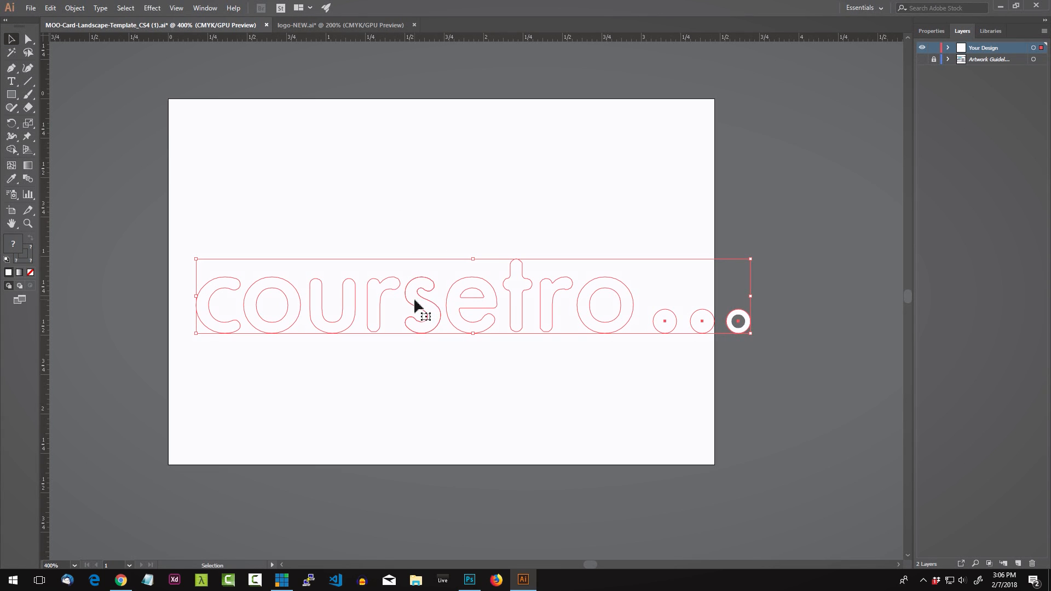
Step: Move the pasted logo to sit just above the card's top edge
{"action": "left_click_drag", "start_coordinate": [416, 304], "coordinate": [374, 85]}
{"action": "key", "text": "ctrl+minus"}
{"action": "left_click_drag", "start_coordinate": [436, 170], "coordinate": [429, 218]}
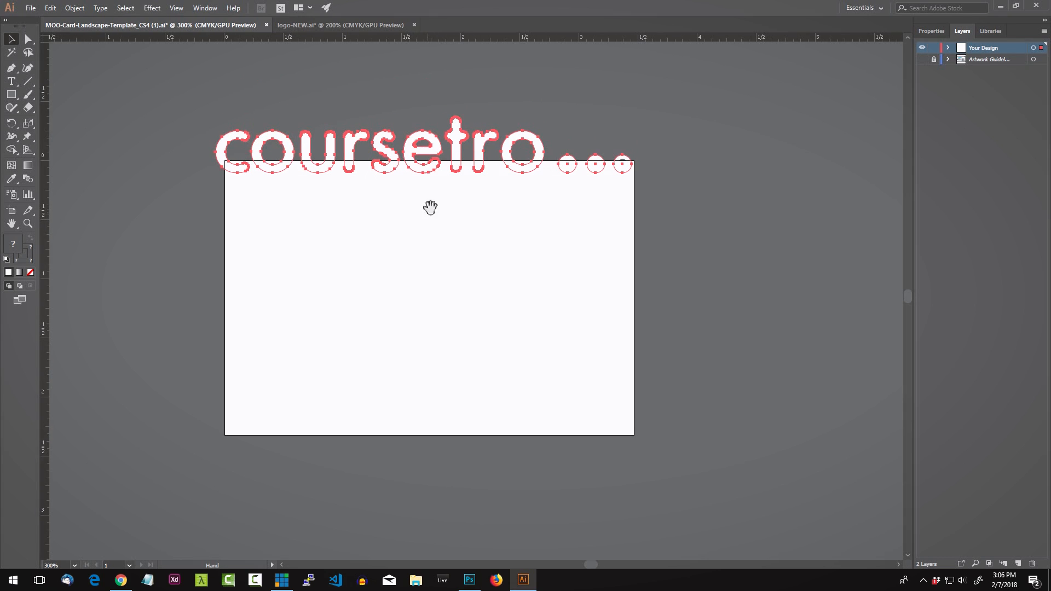
{"action": "left_click_drag", "start_coordinate": [412, 154], "coordinate": [411, 129]}
{"action": "left_click", "coordinate": [453, 235]}
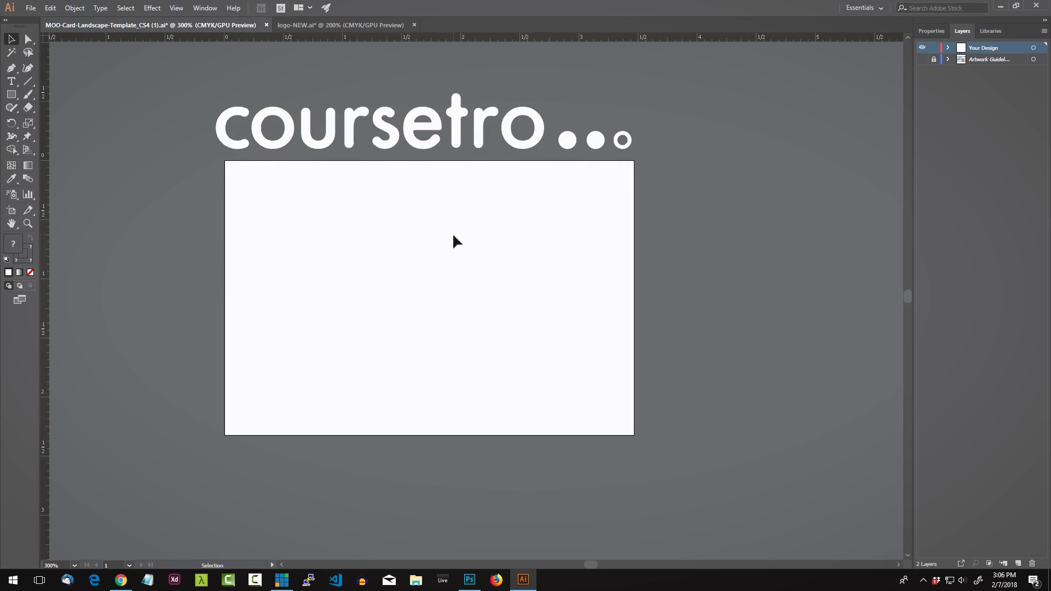
Step: Back in logo-NEW.ai, check the current teal fill colour in the Color Picker
{"action": "left_click", "coordinate": [314, 25]}
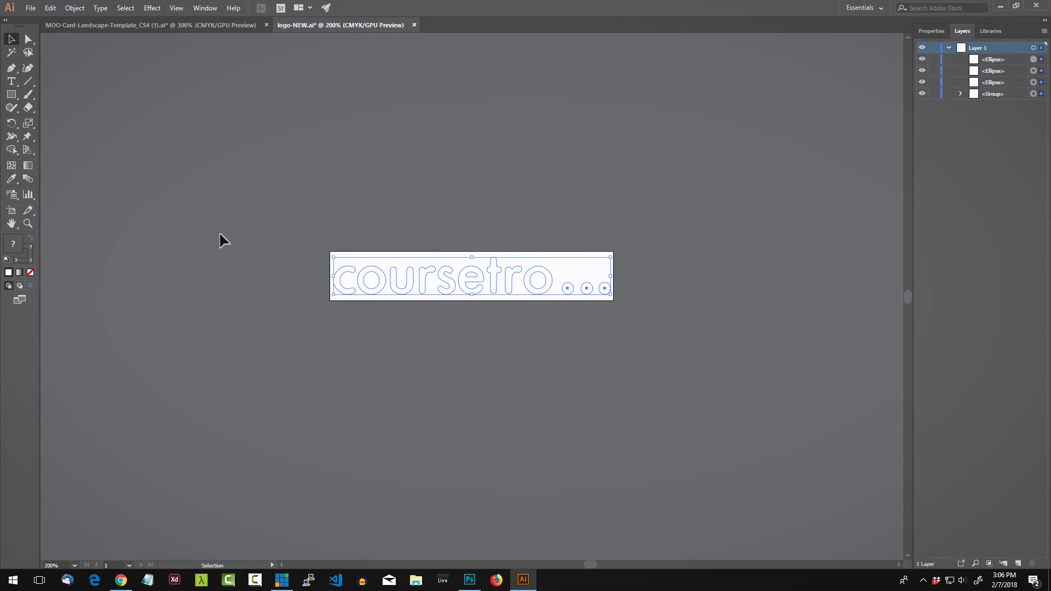
{"action": "double_click", "coordinate": [14, 249]}
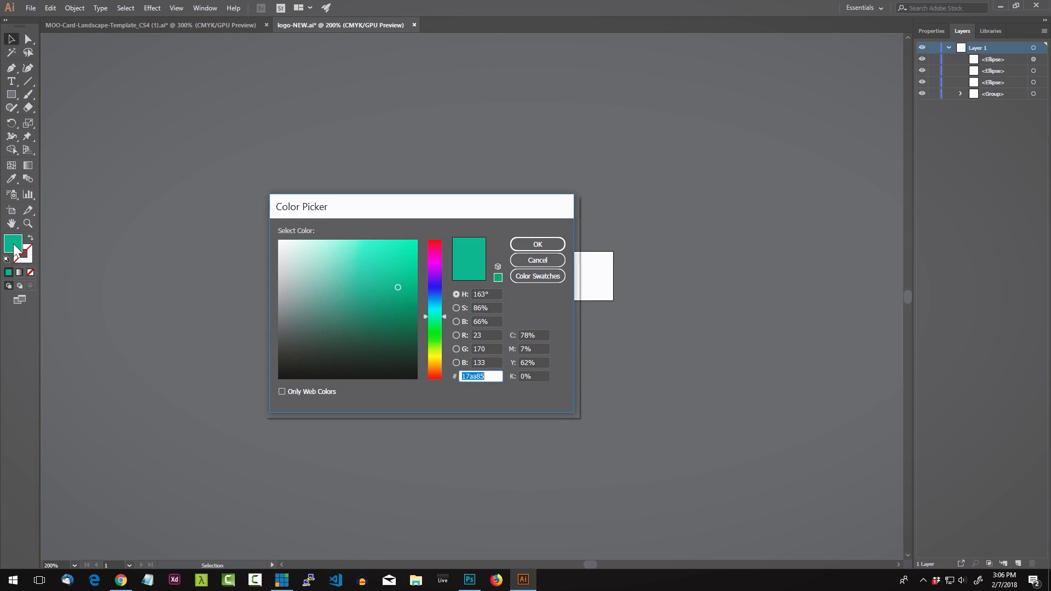
{"action": "left_click", "coordinate": [533, 261]}
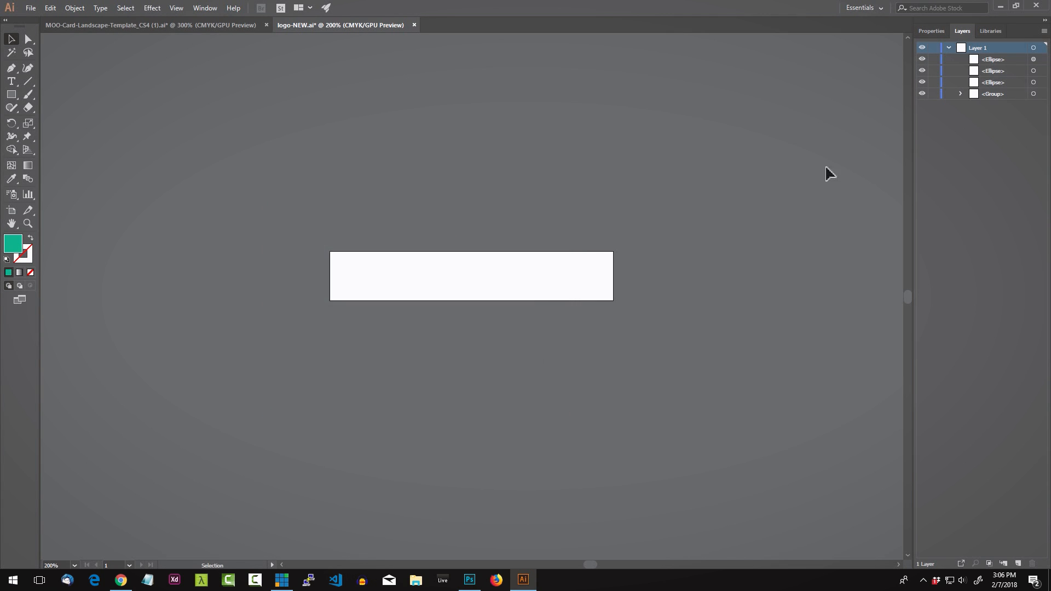
{"action": "left_click", "coordinate": [932, 31]}
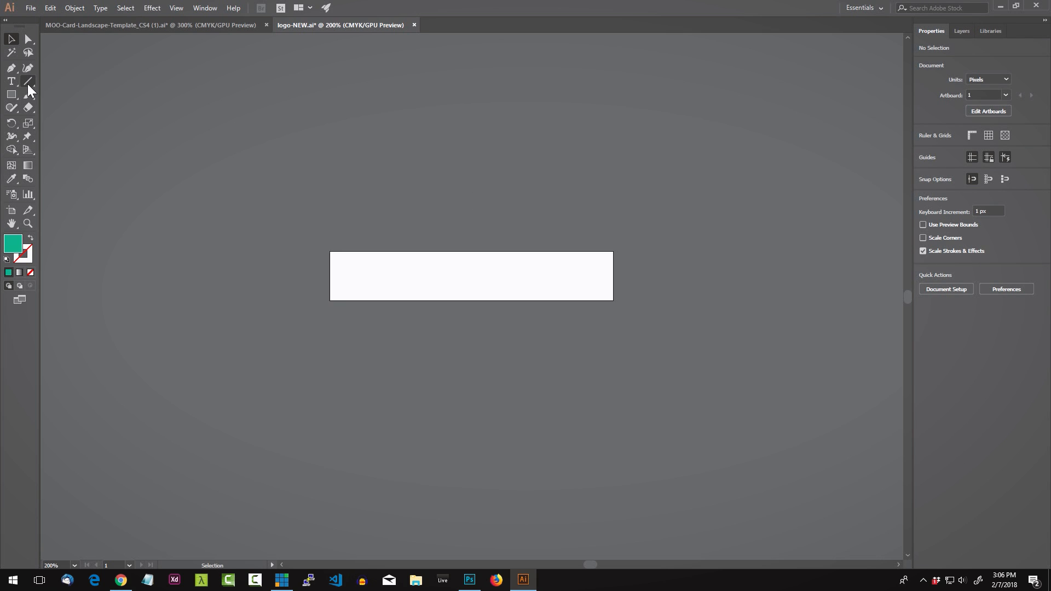
Step: Draw a 7.75 px square at the white rectangle's corner and confirm its teal C=78 M=7 Y=62 K=0 fill
{"action": "key", "text": "m"}
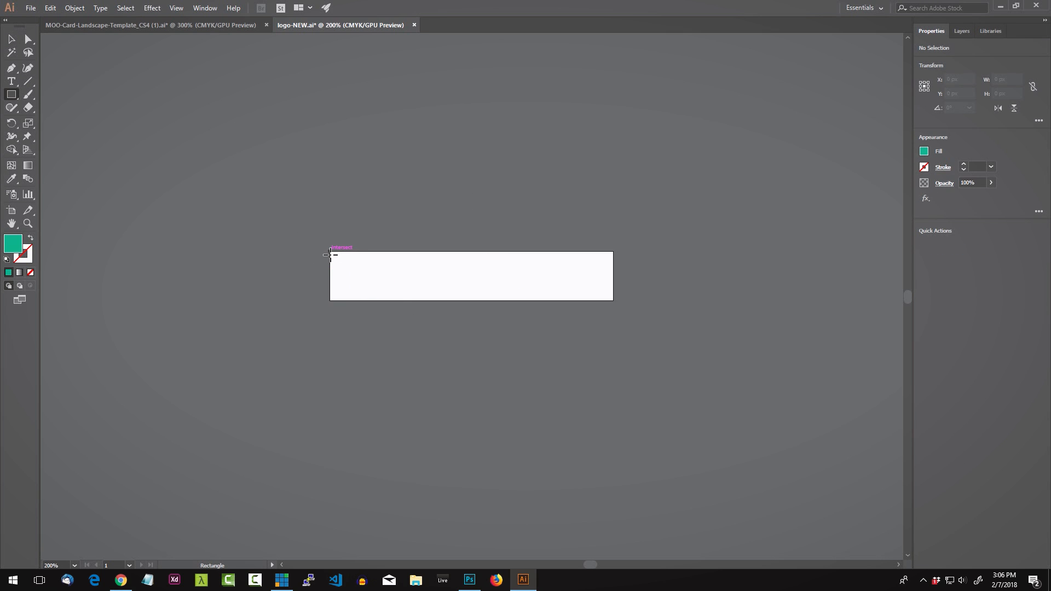
{"action": "left_click_drag", "start_coordinate": [330, 253], "coordinate": [338, 260]}
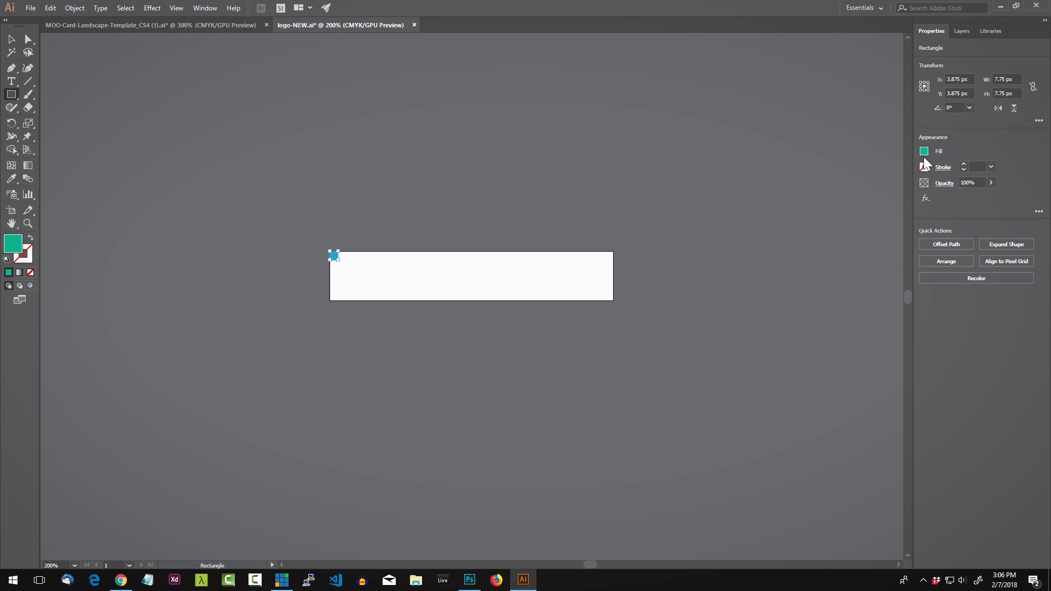
{"action": "double_click", "coordinate": [18, 249]}
{"action": "left_click", "coordinate": [559, 263]}
{"action": "left_click", "coordinate": [925, 153]}
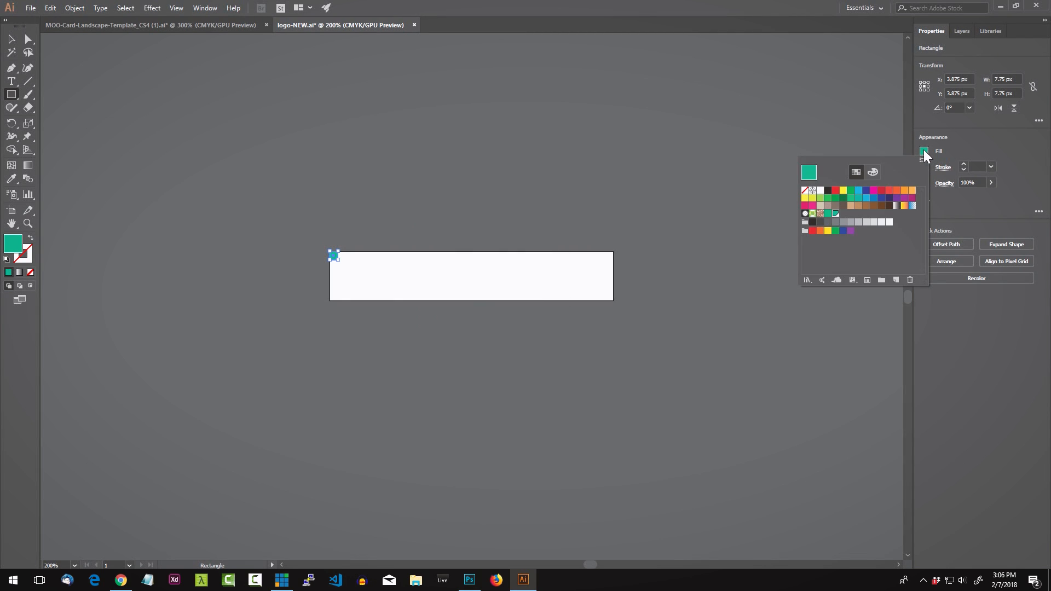
{"action": "left_click", "coordinate": [873, 172]}
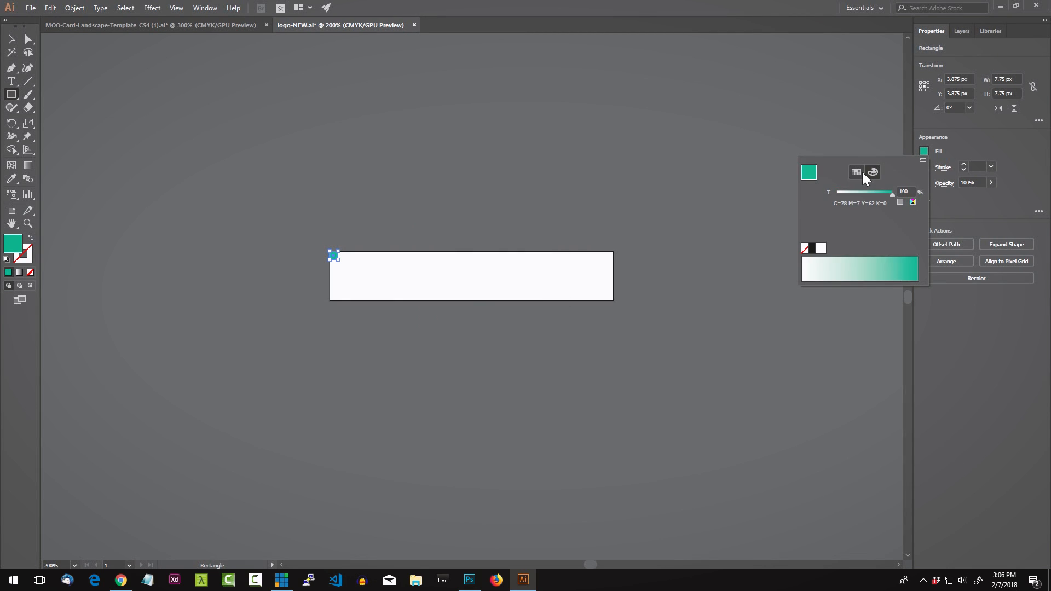
{"action": "left_click", "coordinate": [856, 172]}
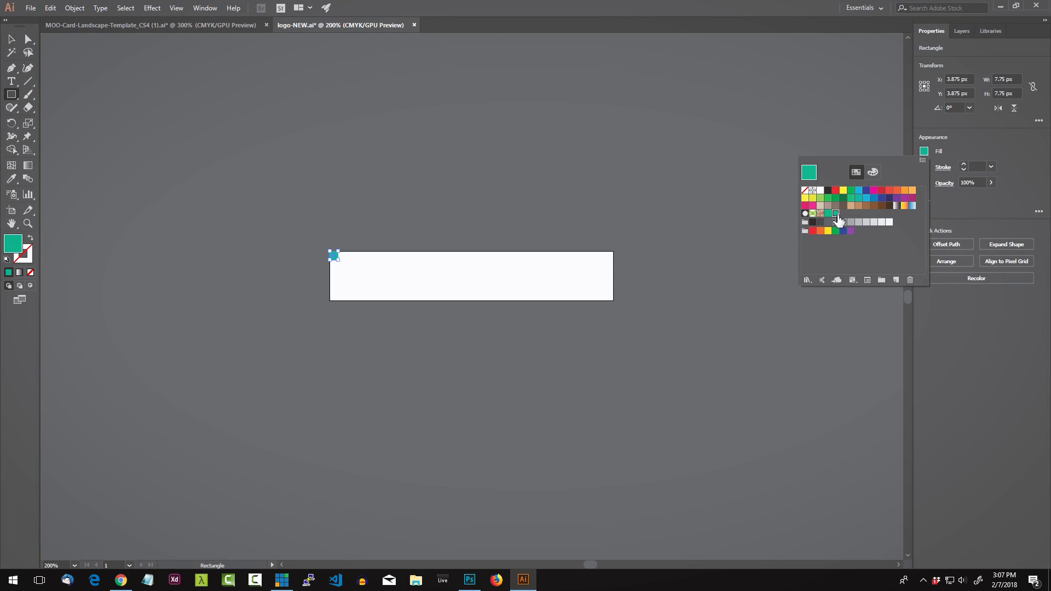
Step: In the MOO card, draw a full-width rectangle across the top with a stroke of 0
{"action": "left_click", "coordinate": [146, 25]}
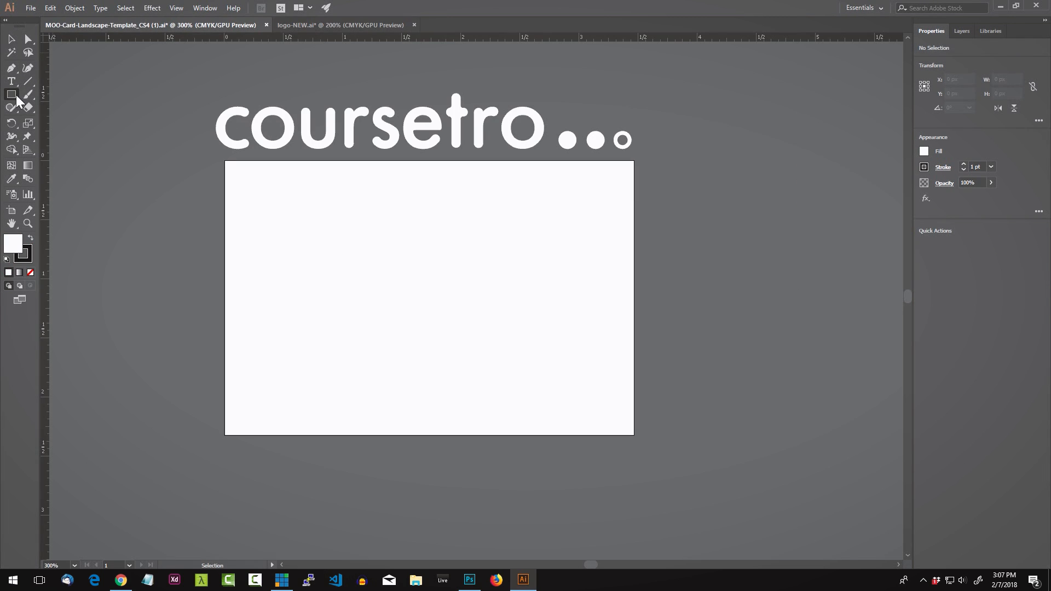
{"action": "left_click_drag", "start_coordinate": [227, 162], "coordinate": [639, 290]}
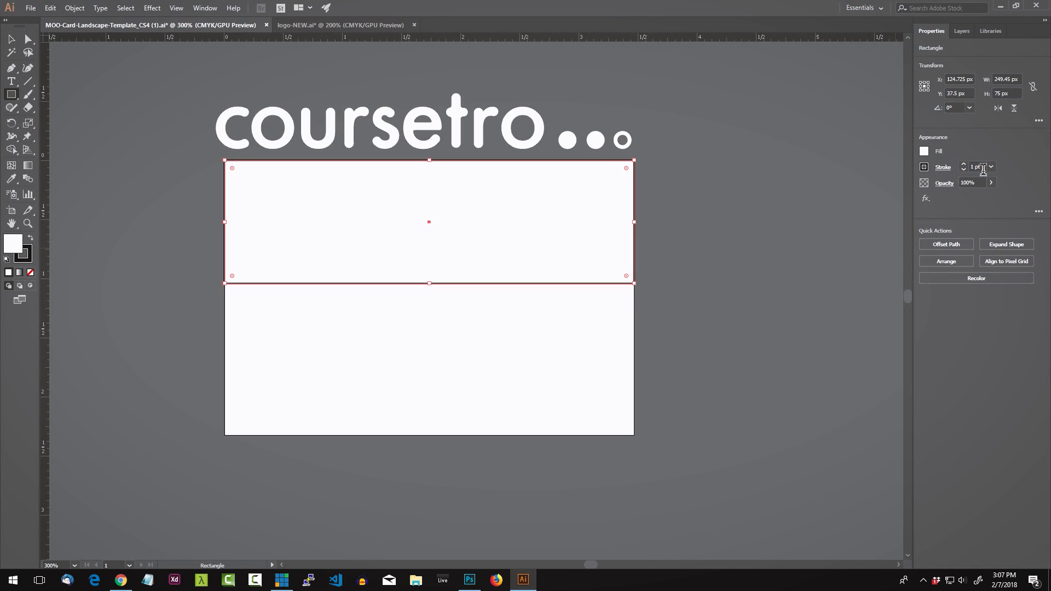
{"action": "left_click_drag", "start_coordinate": [982, 168], "coordinate": [958, 172]}
{"action": "type", "text": "0"}
{"action": "key", "text": "Return"}
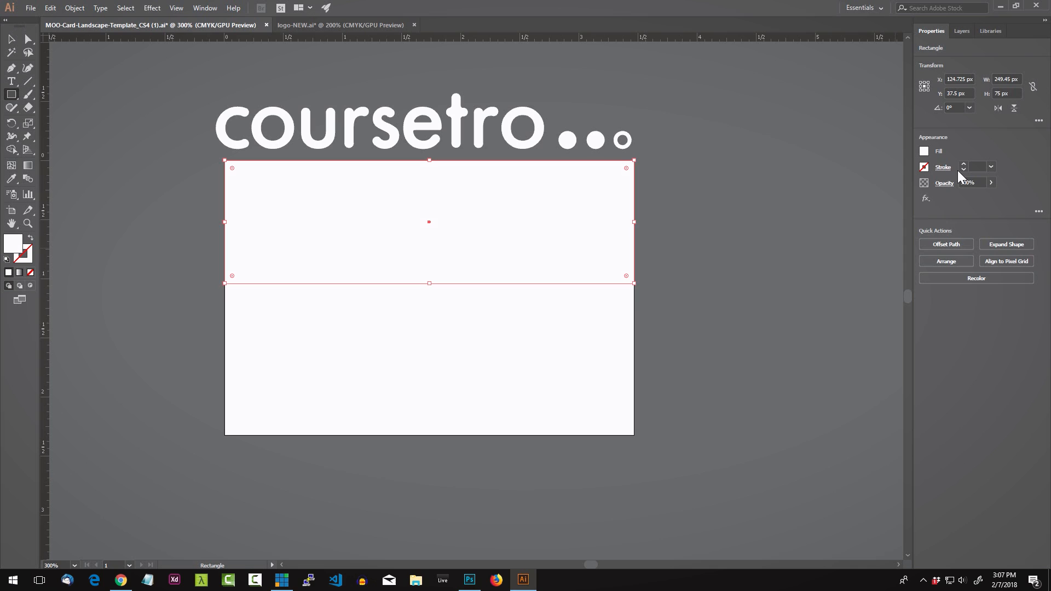
Step: Fill the band with the teal swatch C=78 M=7 Y=62 K=0
{"action": "left_click", "coordinate": [925, 152]}
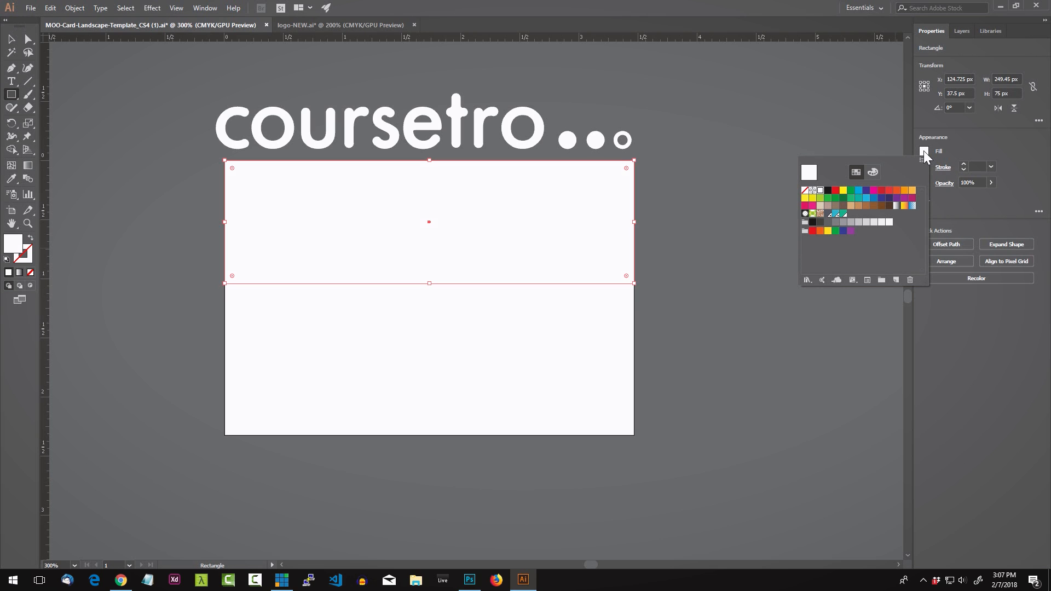
{"action": "left_click", "coordinate": [844, 214]}
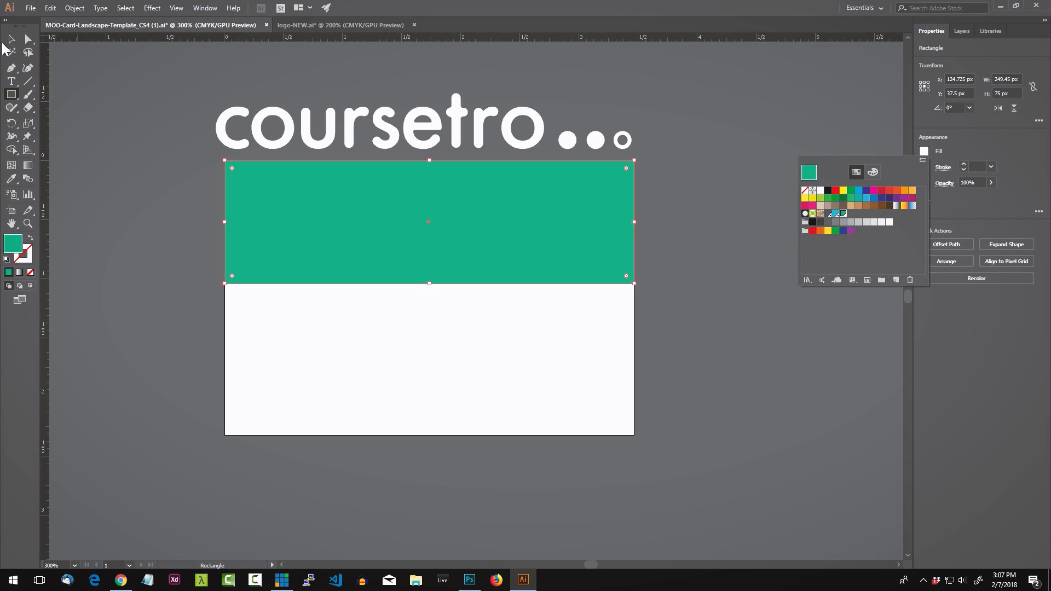
{"action": "left_click", "coordinate": [76, 94]}
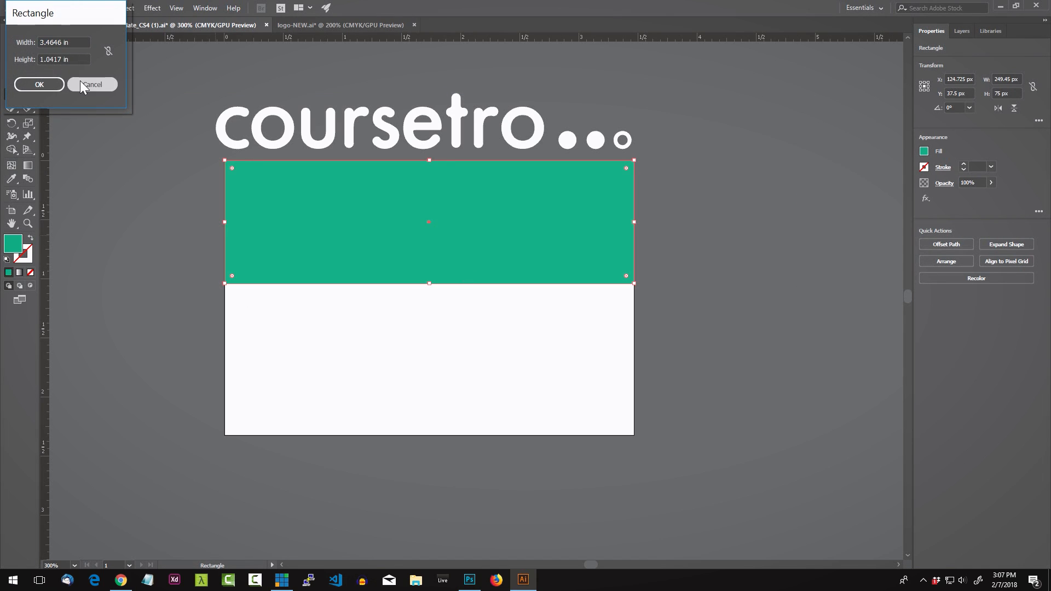
{"action": "left_click", "coordinate": [80, 82]}
{"action": "key", "text": "v"}
{"action": "left_click", "coordinate": [214, 182]}
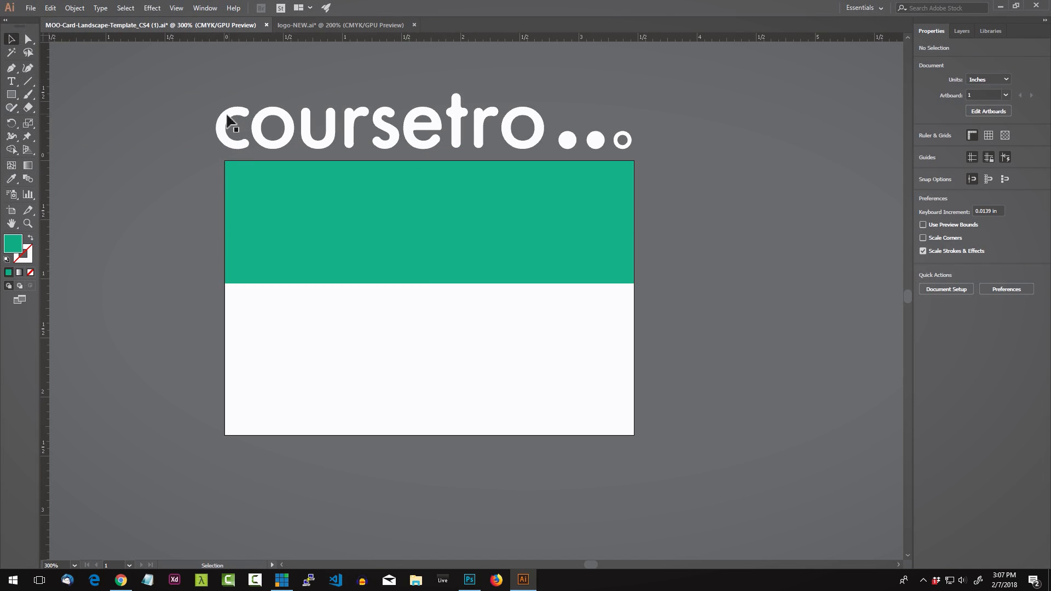
Step: Select the logo's three dots and expand the Your Design layer to show the logo groups
{"action": "left_click", "coordinate": [235, 118]}
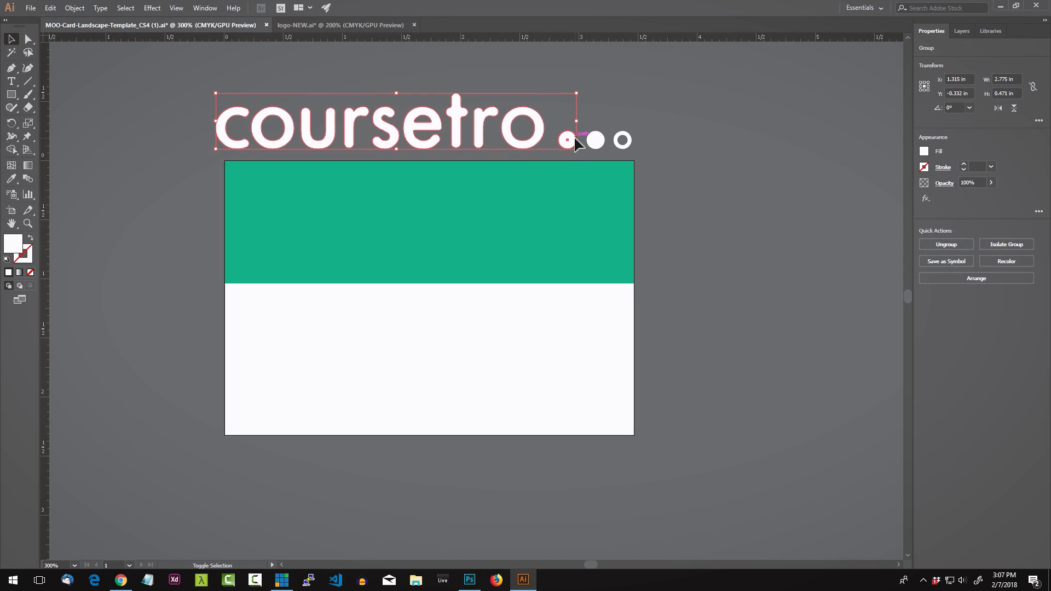
{"action": "left_click_drag", "start_coordinate": [645, 131], "coordinate": [564, 149]}
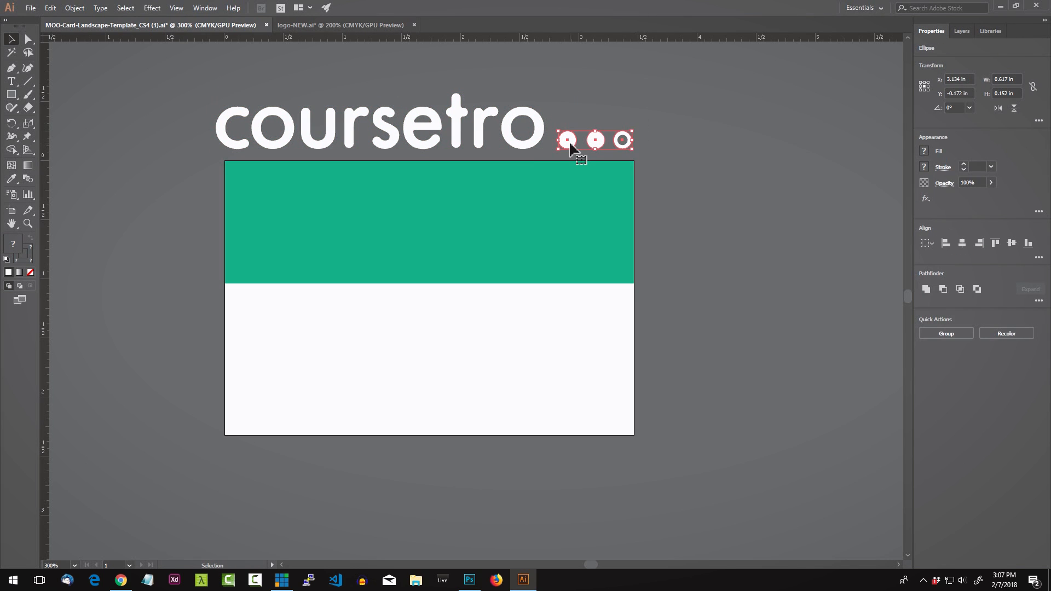
{"action": "left_click", "coordinate": [618, 113]}
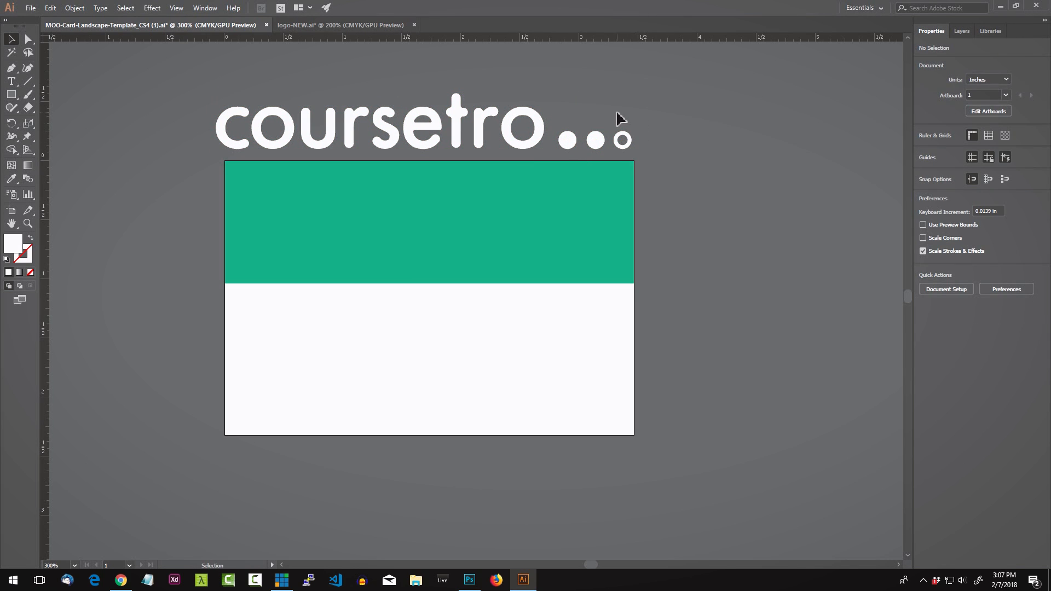
{"action": "left_click", "coordinate": [569, 141]}
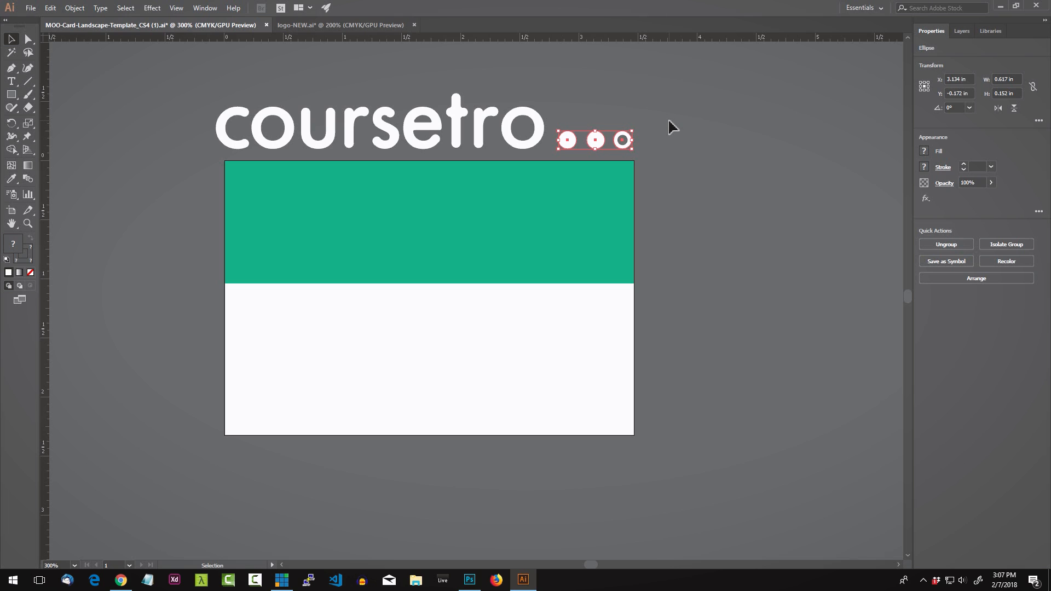
{"action": "left_click", "coordinate": [962, 33]}
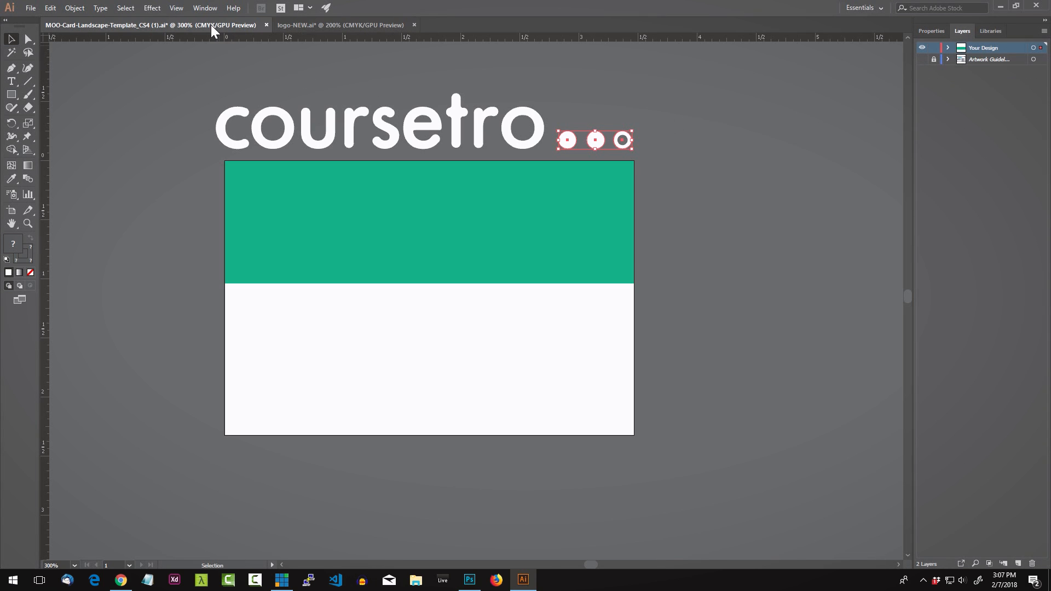
{"action": "left_click", "coordinate": [197, 8]}
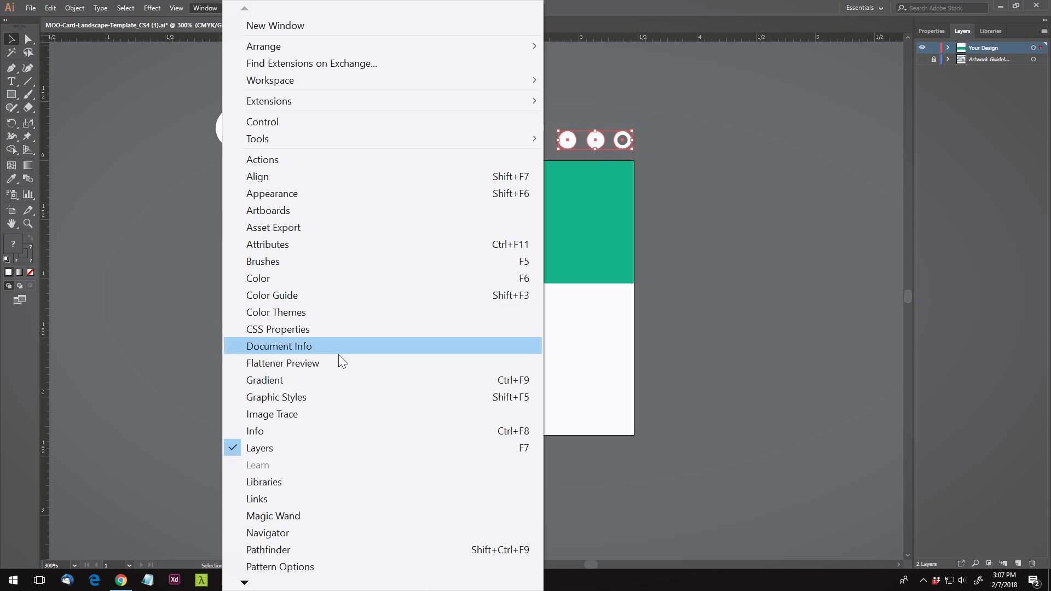
{"action": "left_click", "coordinate": [669, 16]}
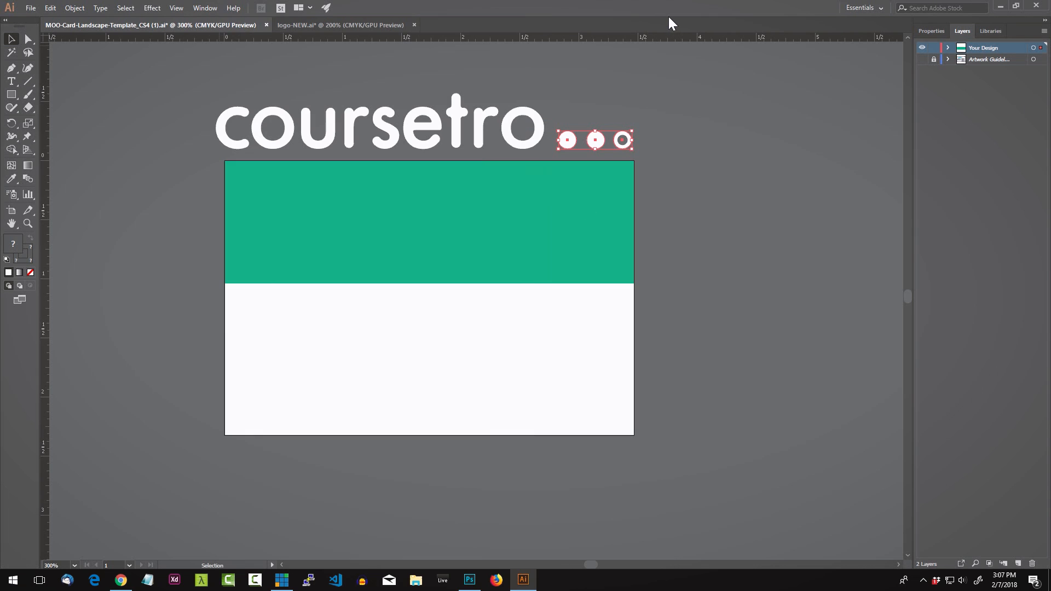
{"action": "left_click", "coordinate": [948, 49]}
{"action": "left_click", "coordinate": [1009, 70]}
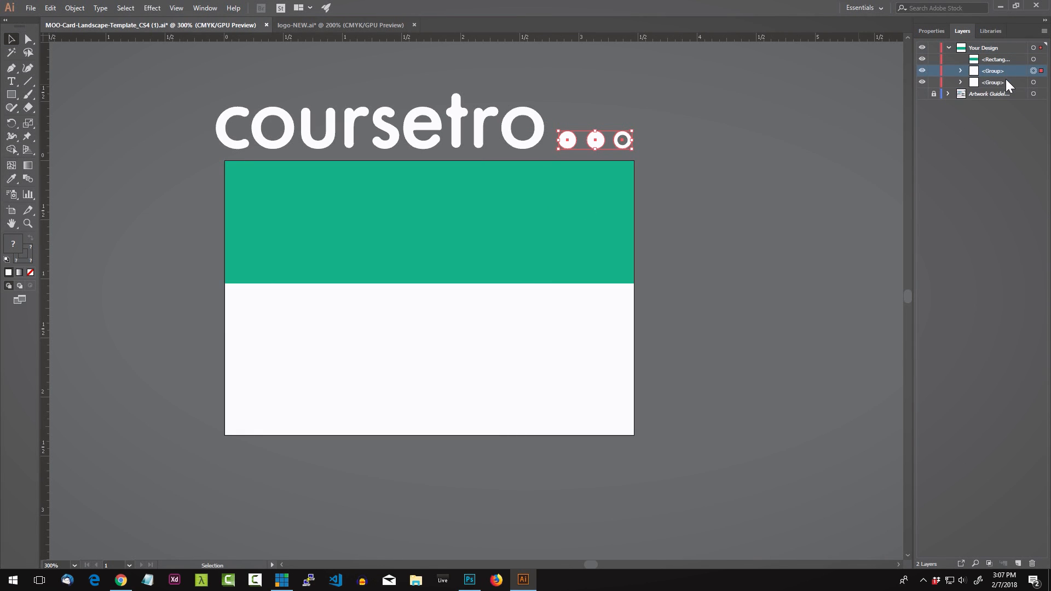
Step: Shrink the wordmark and dots, drop them on the teal band, and raise them above it in Layers
{"action": "left_click", "coordinate": [318, 129]}
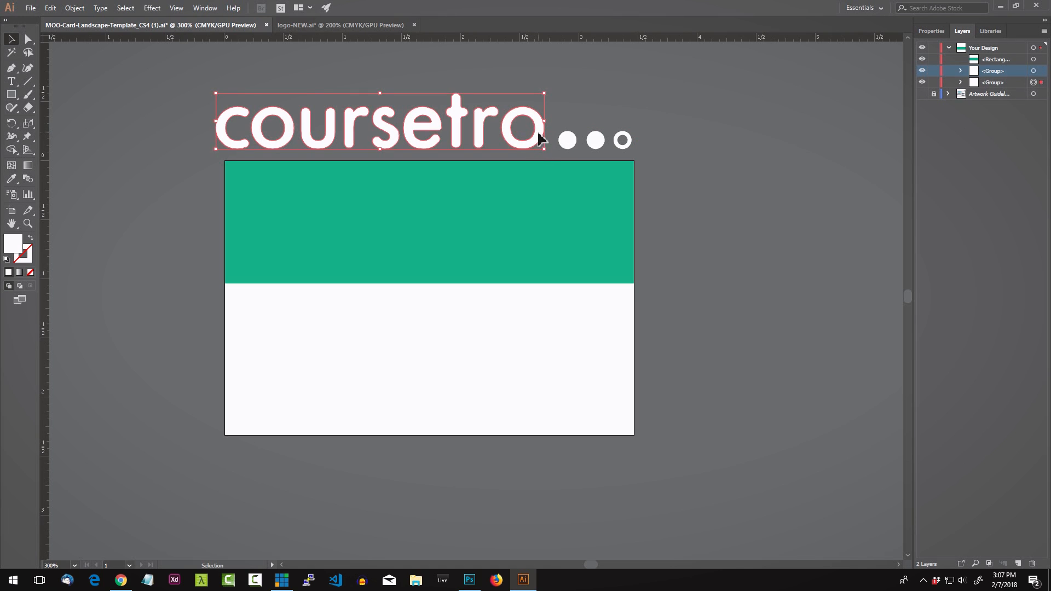
{"action": "left_click", "coordinate": [624, 140], "text": "shift"}
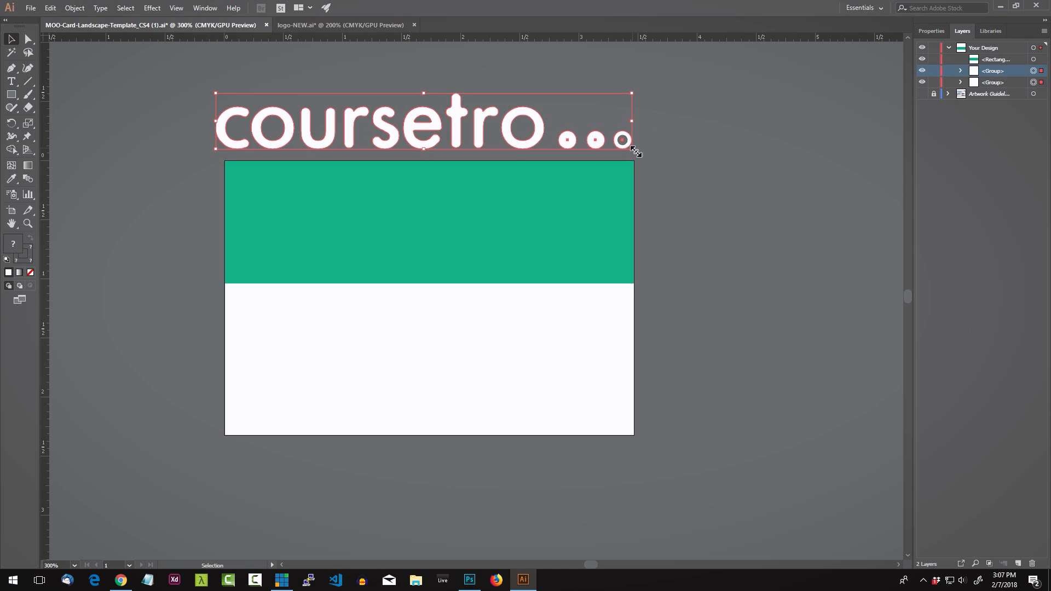
{"action": "left_click_drag", "start_coordinate": [634, 150], "coordinate": [435, 124]}
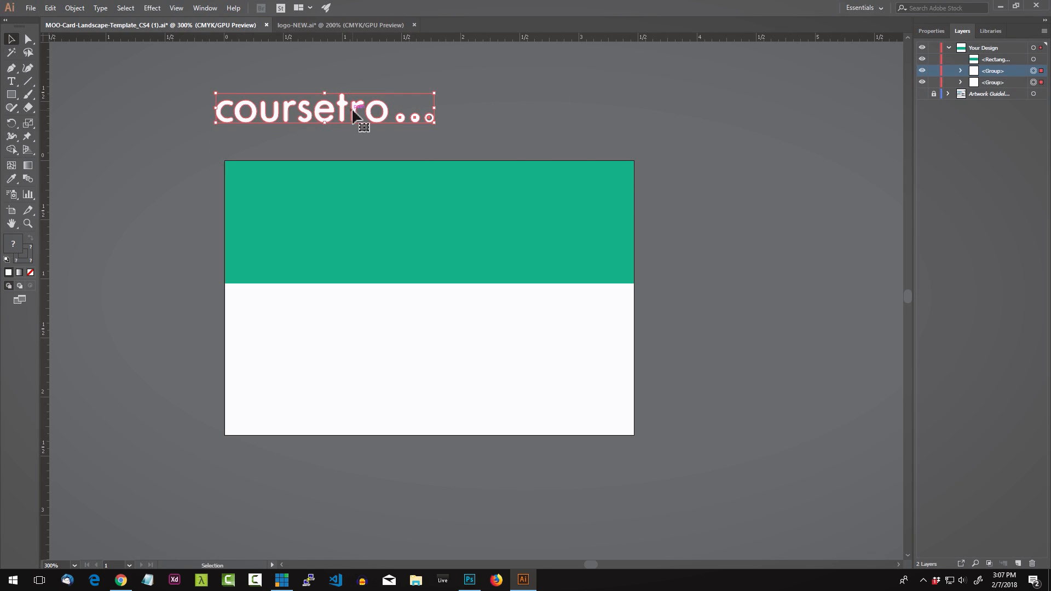
{"action": "left_click_drag", "start_coordinate": [353, 115], "coordinate": [390, 214]}
{"action": "left_click", "coordinate": [411, 129]}
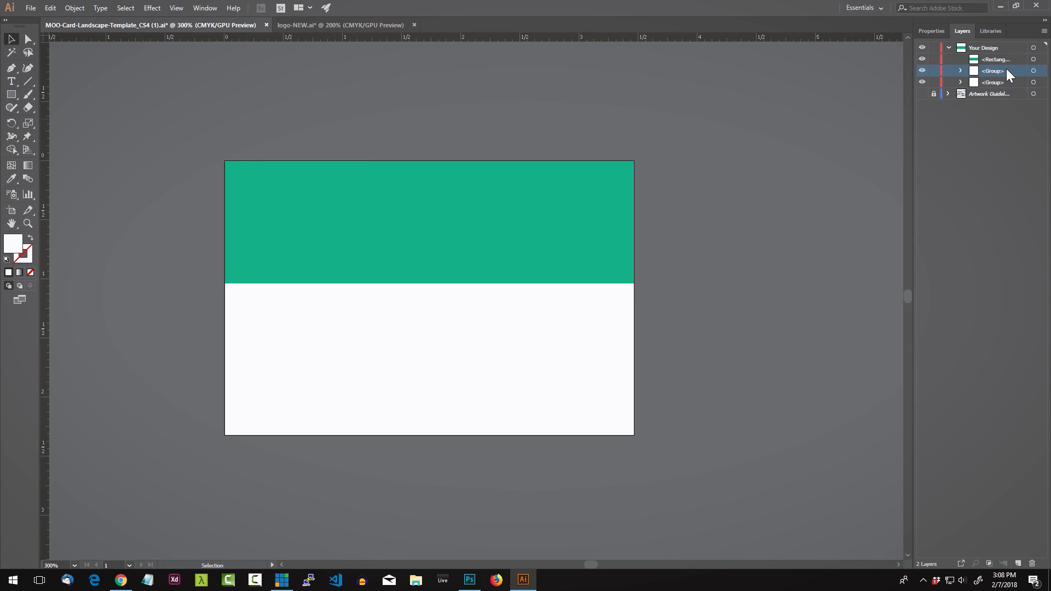
{"action": "left_click", "coordinate": [997, 80], "text": "shift"}
{"action": "left_click_drag", "start_coordinate": [993, 71], "coordinate": [992, 54]}
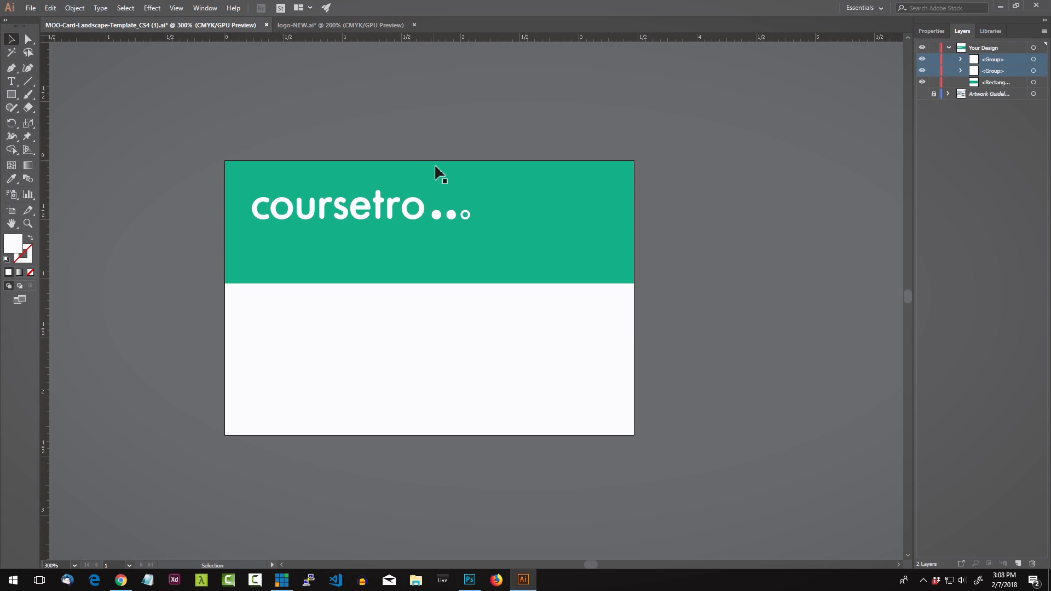
Step: Scale up the three white dots and slide them to the right end of the teal band
{"action": "left_click", "coordinate": [440, 218]}
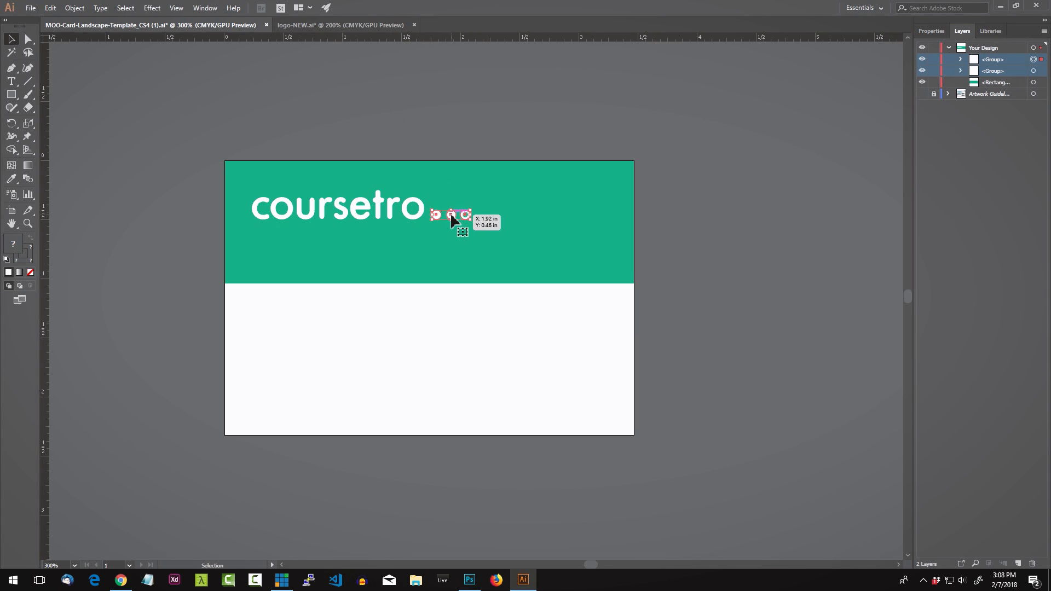
{"action": "left_click_drag", "start_coordinate": [470, 215], "coordinate": [531, 224]}
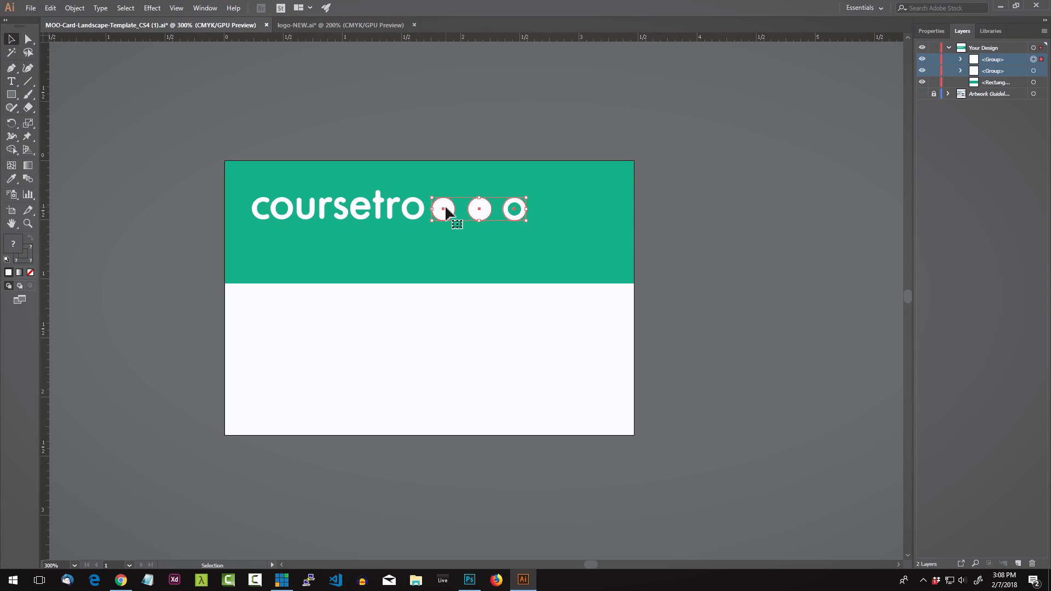
{"action": "left_click_drag", "start_coordinate": [444, 206], "coordinate": [514, 209]}
{"action": "left_click", "coordinate": [433, 113]}
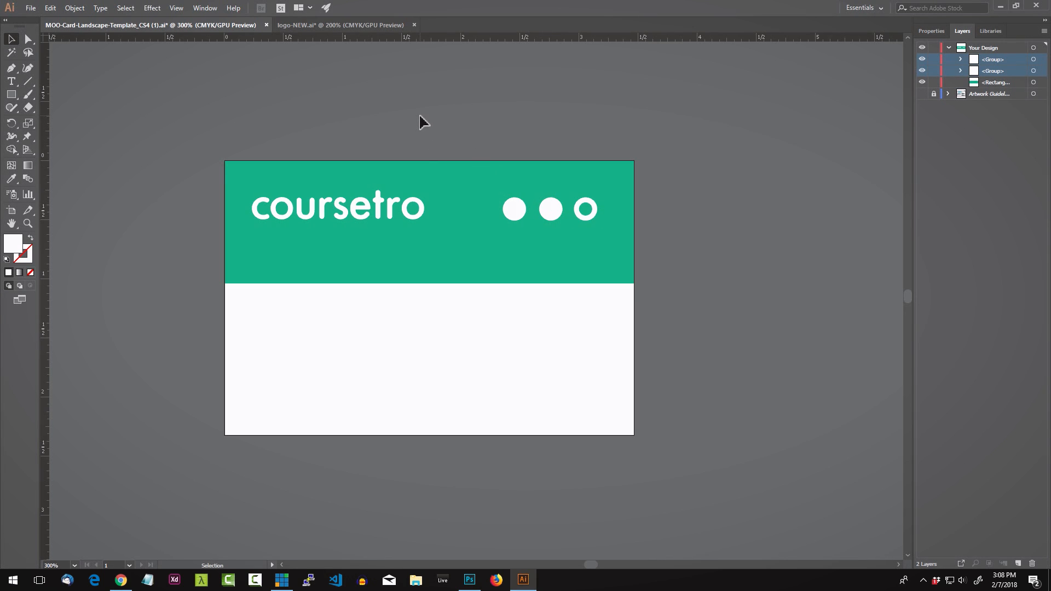
{"action": "left_click", "coordinate": [486, 236]}
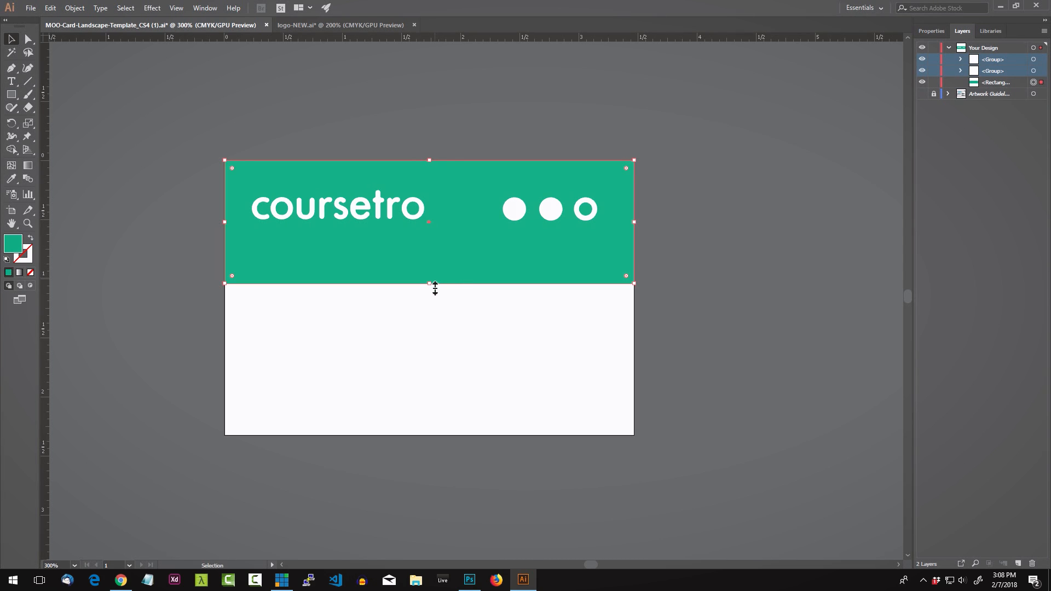
{"action": "left_click", "coordinate": [277, 116]}
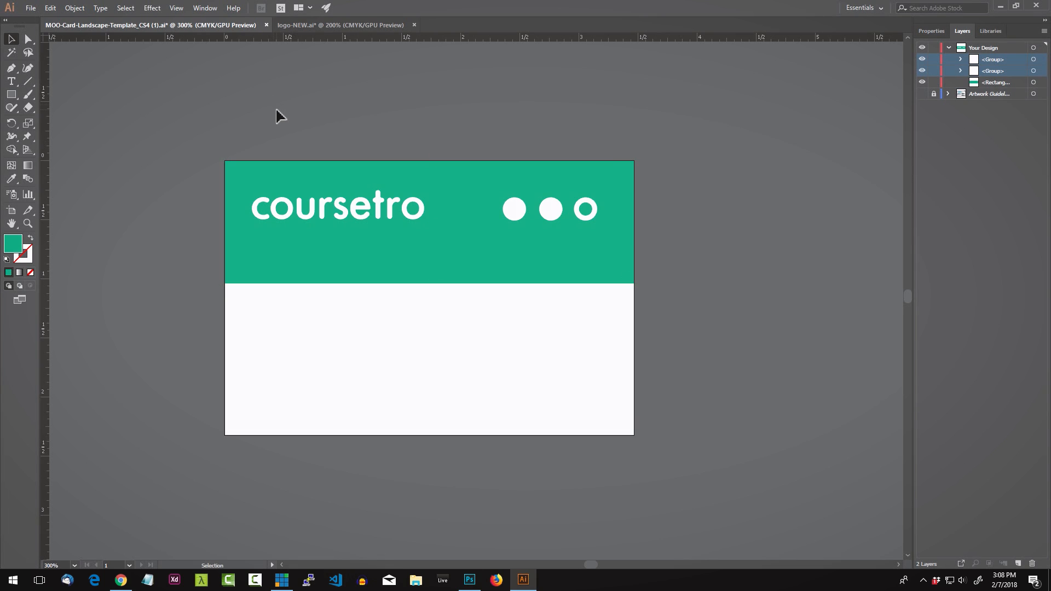
Step: Type 'full stack dev education' below the coursetro wordmark and give it a white fill
{"action": "left_click", "coordinate": [11, 82]}
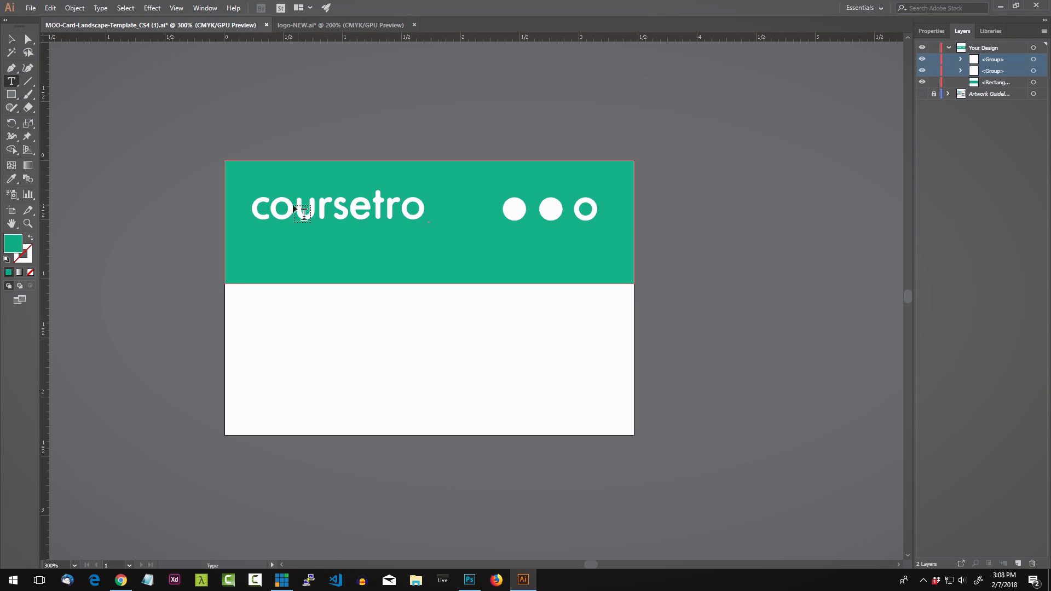
{"action": "left_click", "coordinate": [255, 237]}
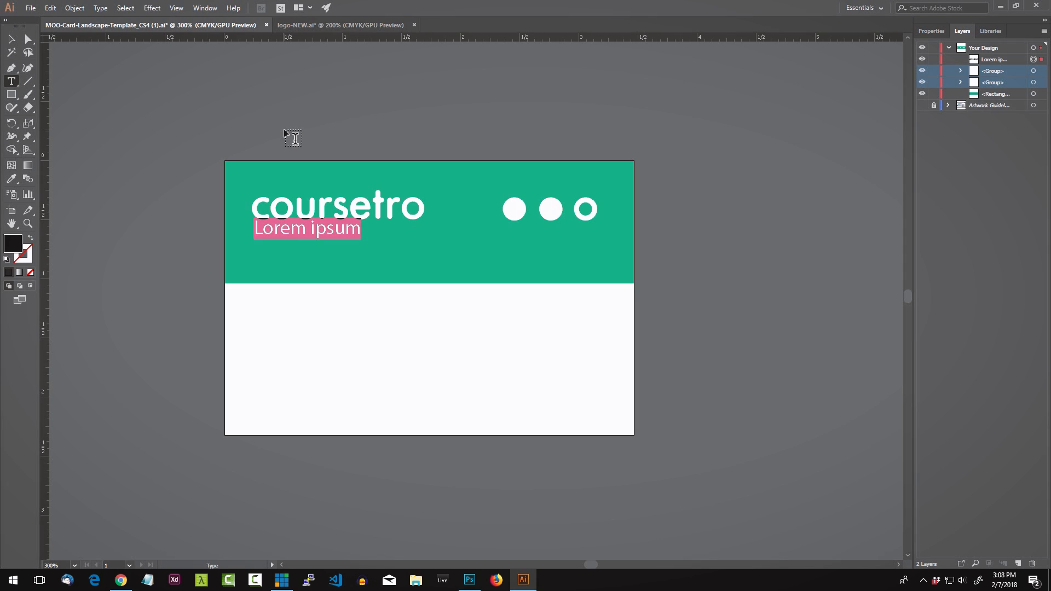
{"action": "type", "text": "ful"}
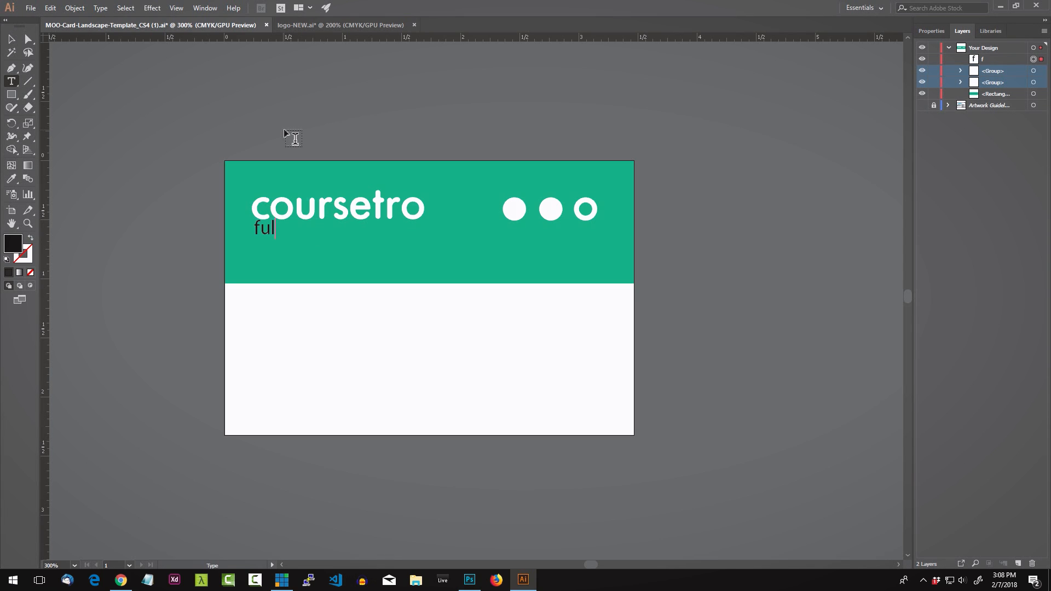
{"action": "type", "text": "l stack dev education"}
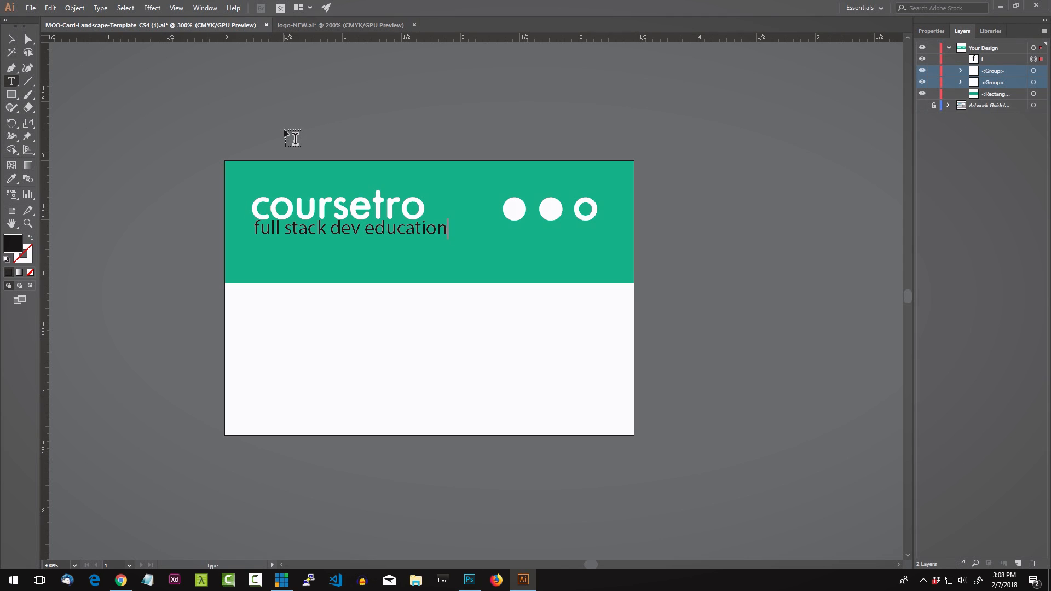
{"action": "left_click", "coordinate": [11, 39]}
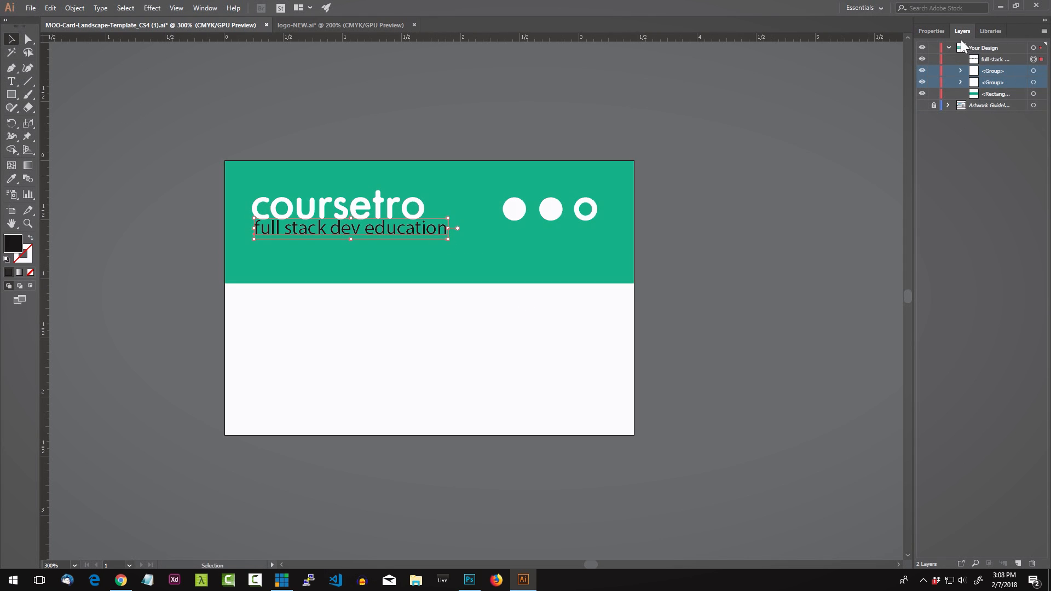
{"action": "left_click", "coordinate": [933, 31]}
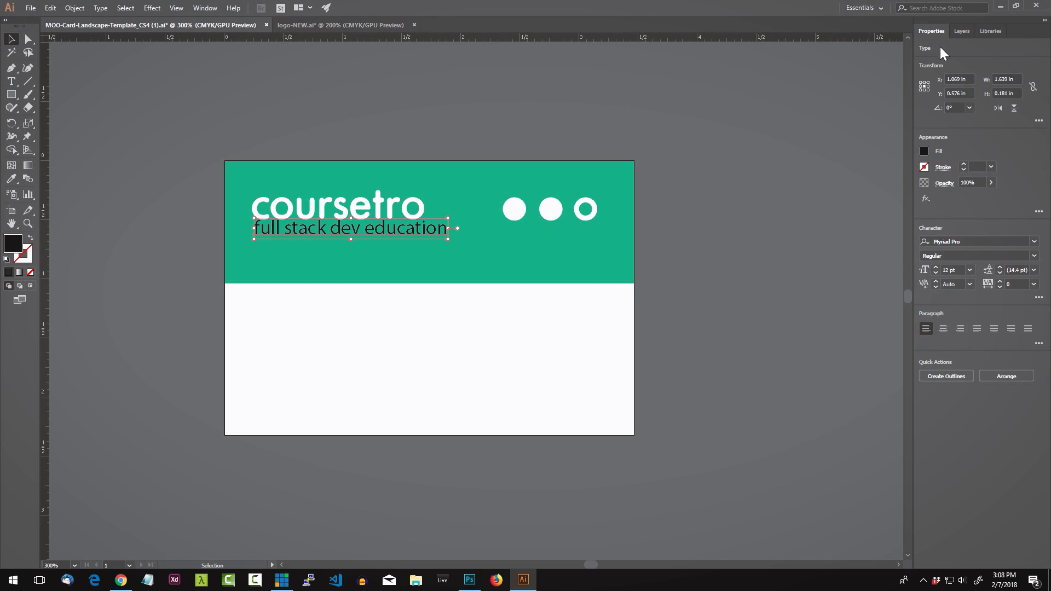
{"action": "left_click", "coordinate": [924, 152]}
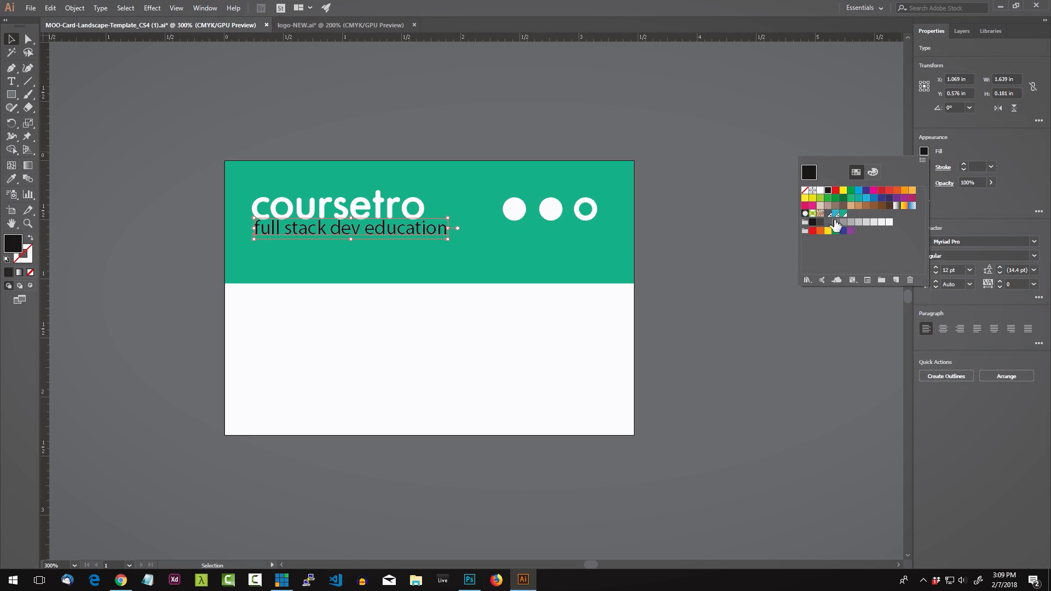
{"action": "left_click", "coordinate": [822, 193]}
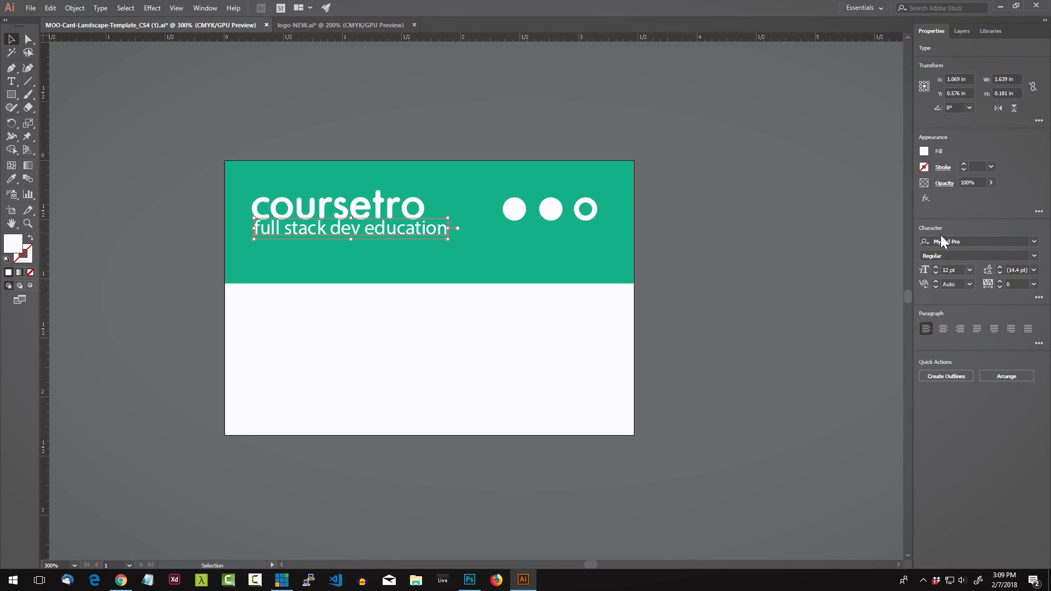
Step: Change the tagline font to Montserrat Regular
{"action": "left_click", "coordinate": [978, 241]}
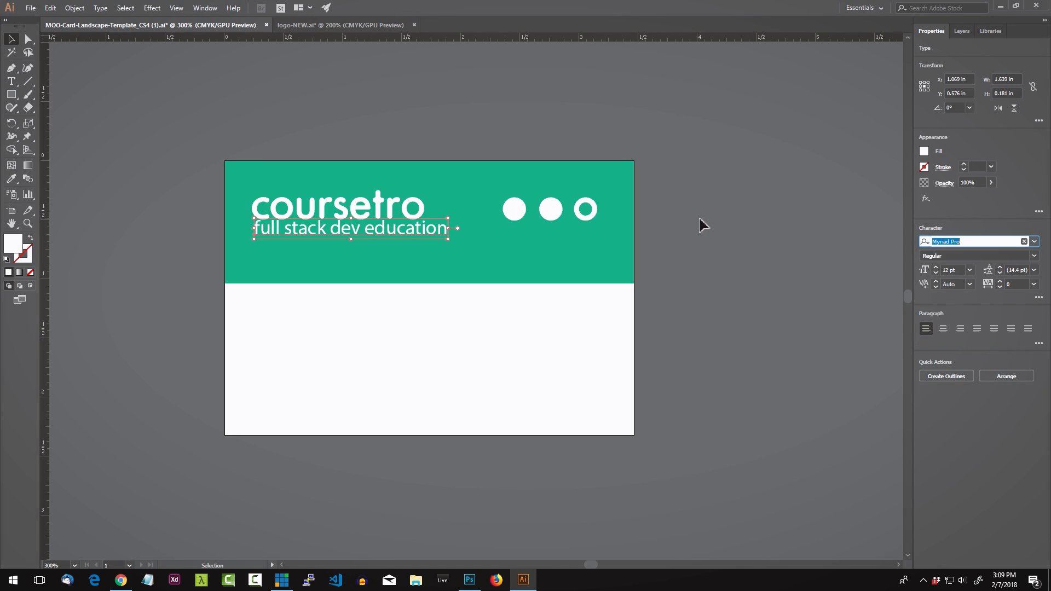
{"action": "type", "text": "monts"}
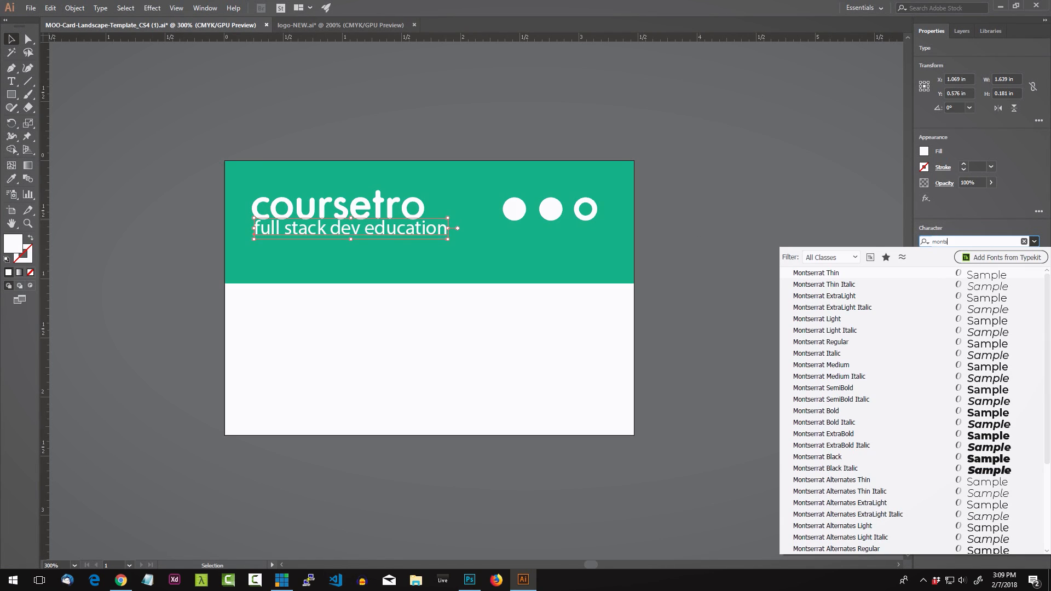
{"action": "left_click", "coordinate": [846, 345]}
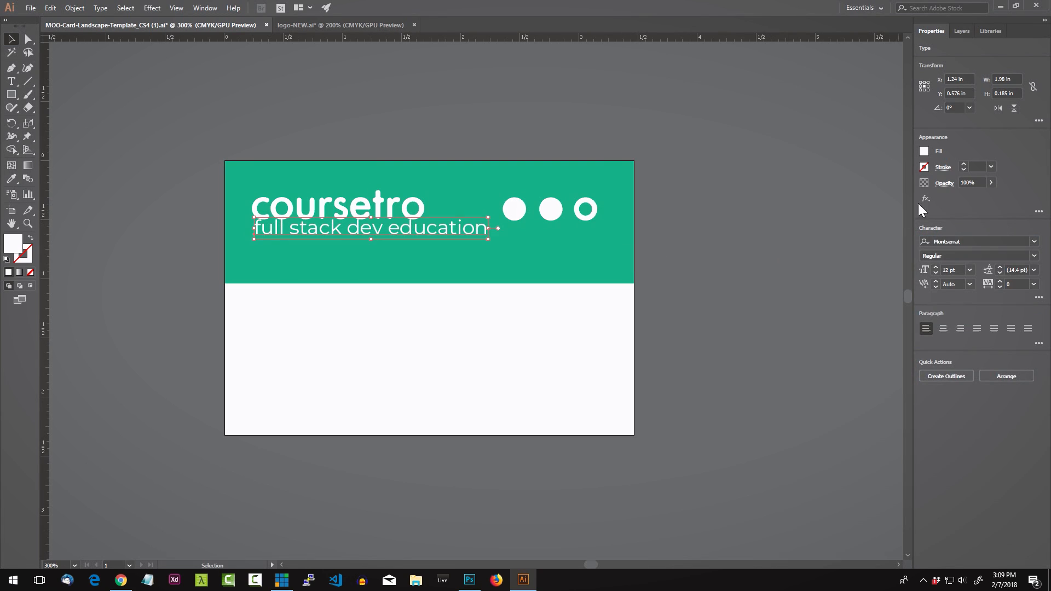
{"action": "left_click", "coordinate": [973, 244]}
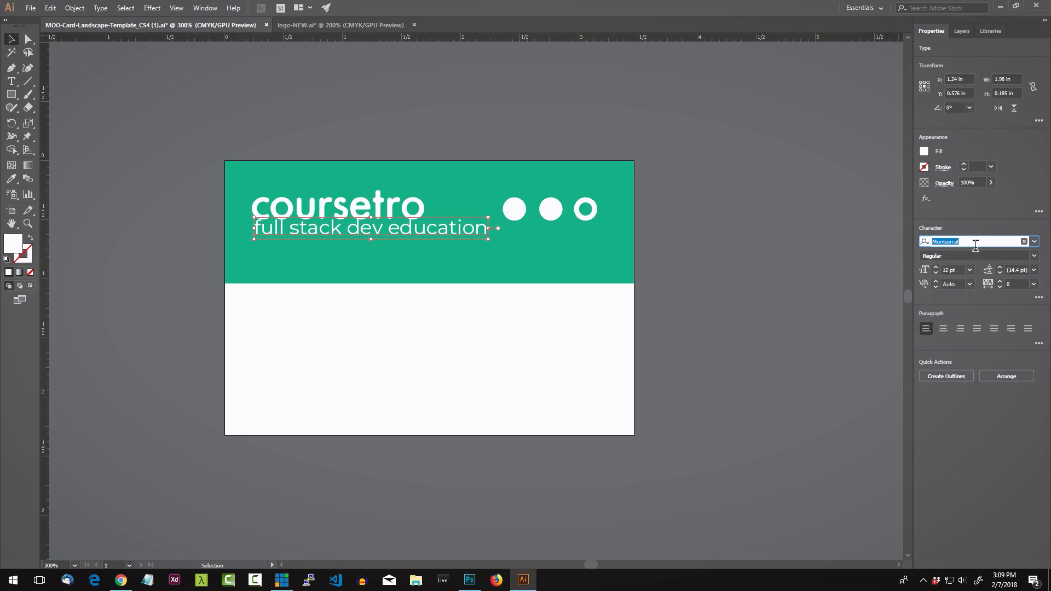
{"action": "left_click", "coordinate": [976, 245]}
Step: Nudge the tagline slightly down and scale it smaller beneath the wordmark
{"action": "left_click", "coordinate": [299, 232]}
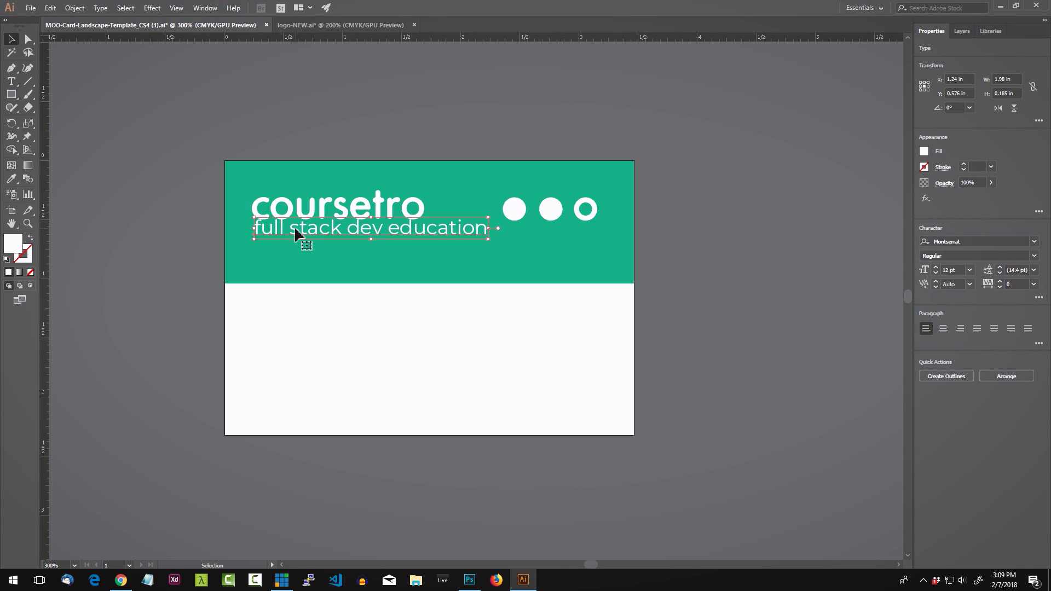
{"action": "left_click_drag", "start_coordinate": [297, 233], "coordinate": [297, 241]}
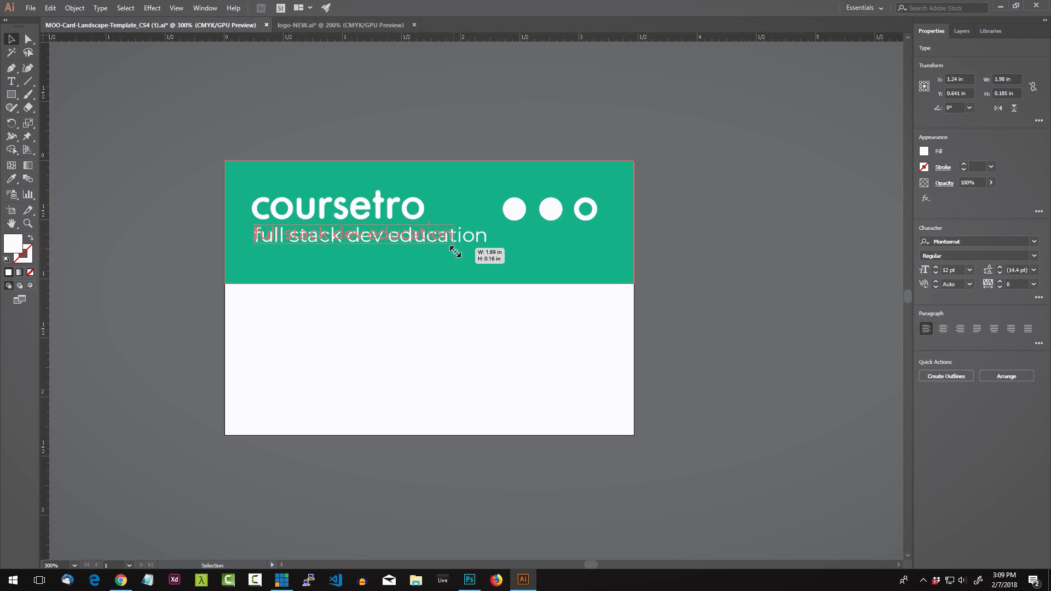
{"action": "left_click_drag", "start_coordinate": [455, 252], "coordinate": [416, 252]}
{"action": "left_click", "coordinate": [312, 100]}
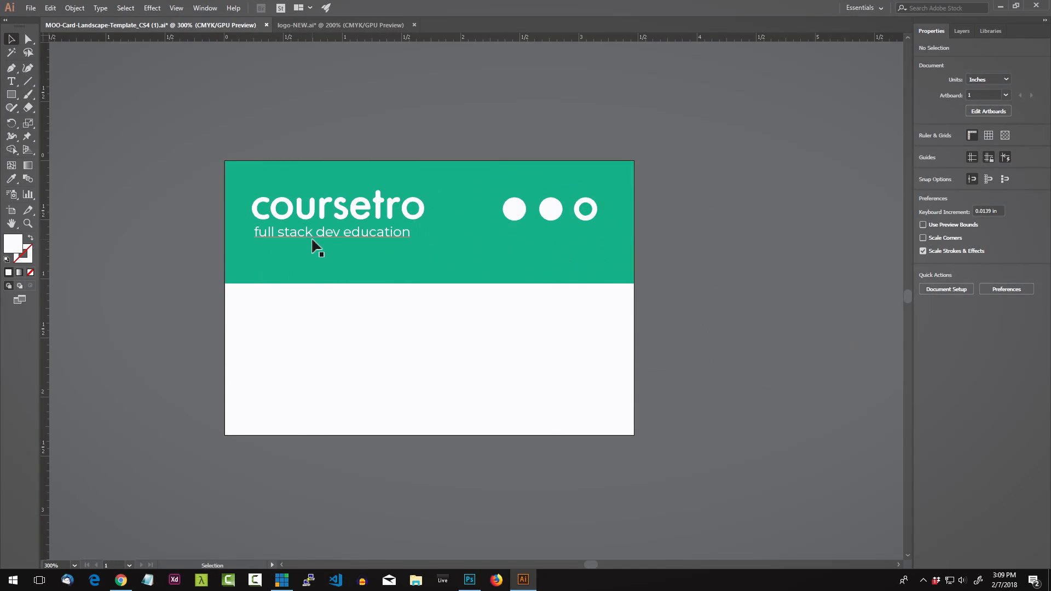
Step: Zoom between 100% and 400% and select the tagline to review its placement under the logo
{"action": "scroll", "coordinate": [367, 253], "scroll_direction": "up", "scroll_amount": 1}
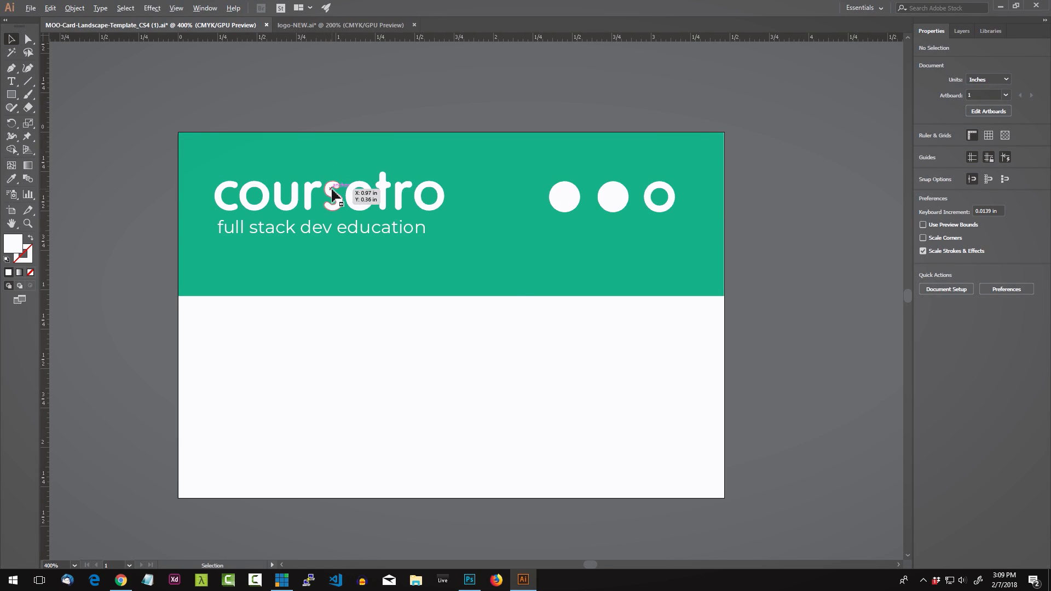
{"action": "scroll", "coordinate": [332, 190], "scroll_direction": "down", "scroll_amount": 5}
{"action": "scroll", "coordinate": [332, 190], "scroll_direction": "up", "scroll_amount": 5}
{"action": "scroll", "coordinate": [332, 190], "scroll_direction": "down", "scroll_amount": 5}
{"action": "scroll", "coordinate": [331, 190], "scroll_direction": "up", "scroll_amount": 5}
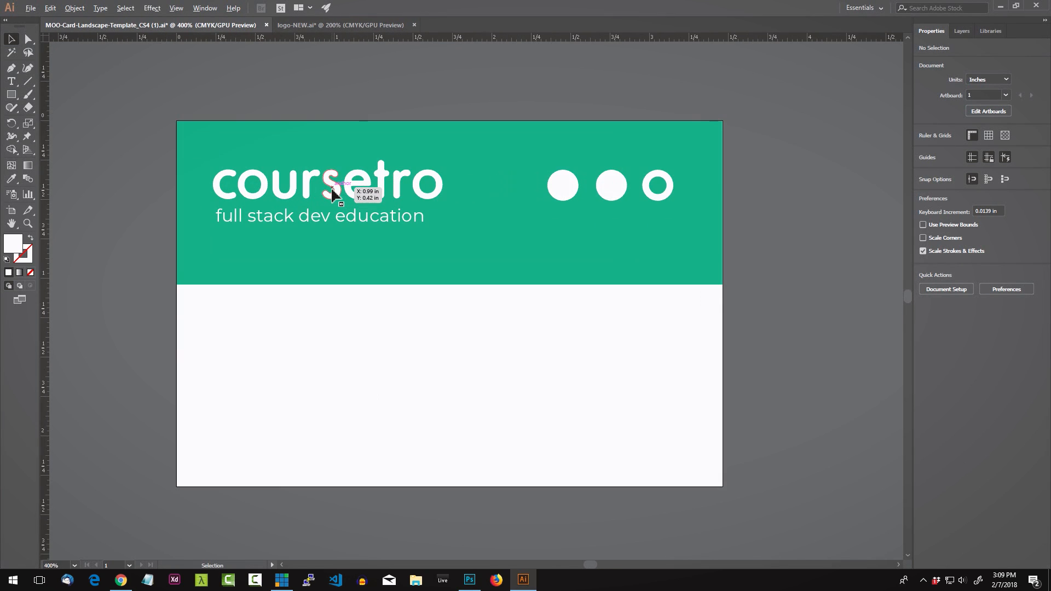
{"action": "left_click", "coordinate": [336, 221]}
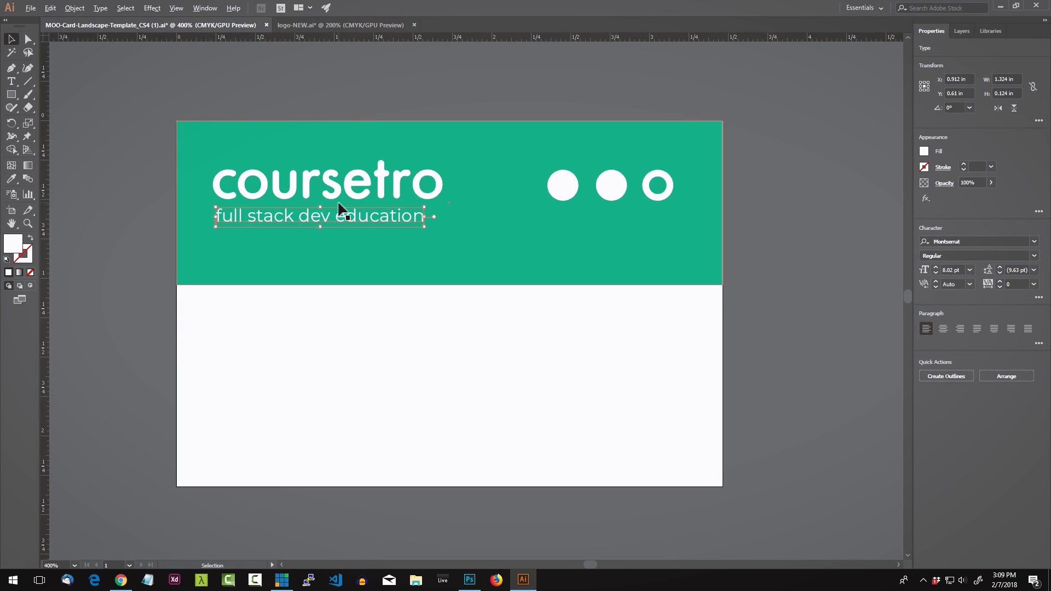
{"action": "left_click", "coordinate": [314, 115]}
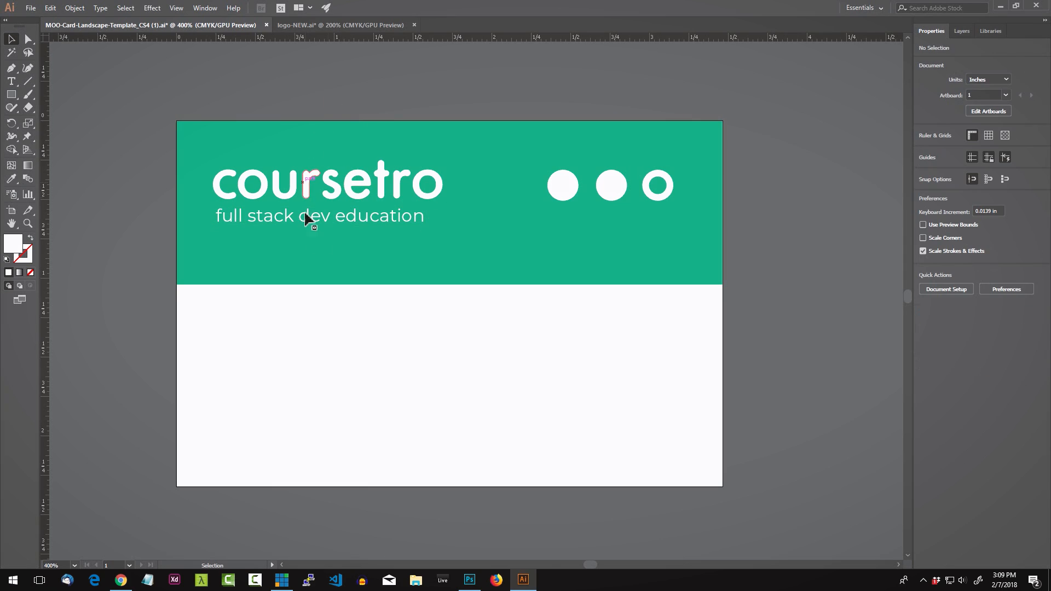
{"action": "left_click", "coordinate": [353, 224]}
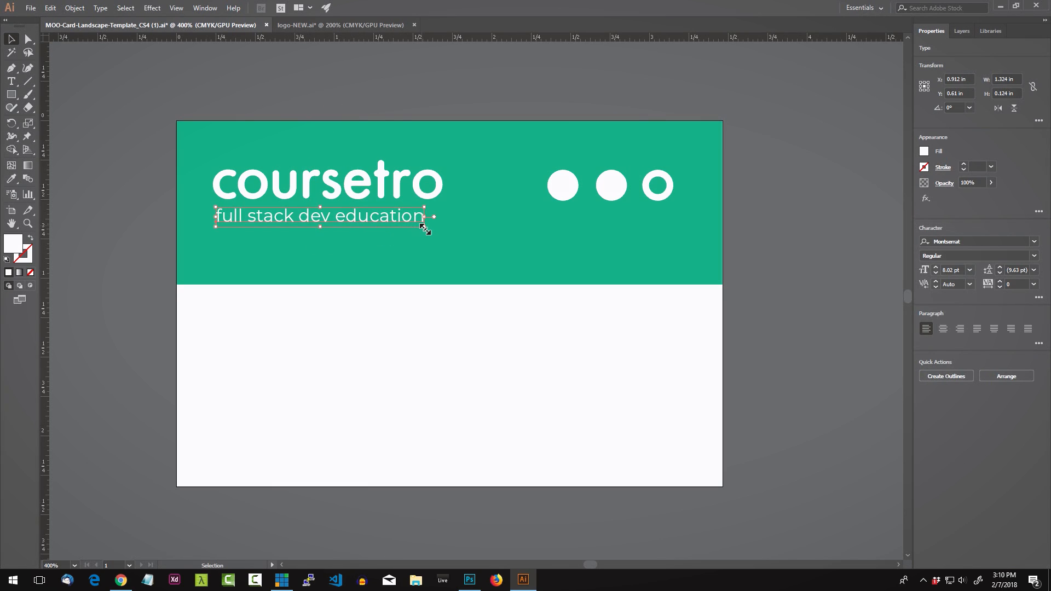
{"action": "scroll", "coordinate": [412, 205], "scroll_direction": "down", "scroll_amount": 1}
{"action": "scroll", "coordinate": [408, 199], "scroll_direction": "up", "scroll_amount": 1}
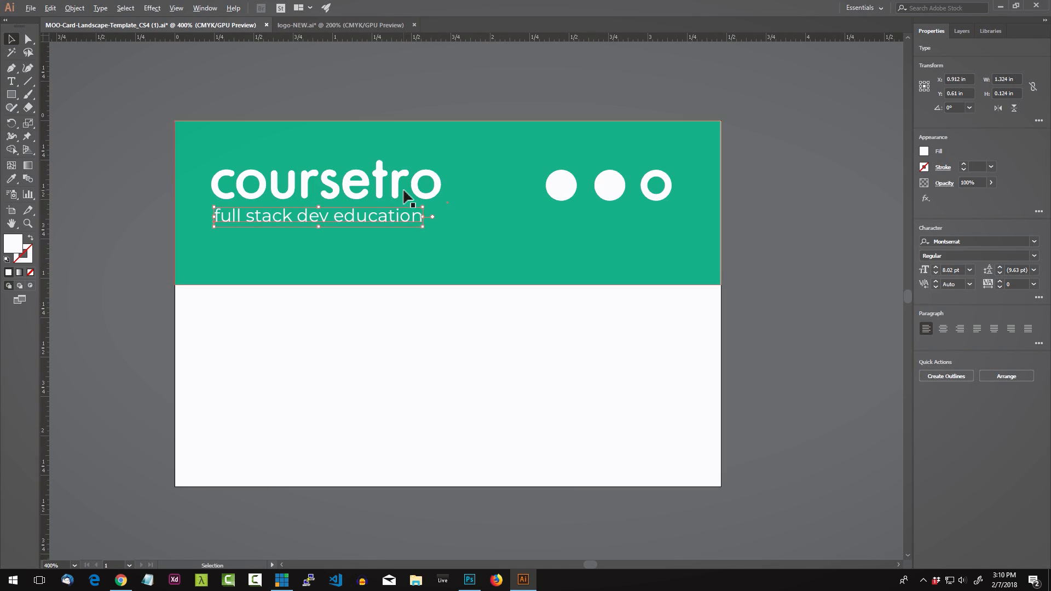
{"action": "left_click", "coordinate": [361, 112]}
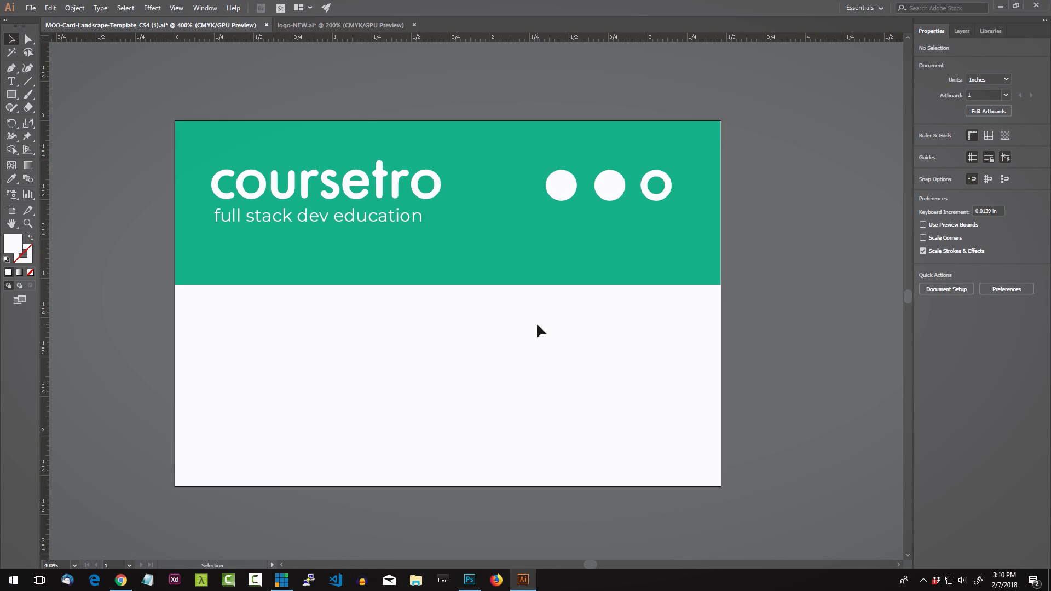
{"action": "left_click", "coordinate": [376, 218]}
{"action": "left_click", "coordinate": [380, 105]}
{"action": "scroll", "coordinate": [392, 203], "scroll_direction": "down", "scroll_amount": 3}
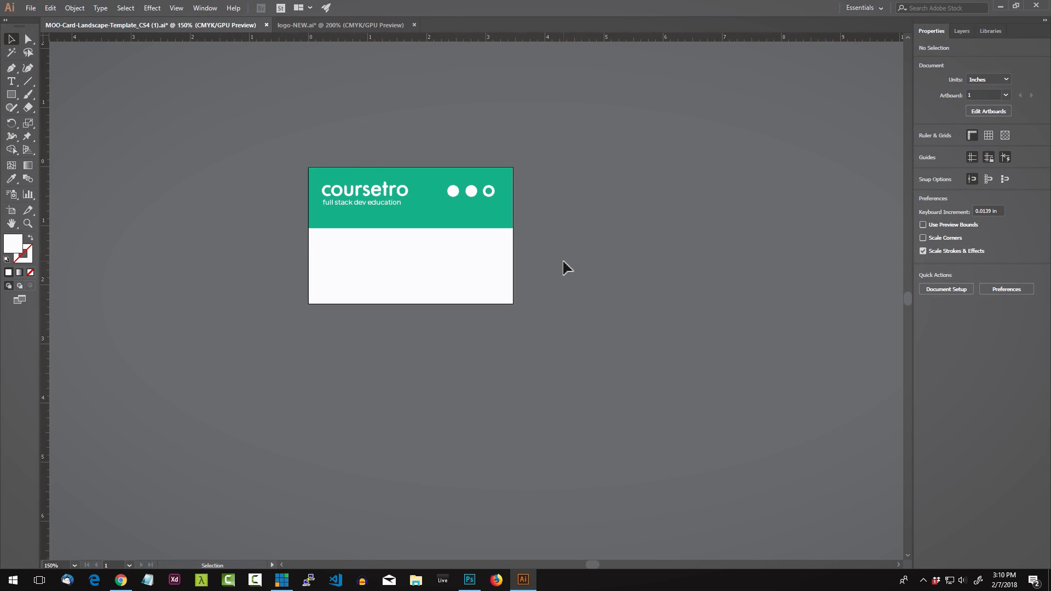
{"action": "scroll", "coordinate": [563, 261], "scroll_direction": "down", "scroll_amount": 1}
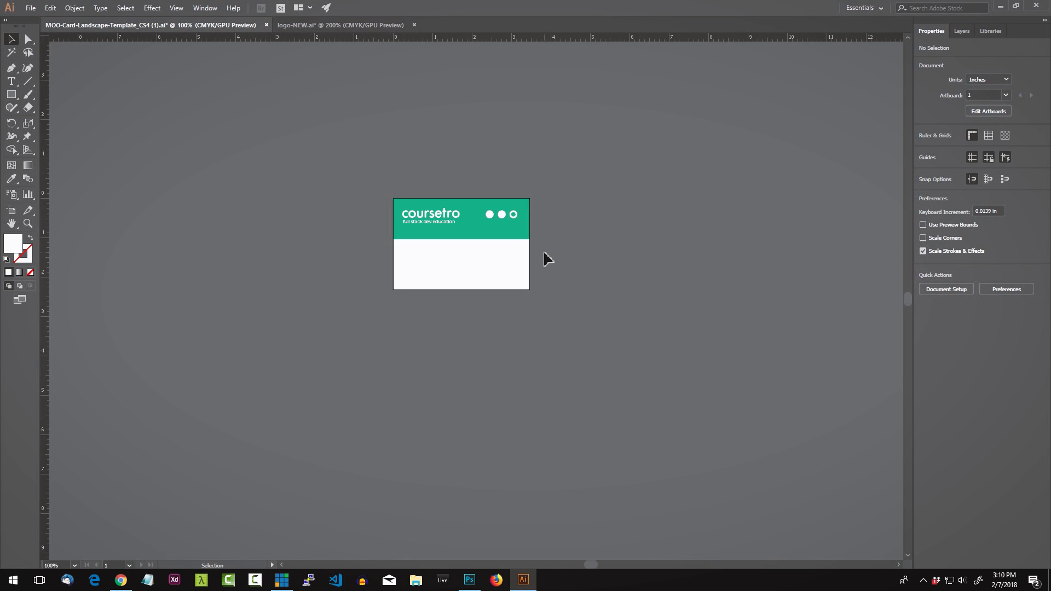
{"action": "scroll", "coordinate": [543, 251], "scroll_direction": "up", "scroll_amount": 4}
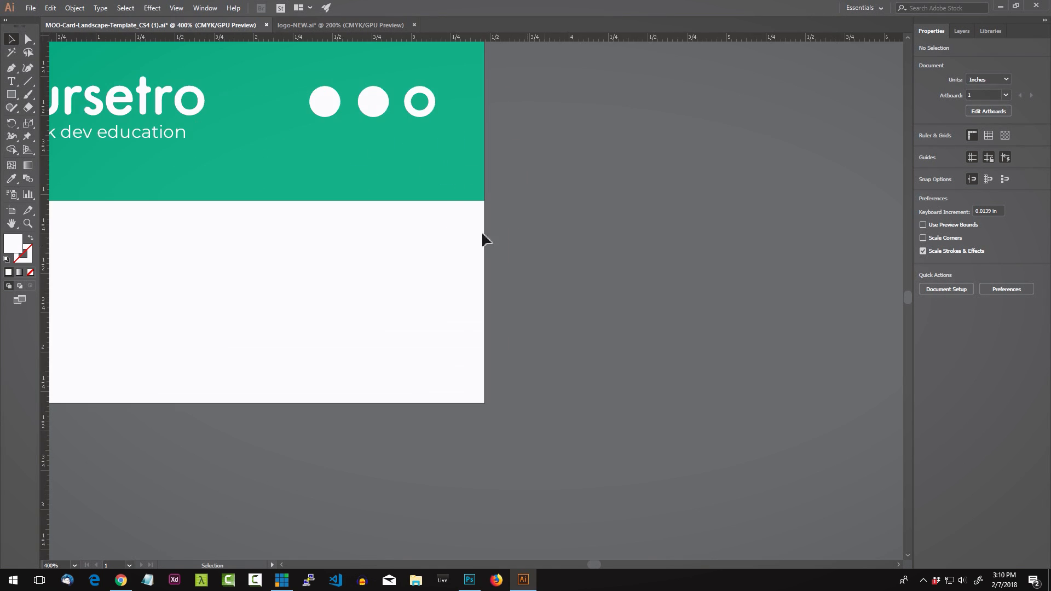
Step: Scale the tagline up to about 1.48 in wide, nearly matching the logo's width
{"action": "left_click_drag", "start_coordinate": [370, 209], "coordinate": [601, 312]}
{"action": "left_click", "coordinate": [392, 241]}
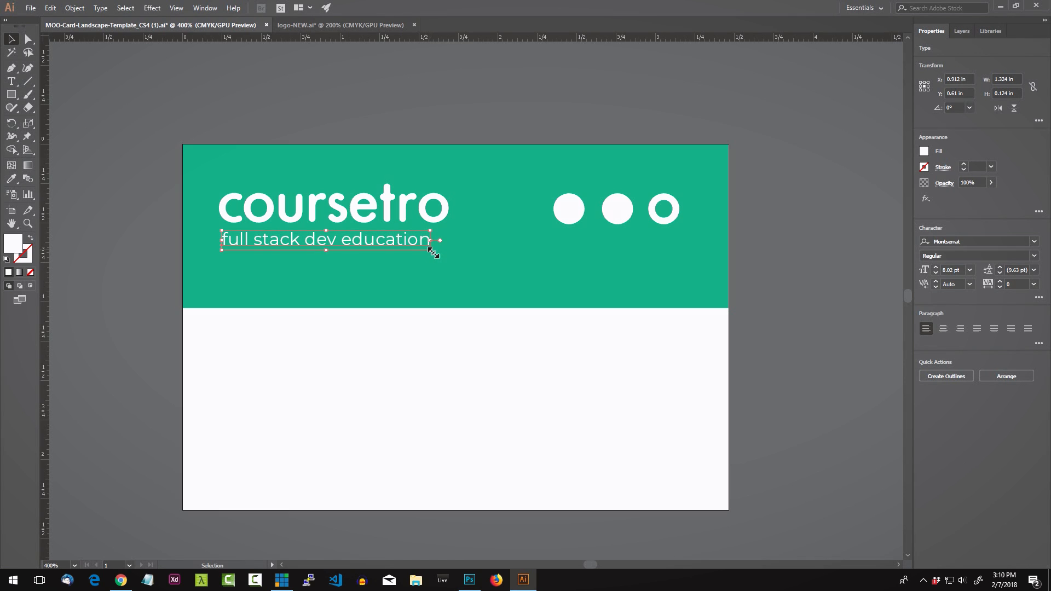
{"action": "left_click_drag", "start_coordinate": [433, 252], "coordinate": [458, 261]}
{"action": "left_click", "coordinate": [404, 134]}
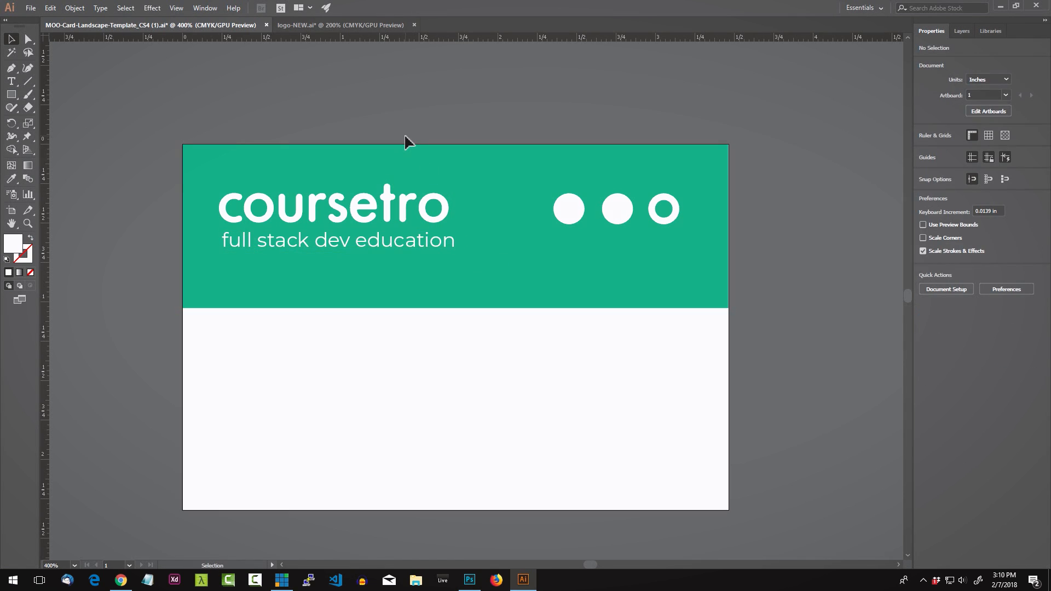
{"action": "left_click", "coordinate": [332, 244]}
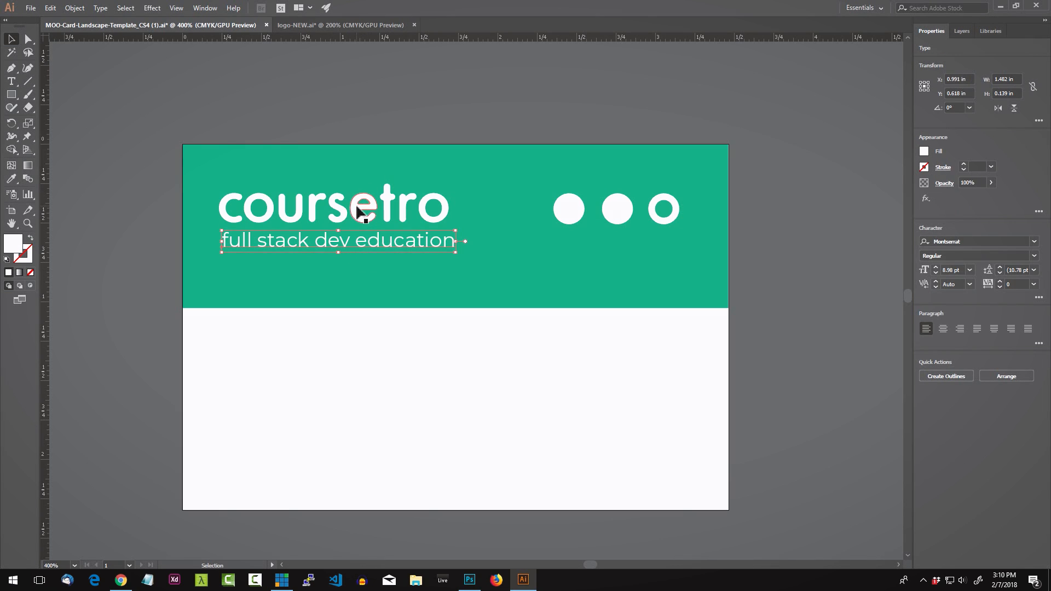
{"action": "left_click", "coordinate": [339, 136]}
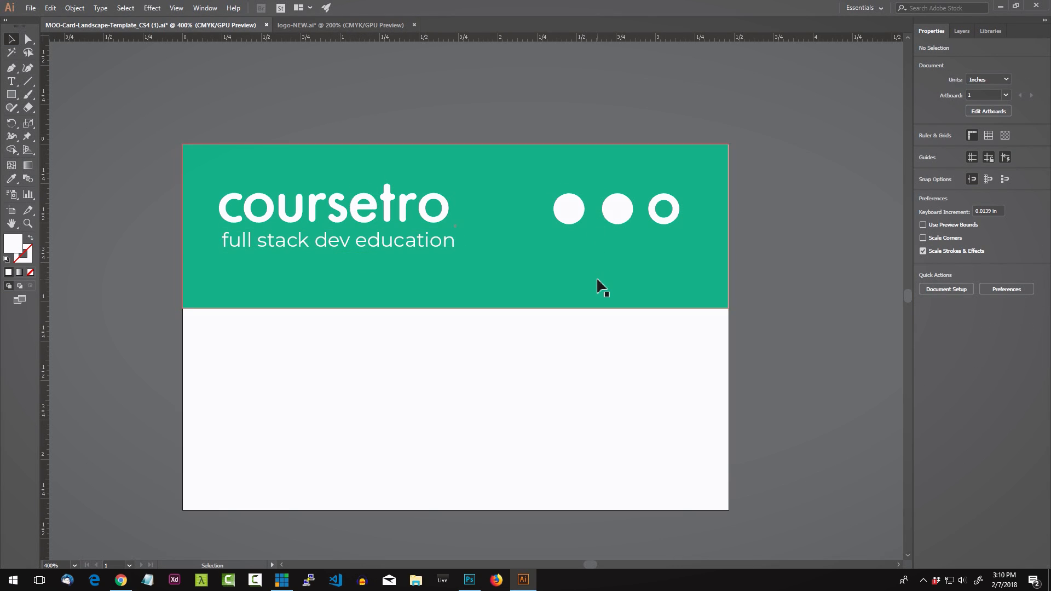
Step: Compare the teal band and tagline selections, then pick the tagline and open its Fill swatches
{"action": "left_click", "coordinate": [410, 241]}
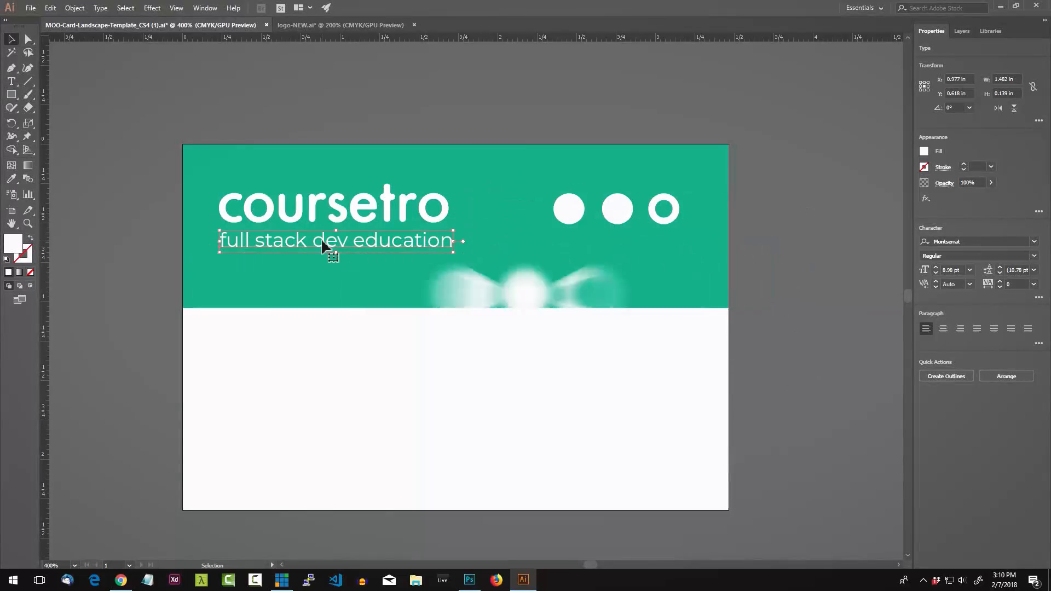
{"action": "left_click", "coordinate": [348, 176]}
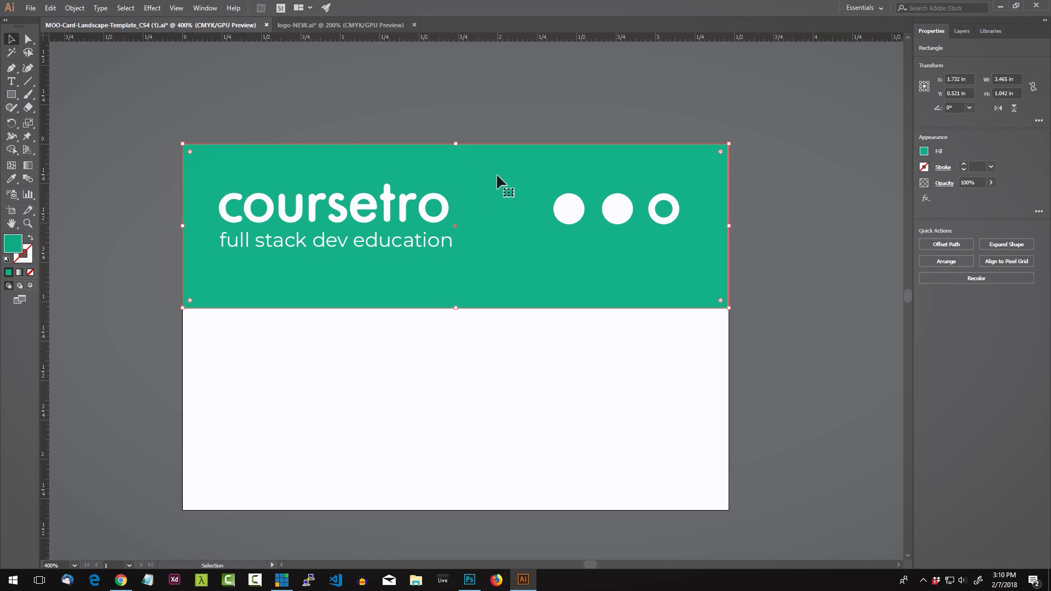
{"action": "left_click", "coordinate": [476, 362]}
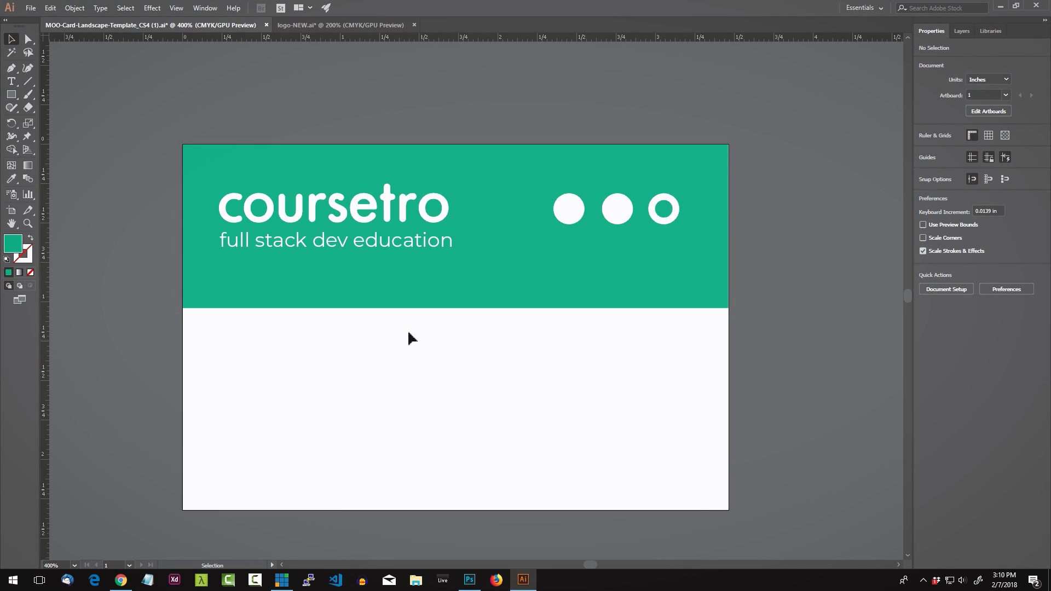
{"action": "left_click", "coordinate": [382, 283]}
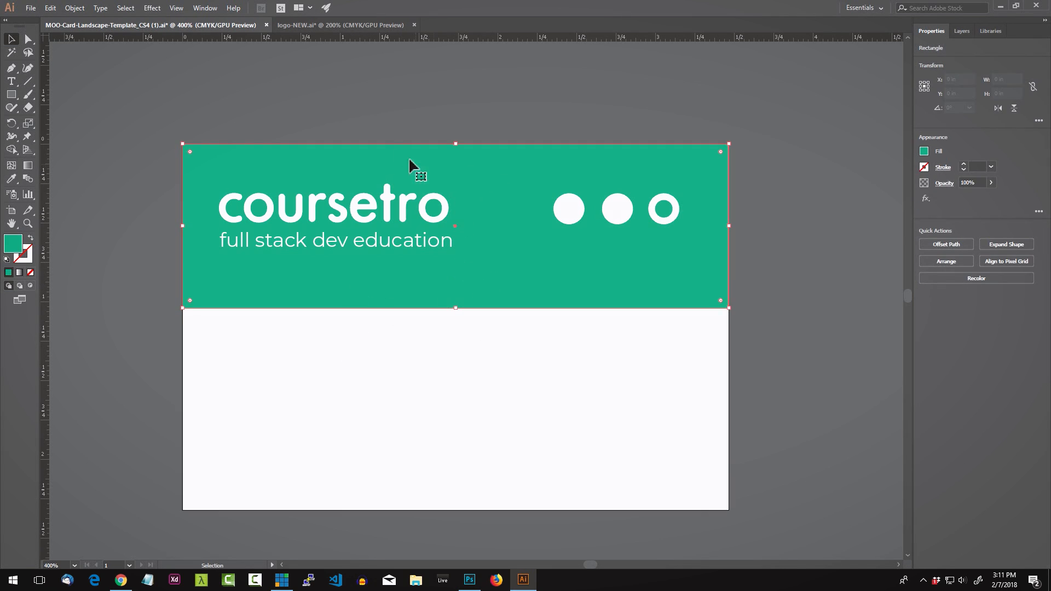
{"action": "left_click", "coordinate": [381, 244]}
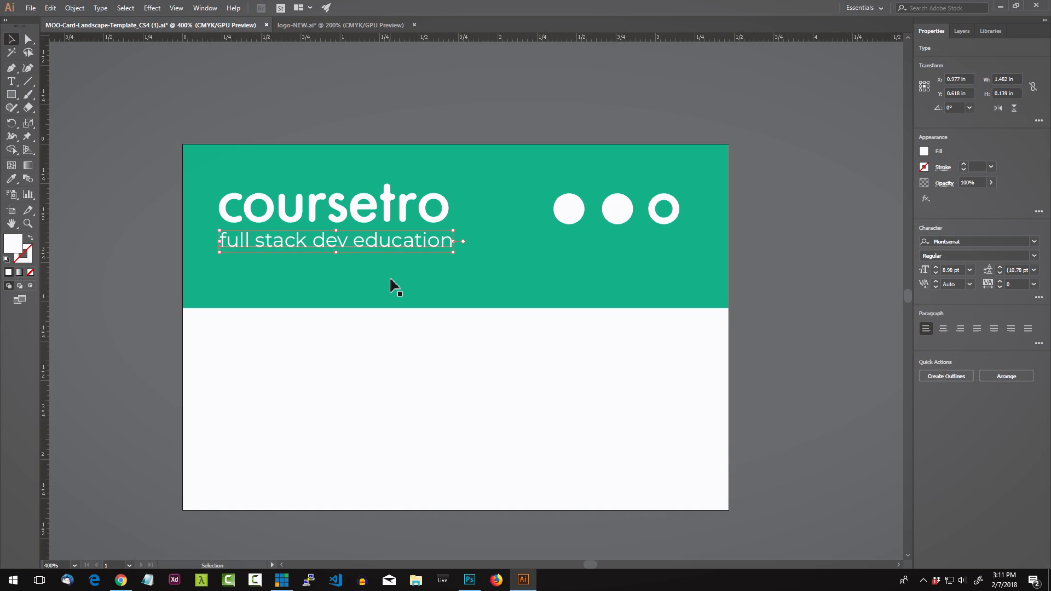
{"action": "left_click", "coordinate": [397, 351]}
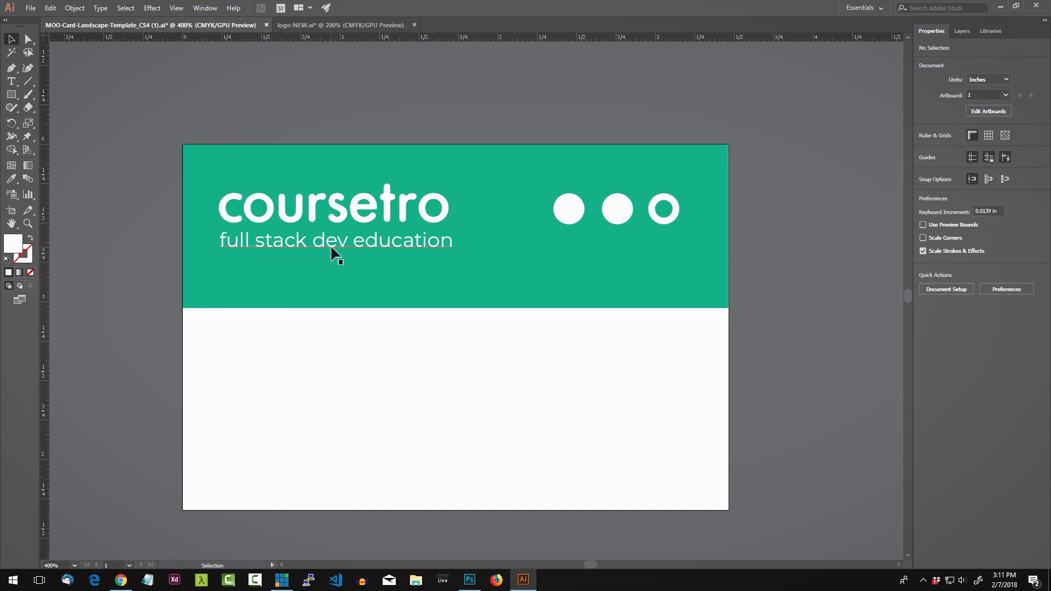
{"action": "left_click", "coordinate": [332, 254]}
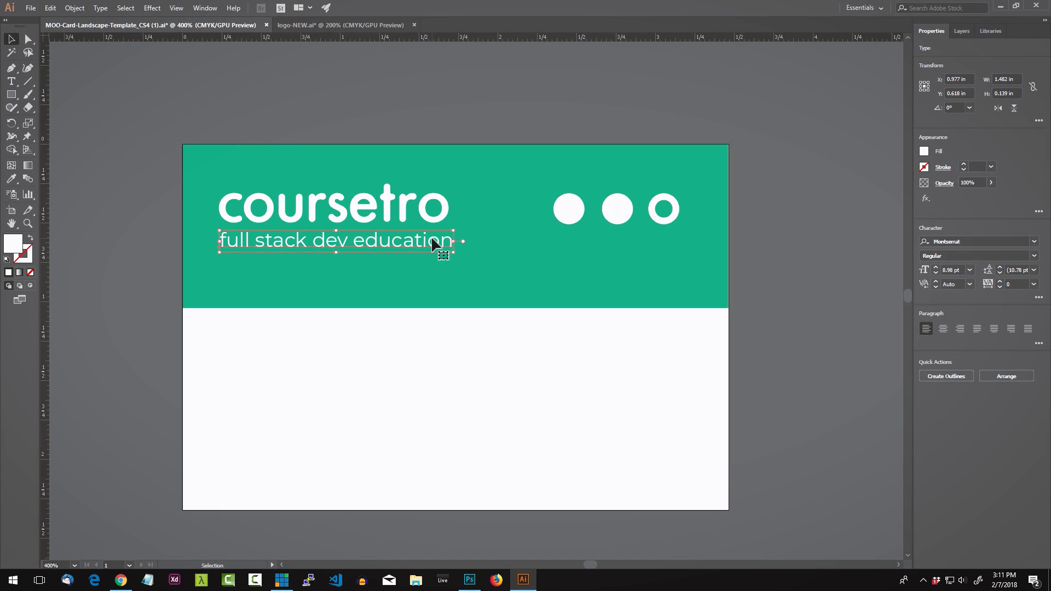
{"action": "left_click", "coordinate": [925, 152]}
Step: Try a blue fill on the tagline, then undo back to white
{"action": "left_click", "coordinate": [867, 199]}
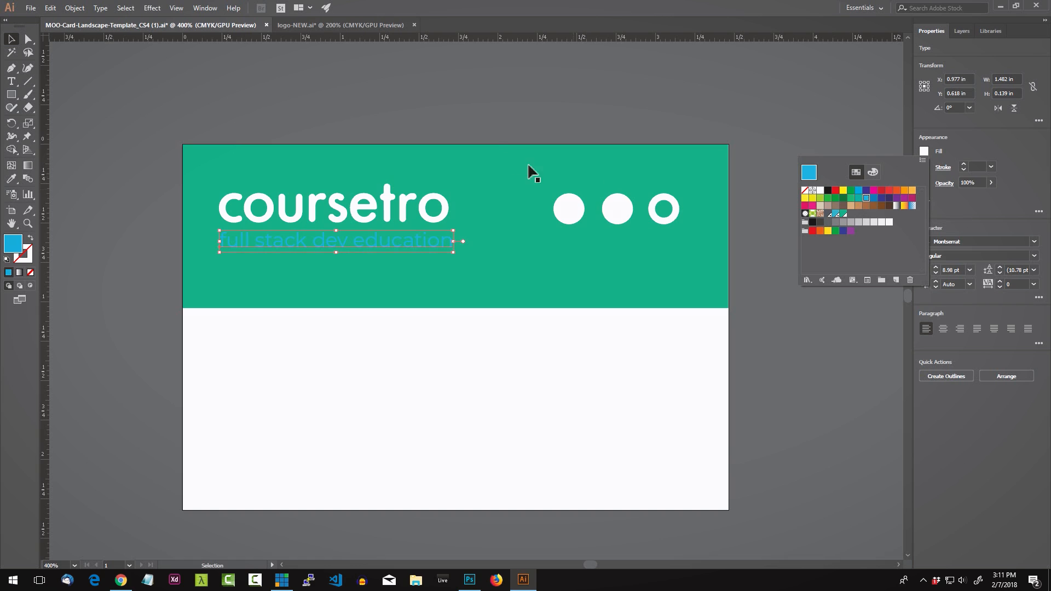
{"action": "left_click", "coordinate": [484, 139]}
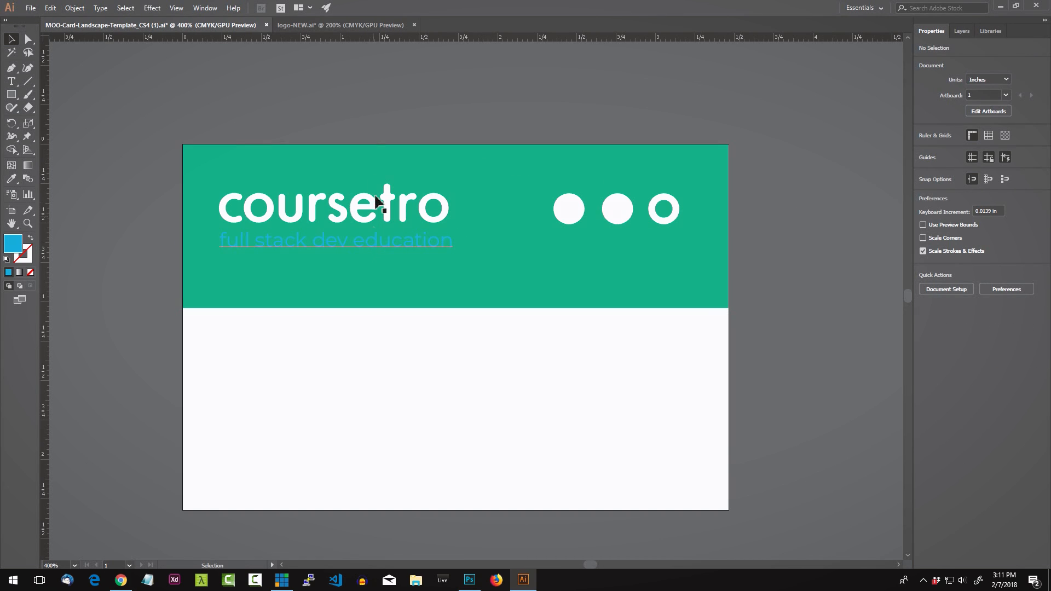
{"action": "key", "text": "ctrl+z"}
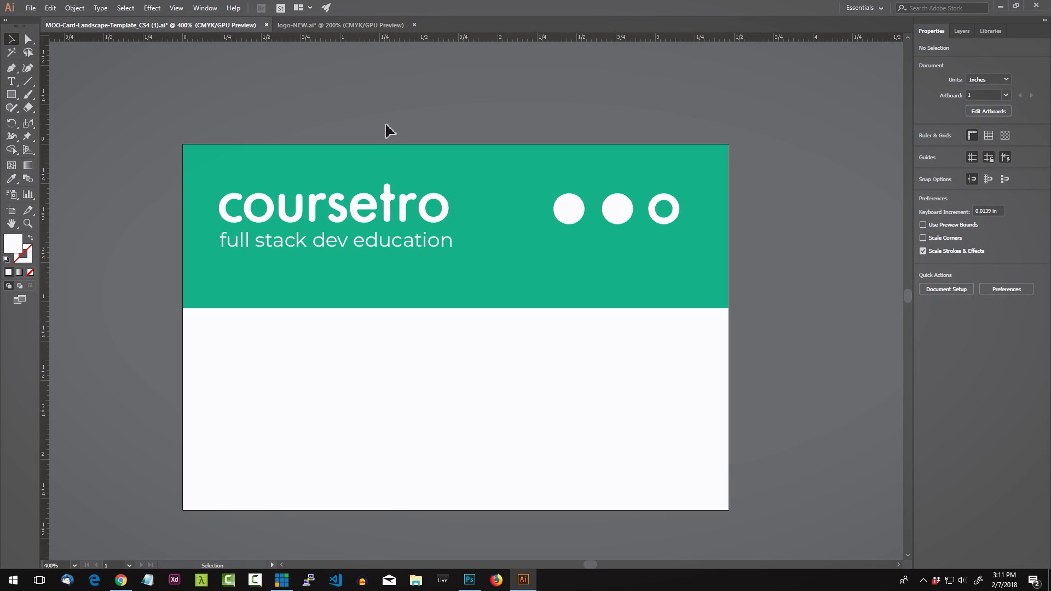
{"action": "left_click", "coordinate": [370, 247]}
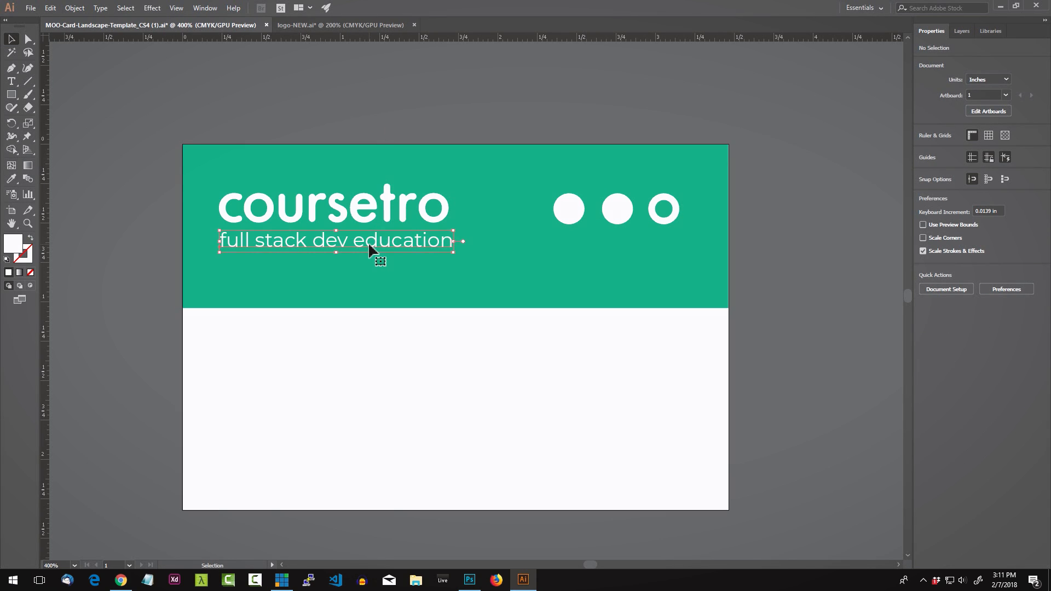
{"action": "left_click", "coordinate": [406, 136]}
Step: Try the tagline lower in the white area in dark blue and black, then revert it
{"action": "left_click_drag", "start_coordinate": [398, 249], "coordinate": [398, 366]}
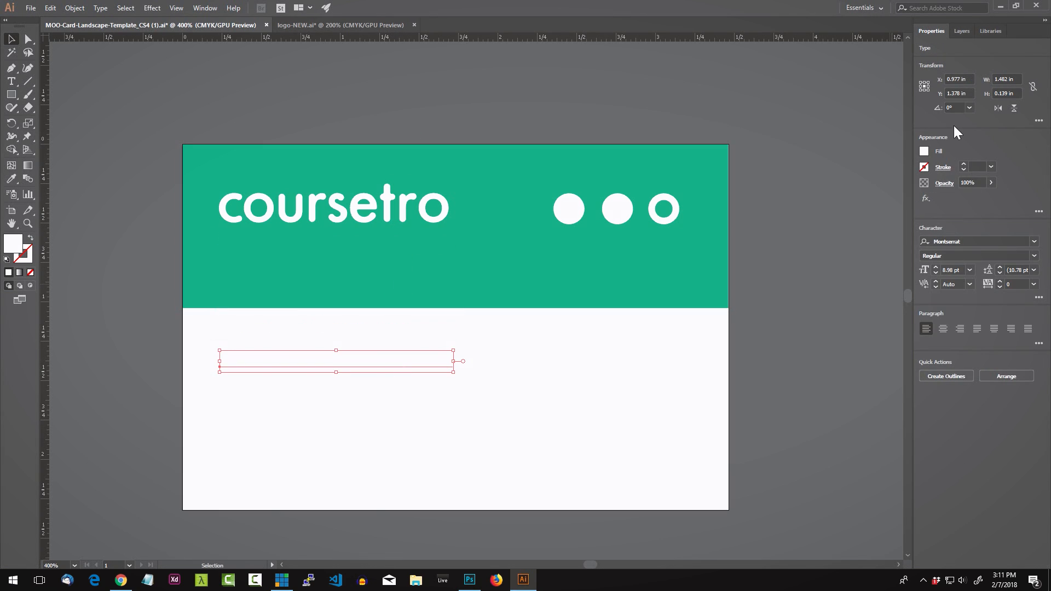
{"action": "left_click", "coordinate": [921, 155]}
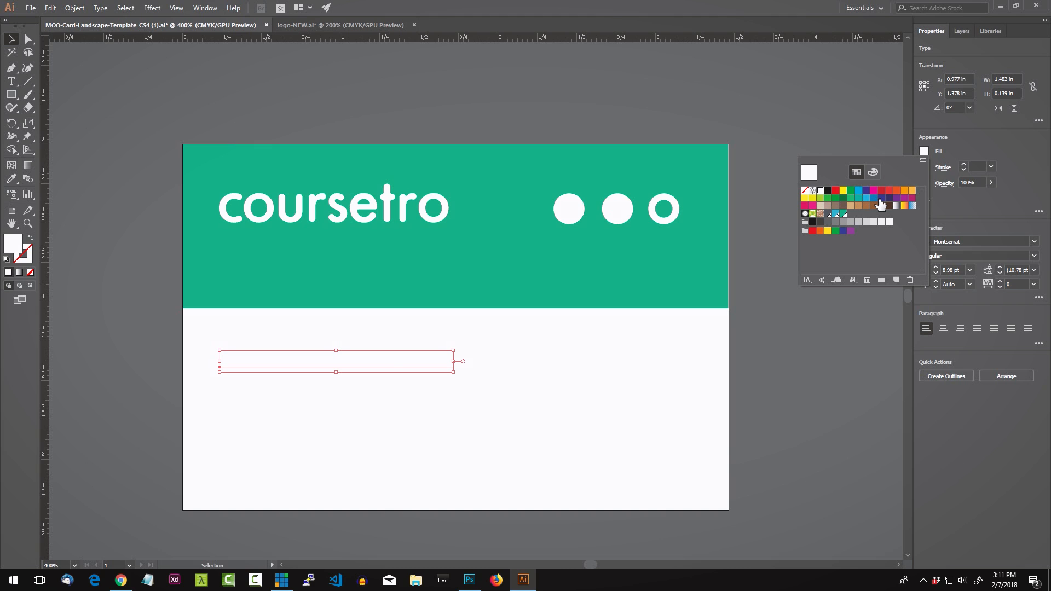
{"action": "left_click", "coordinate": [883, 200]}
{"action": "left_click", "coordinate": [812, 222]}
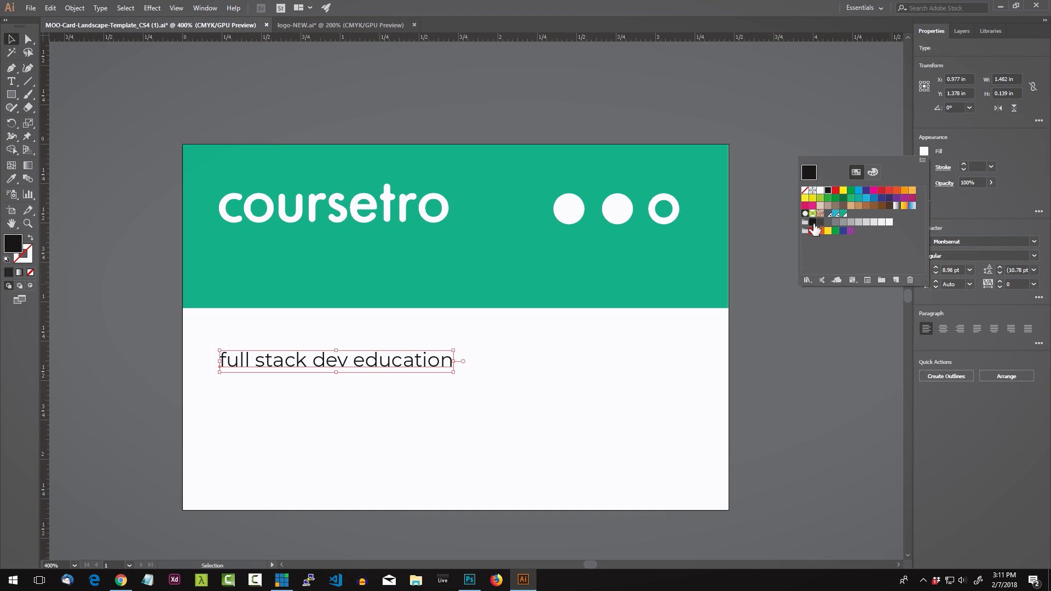
{"action": "key", "text": "ctrl+z"}
{"action": "key", "text": "ctrl+z"}
{"action": "key", "text": "ctrl+z"}
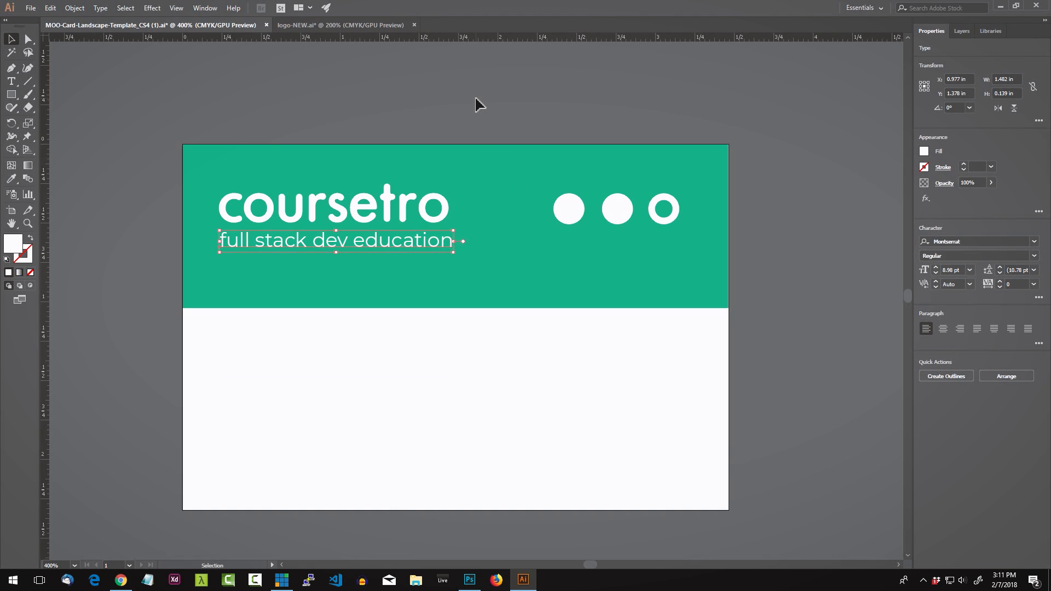
Step: Shorten the teal band to about 0.83 in tall by raising its bottom edge
{"action": "left_click", "coordinate": [475, 99]}
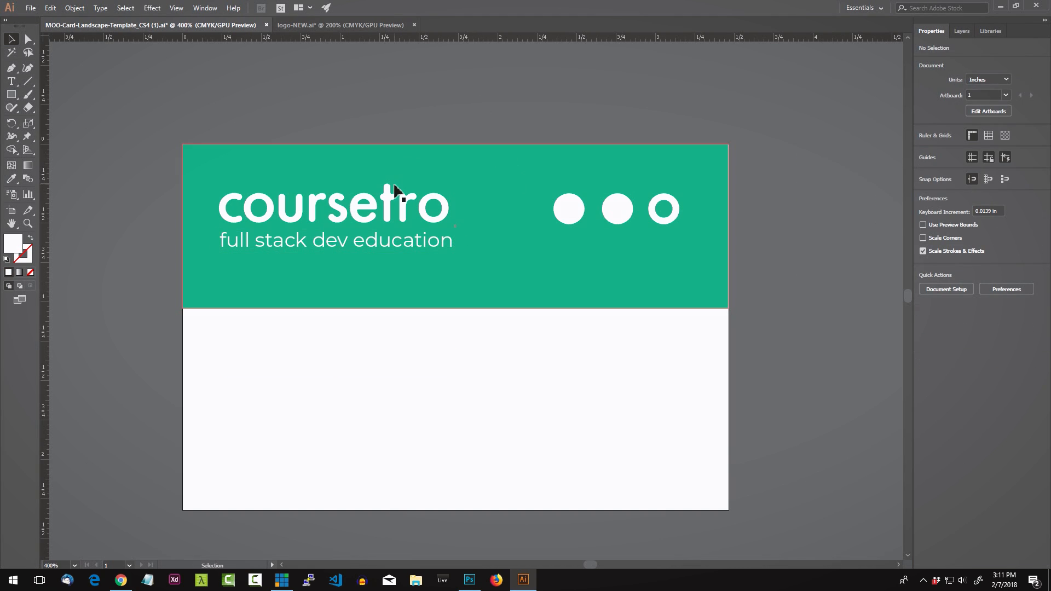
{"action": "left_click", "coordinate": [439, 280]}
{"action": "left_click_drag", "start_coordinate": [461, 314], "coordinate": [460, 274]}
Step: Drag the teal header's bottom edge down slightly so the band is about 0.868 in tall
{"action": "left_click", "coordinate": [484, 410]}
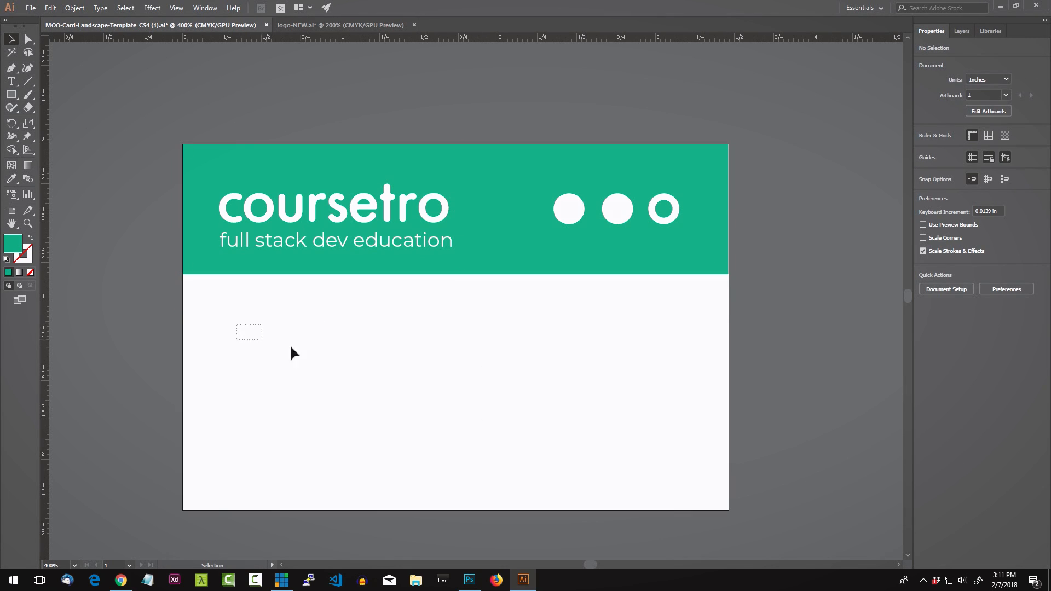
{"action": "left_click_drag", "start_coordinate": [290, 347], "coordinate": [340, 368]}
{"action": "left_click", "coordinate": [481, 269]}
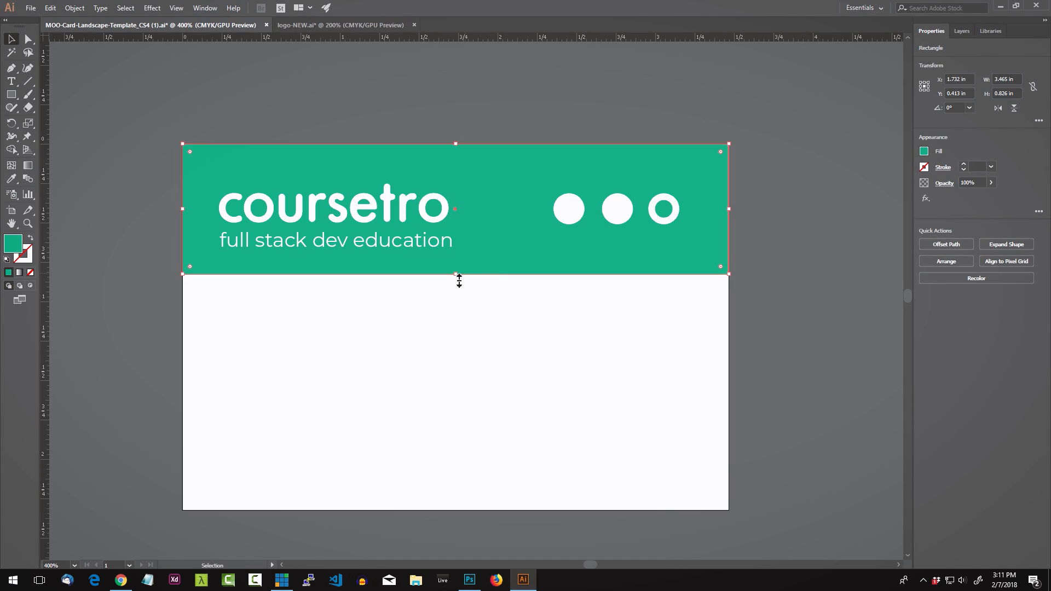
{"action": "left_click_drag", "start_coordinate": [459, 280], "coordinate": [457, 284]}
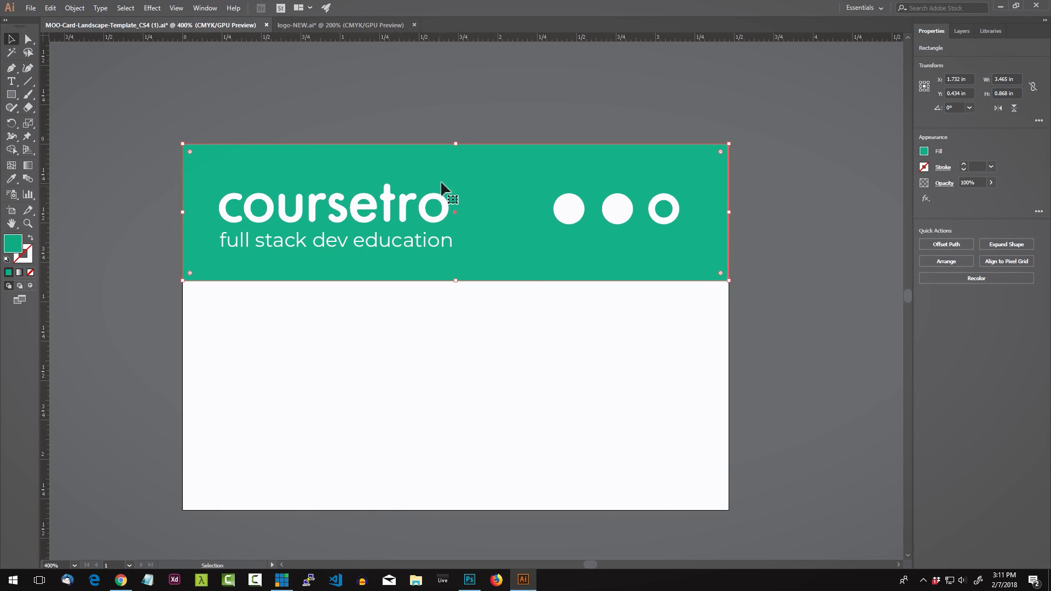
{"action": "left_click", "coordinate": [445, 123]}
{"action": "left_click", "coordinate": [484, 170]}
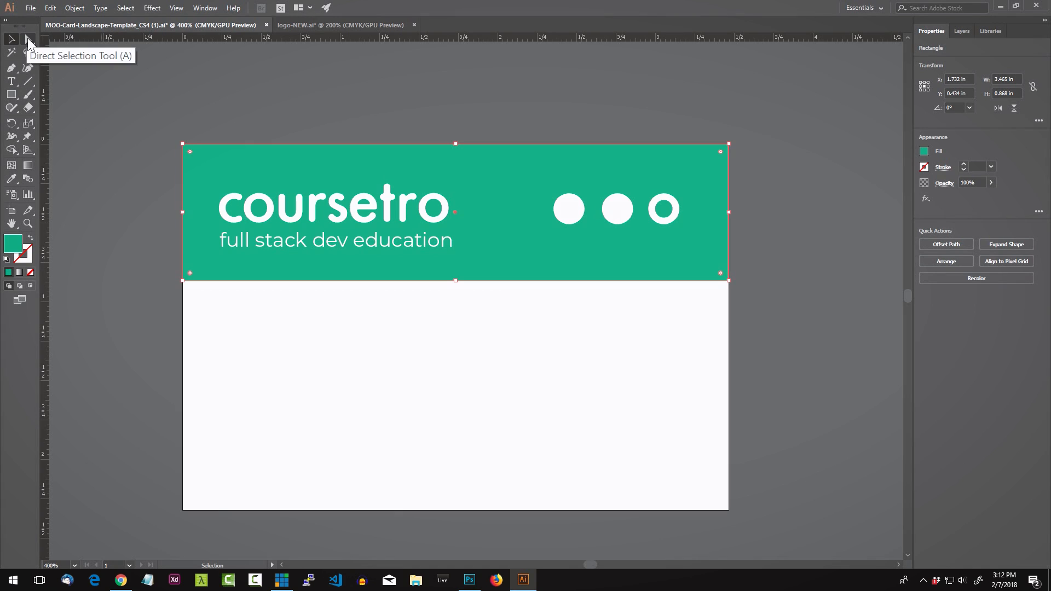
Step: Slant the band's bottom edge by lowering its left corner and raising its right corner
{"action": "left_click", "coordinate": [27, 39]}
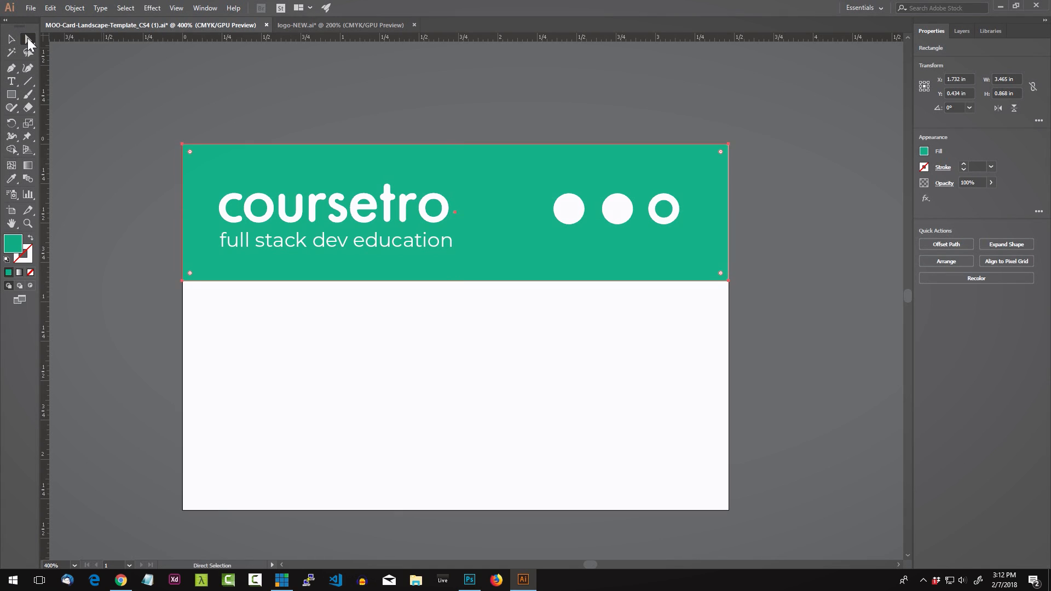
{"action": "left_click", "coordinate": [182, 282]}
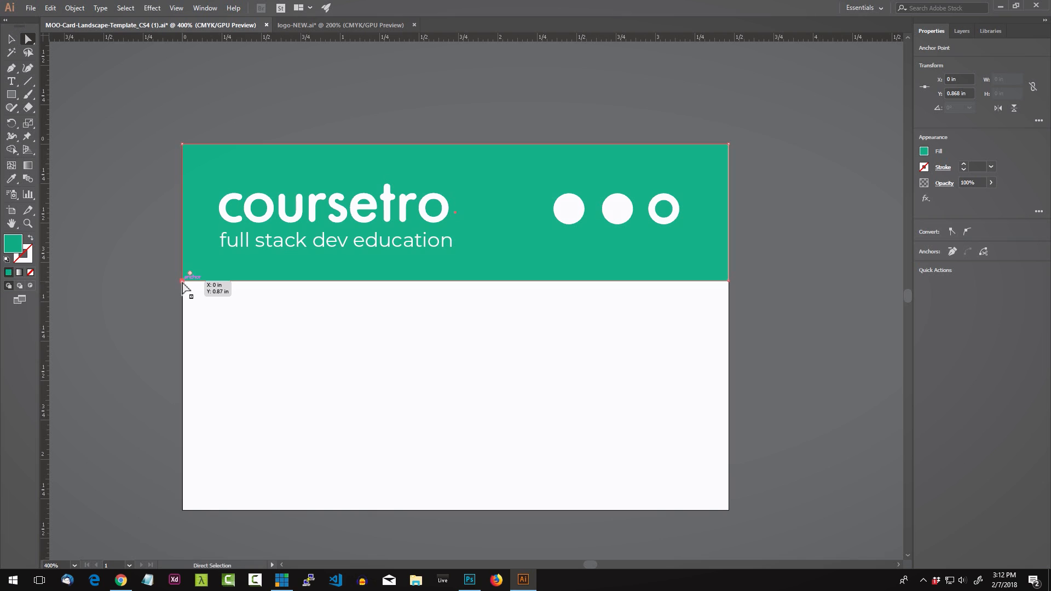
{"action": "left_click_drag", "start_coordinate": [183, 281], "coordinate": [184, 296]}
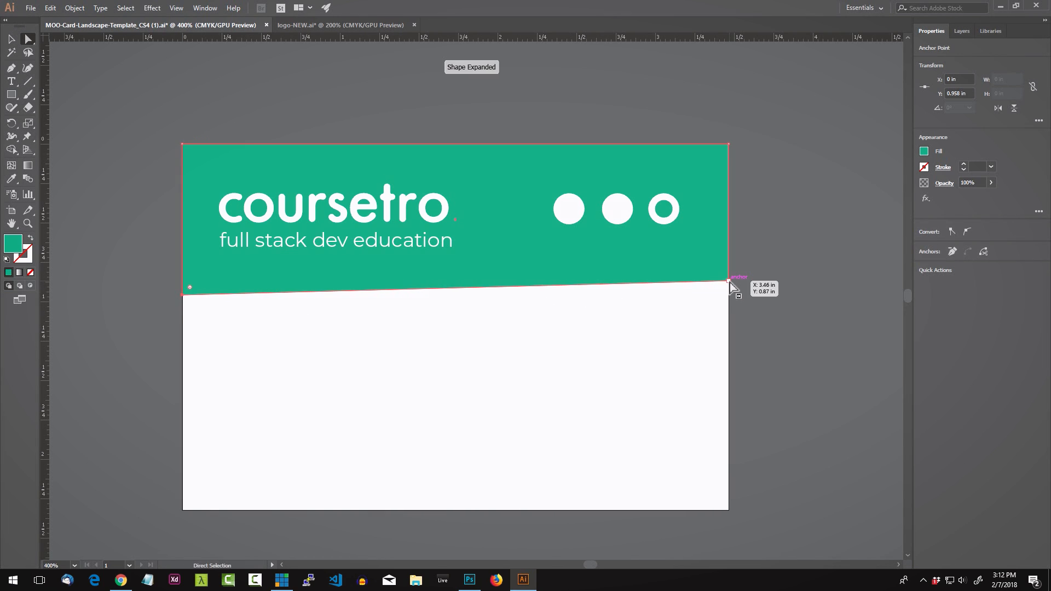
{"action": "left_click_drag", "start_coordinate": [729, 282], "coordinate": [729, 262]}
Step: Raise both bottom corners of the teal band slightly to fine-tune the slant
{"action": "left_click", "coordinate": [582, 263]}
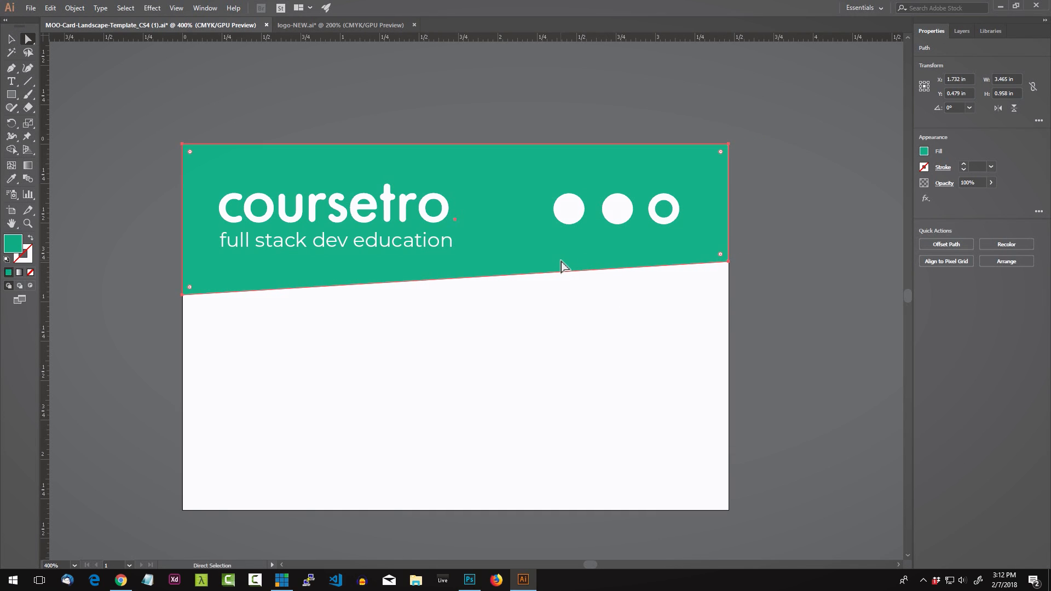
{"action": "left_click_drag", "start_coordinate": [149, 283], "coordinate": [193, 309]}
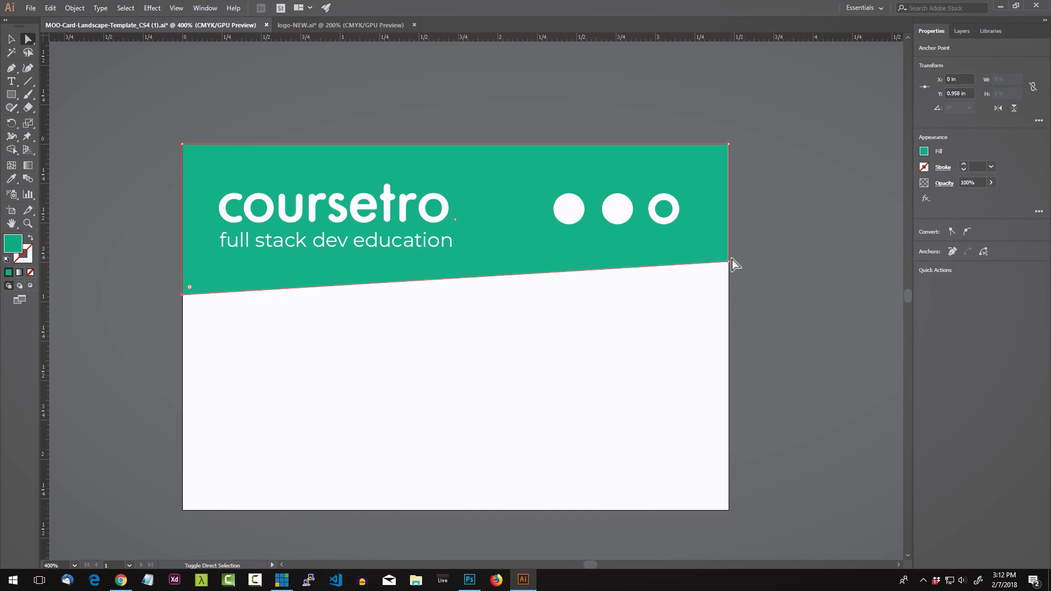
{"action": "left_click", "coordinate": [729, 262], "text": "shift"}
{"action": "left_click_drag", "start_coordinate": [729, 262], "coordinate": [730, 254]}
Step: Select the lower copy of the teal band in Layers and nudge it down
{"action": "left_click", "coordinate": [759, 83]}
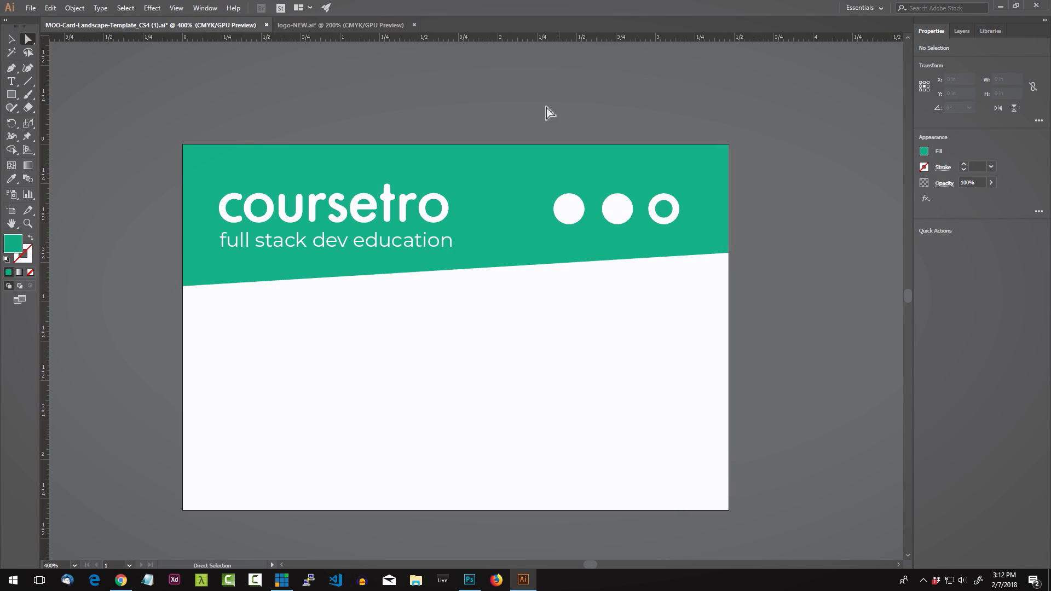
{"action": "left_click", "coordinate": [11, 39]}
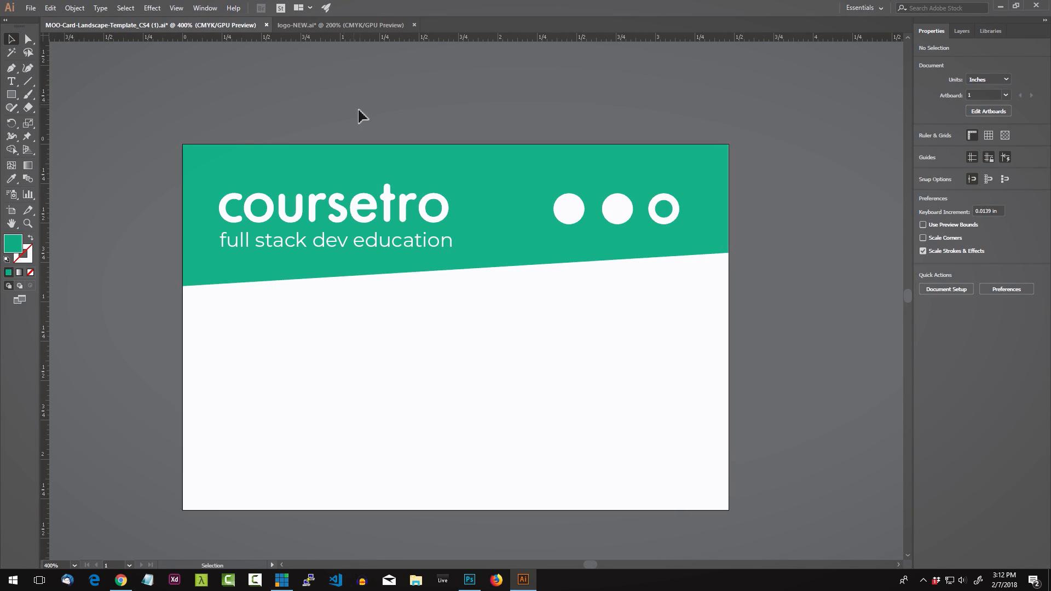
{"action": "left_click", "coordinate": [489, 174]}
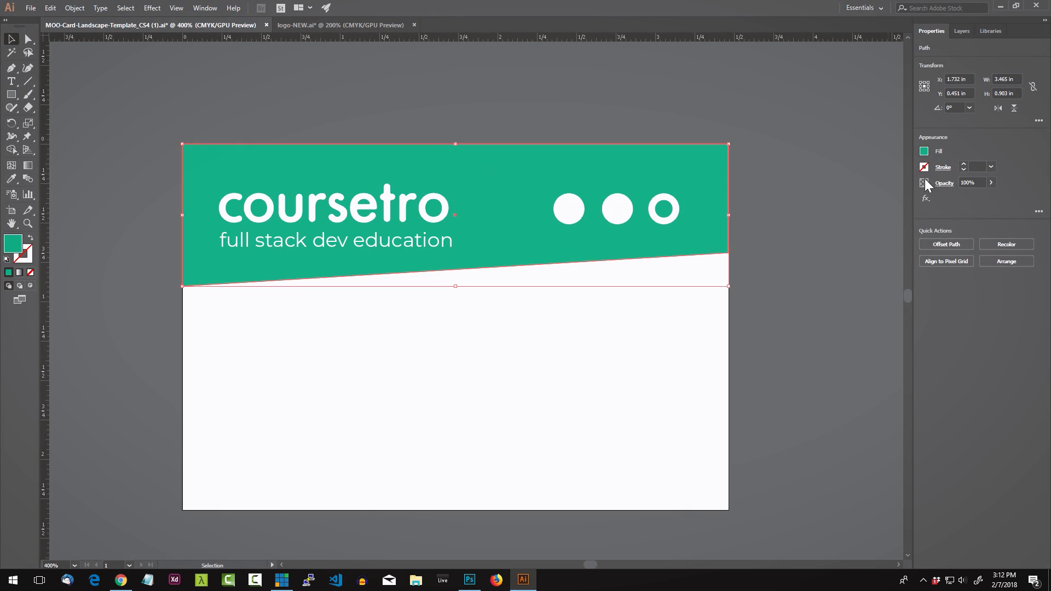
{"action": "left_click", "coordinate": [962, 31]}
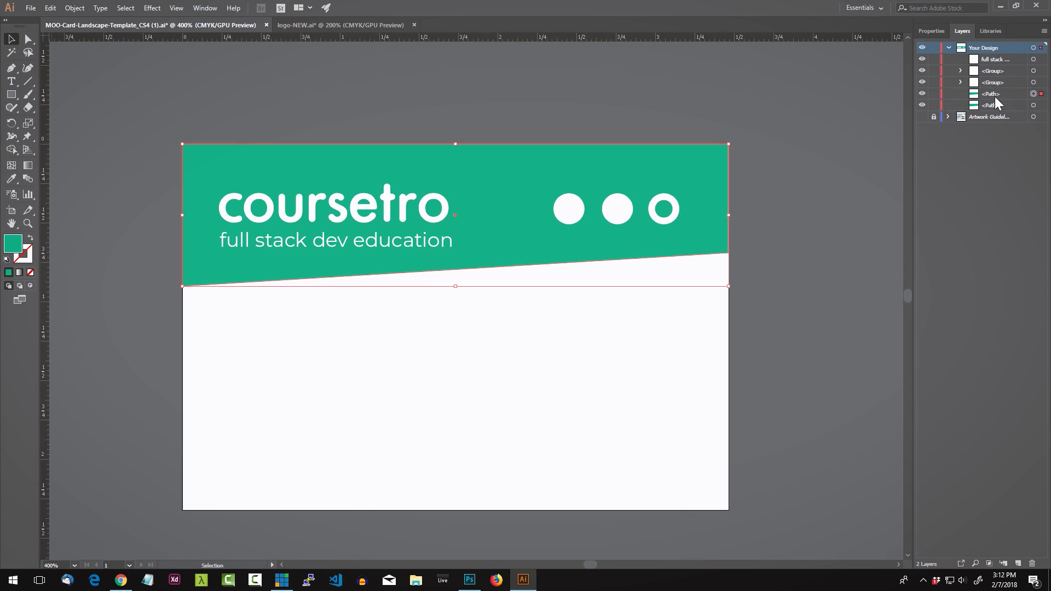
{"action": "left_click", "coordinate": [1034, 105]}
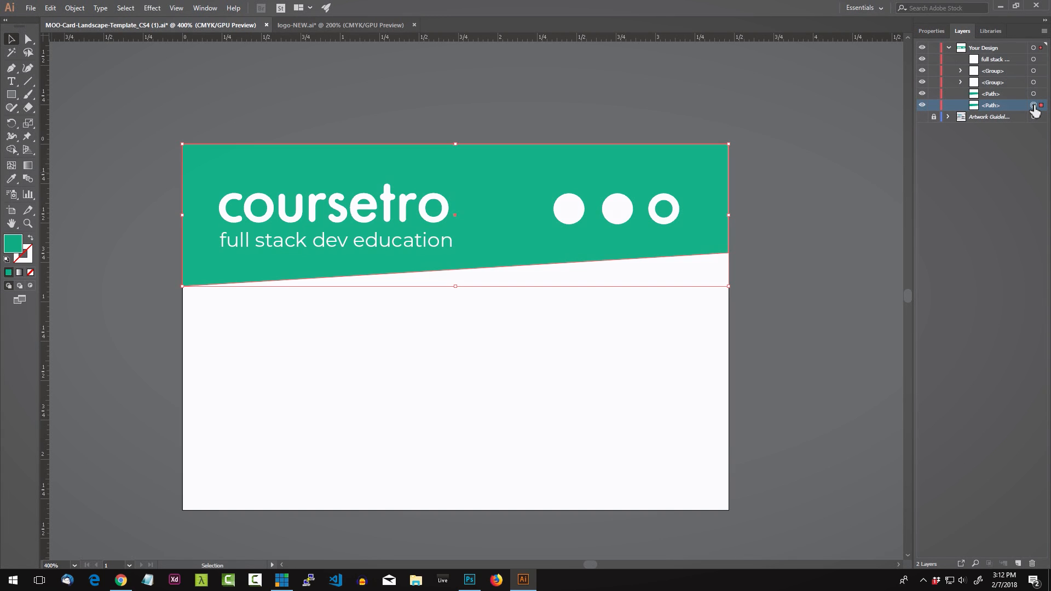
{"action": "key", "text": "Down"}
{"action": "key", "text": "Down"}
{"action": "key", "text": "Down"}
{"action": "key", "text": "Down"}
{"action": "key", "text": "Down"}
{"action": "key", "text": "Down"}
{"action": "key", "text": "Down"}
{"action": "key", "text": "Down"}
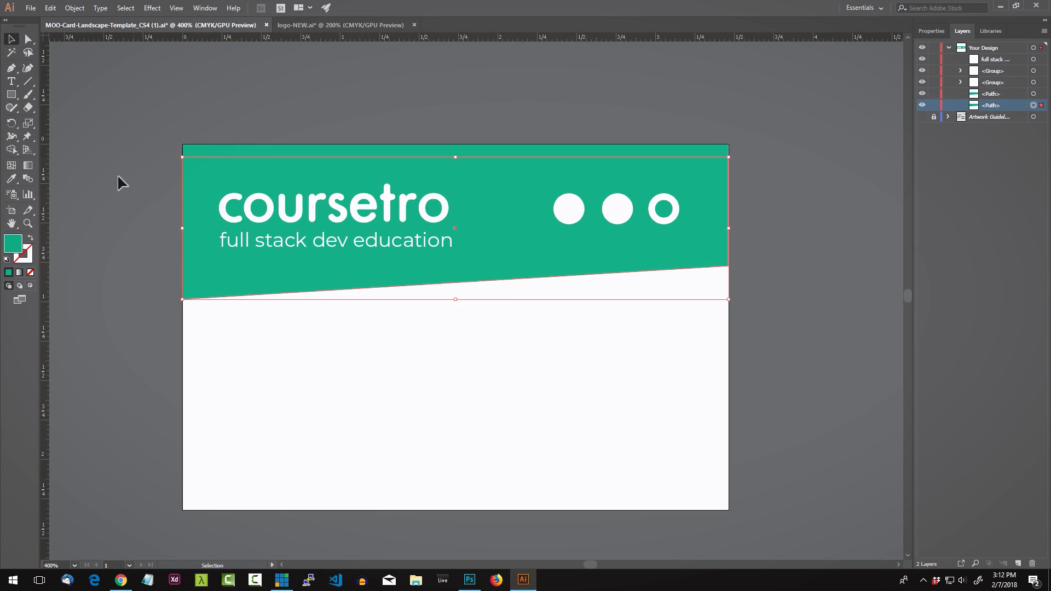
Step: Change the copied band's fill to a pale light teal
{"action": "double_click", "coordinate": [14, 244]}
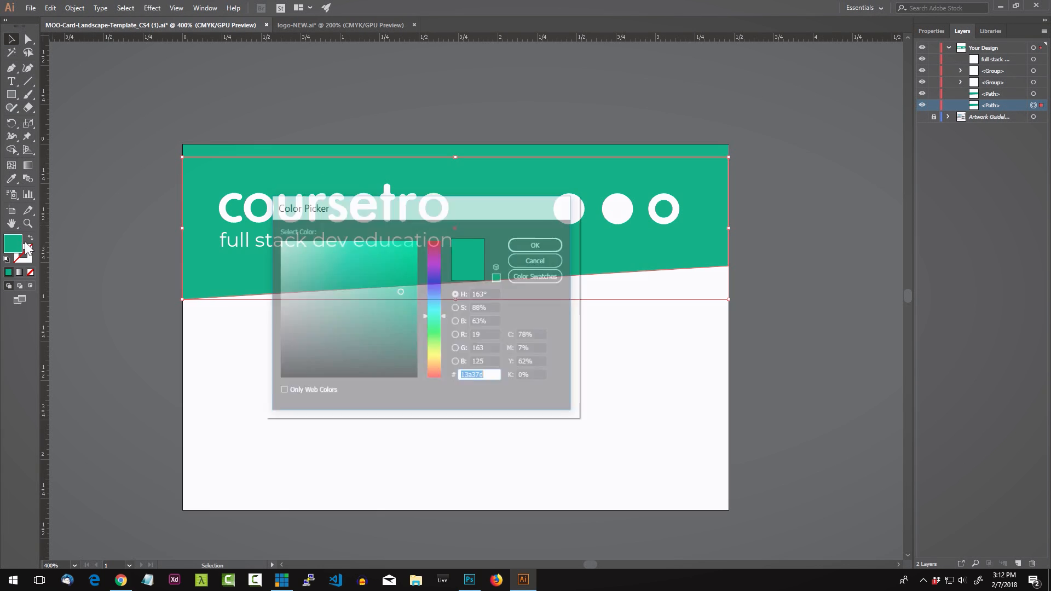
{"action": "left_click_drag", "start_coordinate": [362, 254], "coordinate": [345, 252]}
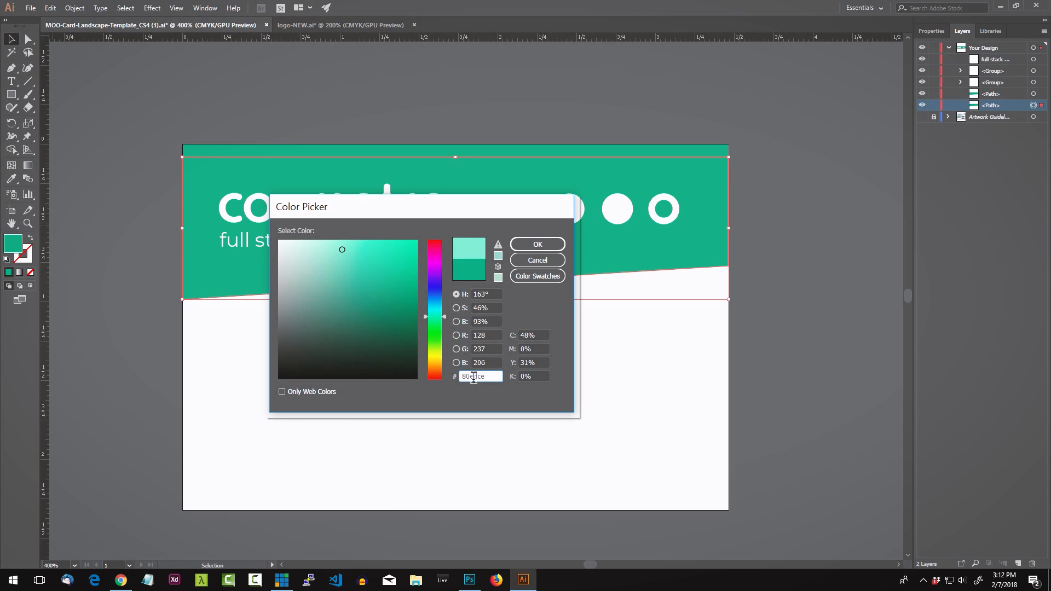
{"action": "left_click", "coordinate": [537, 247]}
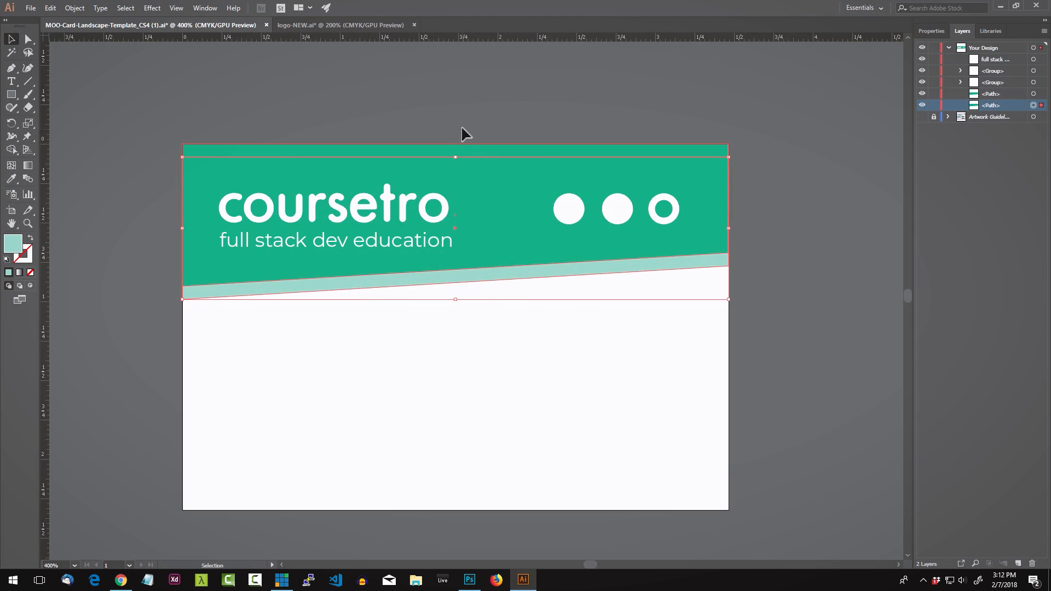
{"action": "left_click", "coordinate": [460, 116]}
Step: Reshape the light teal copy into a thin stripe by raising its left corner and lowering its right
{"action": "left_click", "coordinate": [29, 39]}
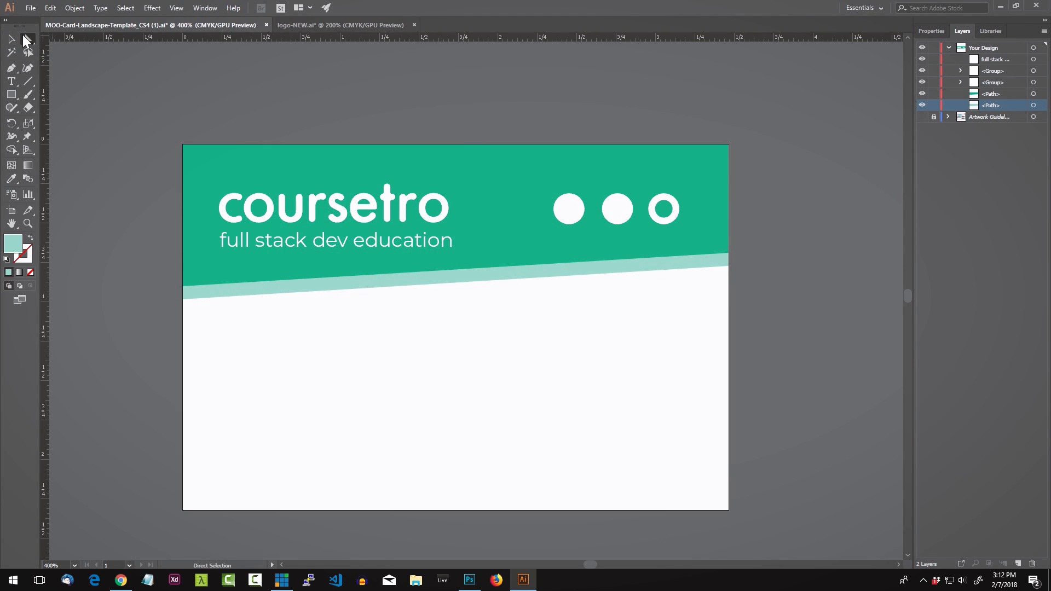
{"action": "left_click", "coordinate": [184, 300]}
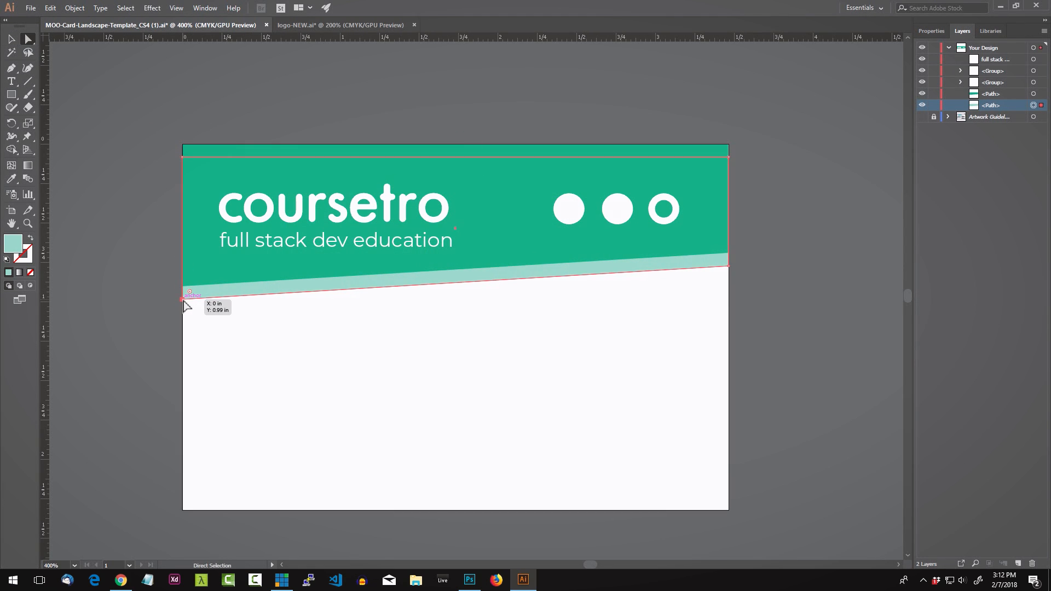
{"action": "left_click_drag", "start_coordinate": [183, 299], "coordinate": [183, 276]}
{"action": "left_click_drag", "start_coordinate": [728, 267], "coordinate": [728, 273]}
{"action": "left_click", "coordinate": [781, 255]}
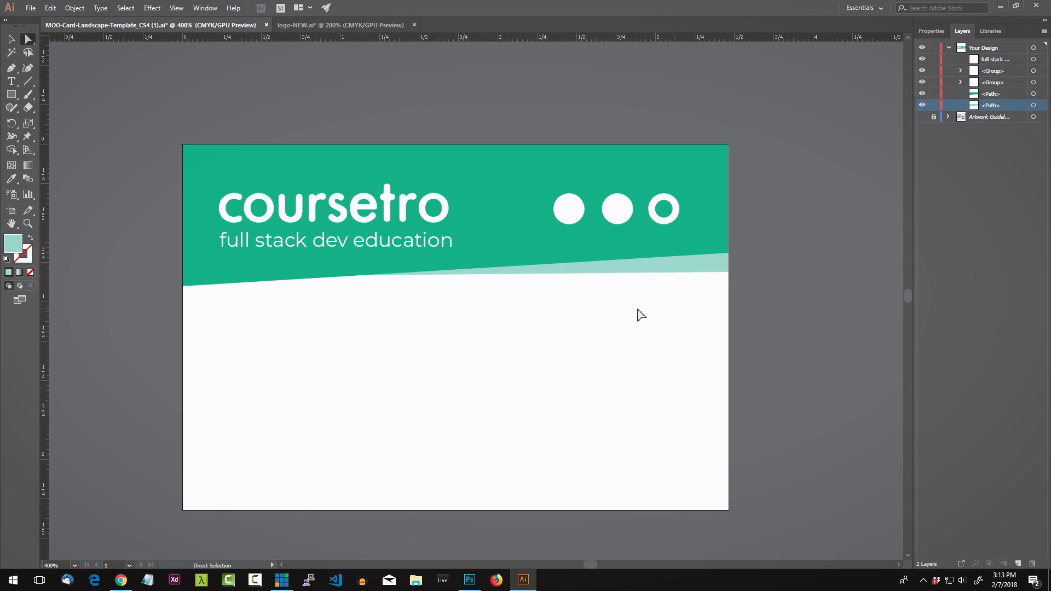
Step: Check the logo and banner objects, then collapse the Your Design layer
{"action": "left_click", "coordinate": [11, 39]}
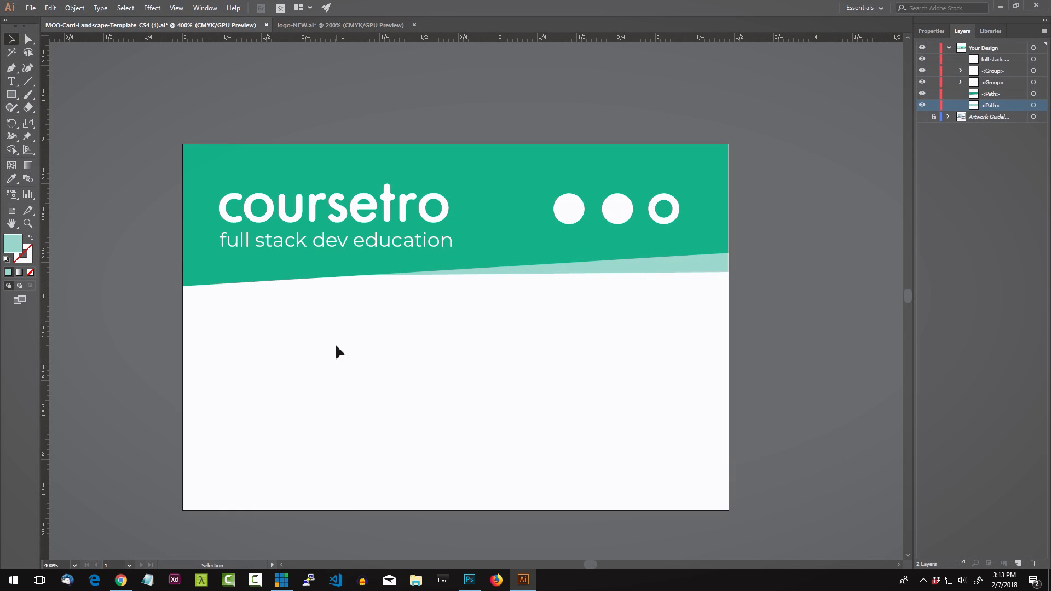
{"action": "left_click", "coordinate": [264, 204]}
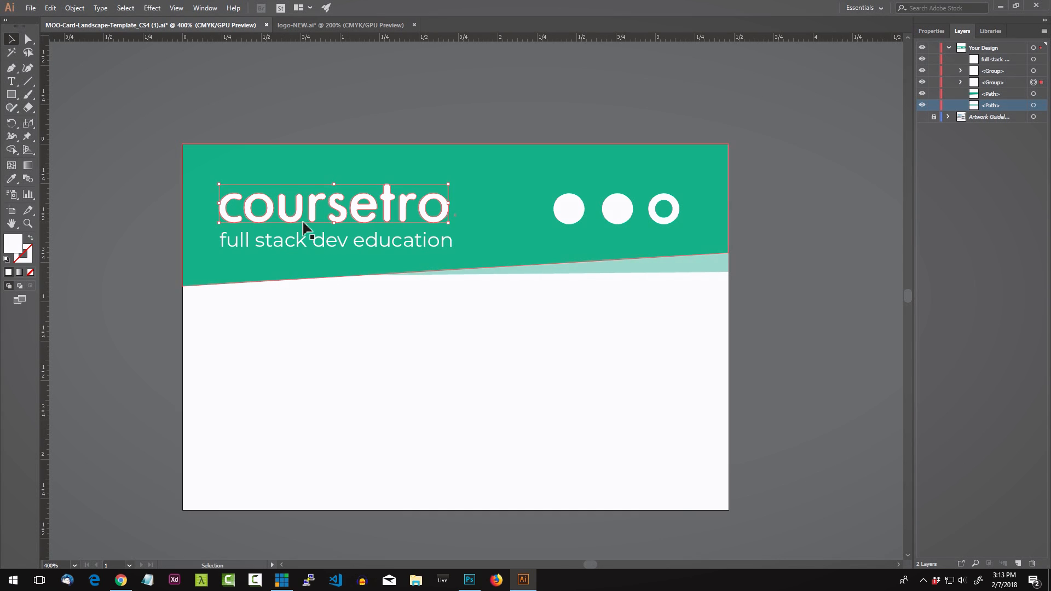
{"action": "left_click_drag", "start_coordinate": [149, 108], "coordinate": [737, 277]}
{"action": "left_click", "coordinate": [742, 322]}
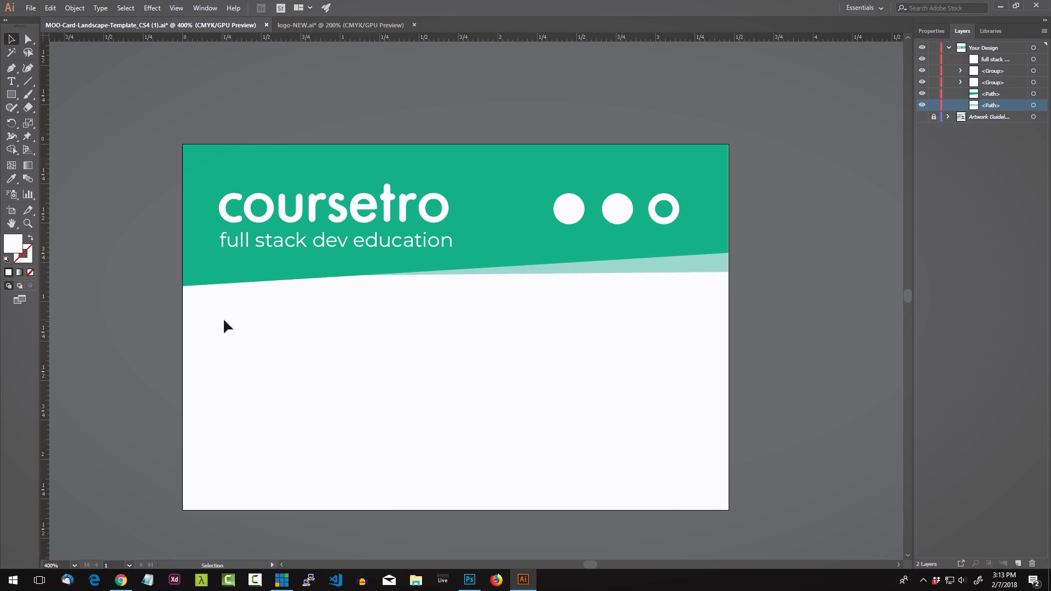
{"action": "left_click_drag", "start_coordinate": [225, 321], "coordinate": [410, 354]}
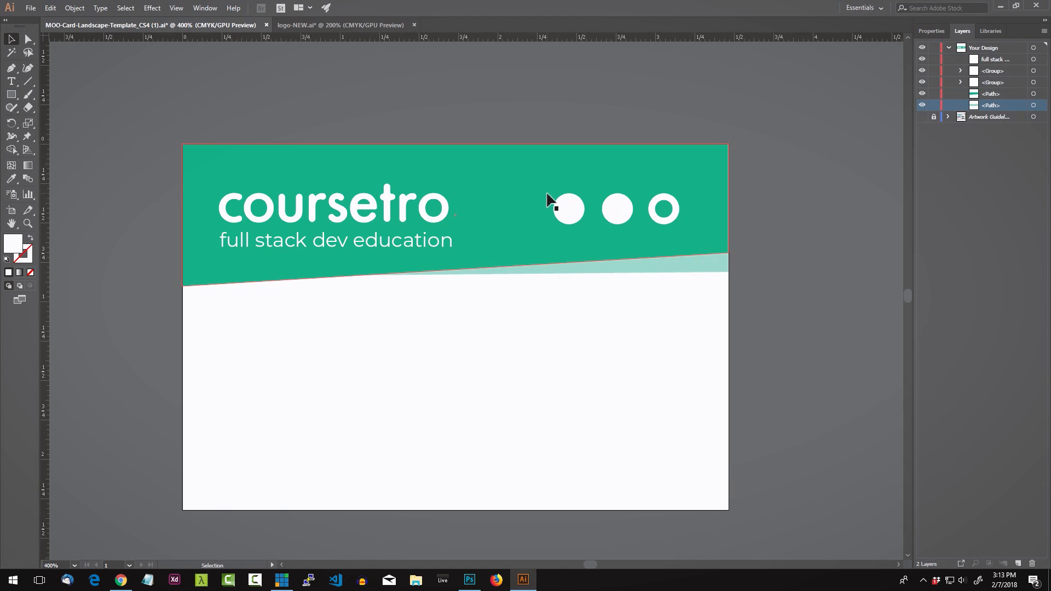
{"action": "left_click", "coordinate": [949, 47]}
{"action": "left_click", "coordinate": [975, 60]}
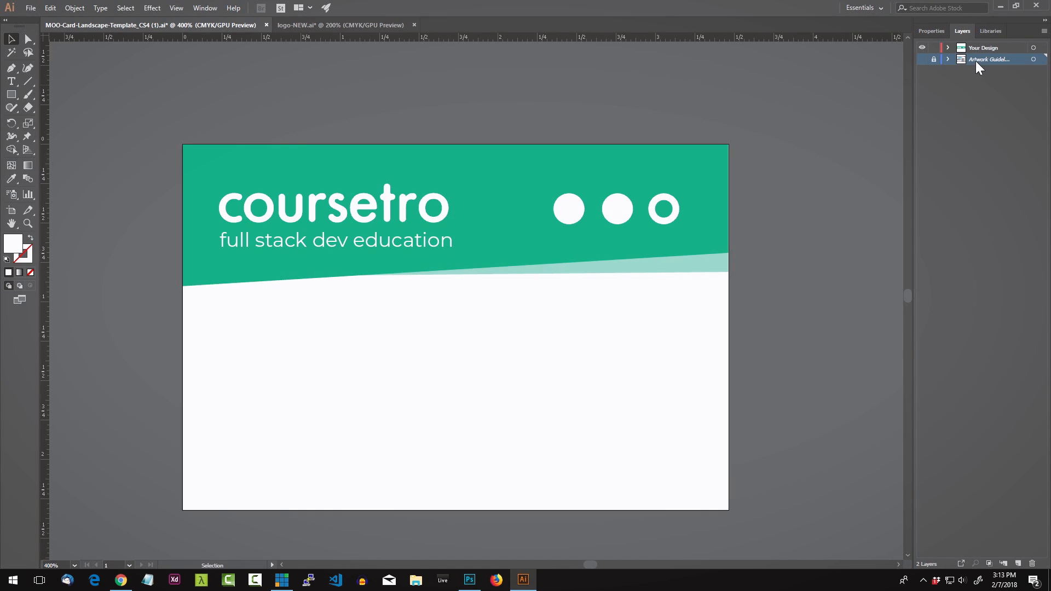
Step: Move Artwork Guidelines above Your Design, show its guides, and shift the logo and tagline slightly right
{"action": "left_click_drag", "start_coordinate": [995, 59], "coordinate": [990, 48]}
{"action": "left_click", "coordinate": [922, 48]}
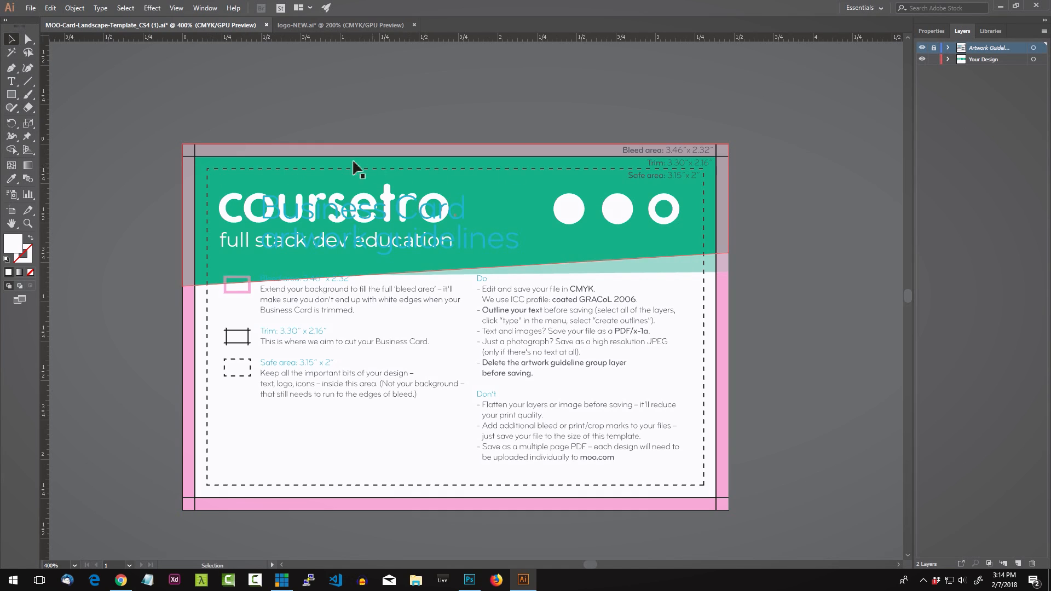
{"action": "left_click", "coordinate": [224, 213]}
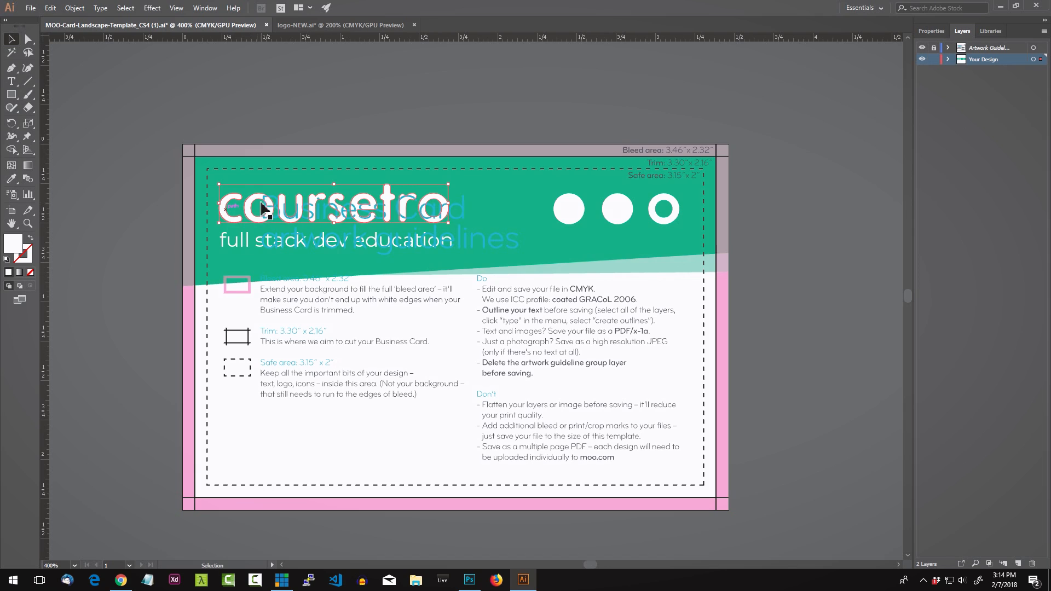
{"action": "left_click", "coordinate": [240, 242], "text": "shift"}
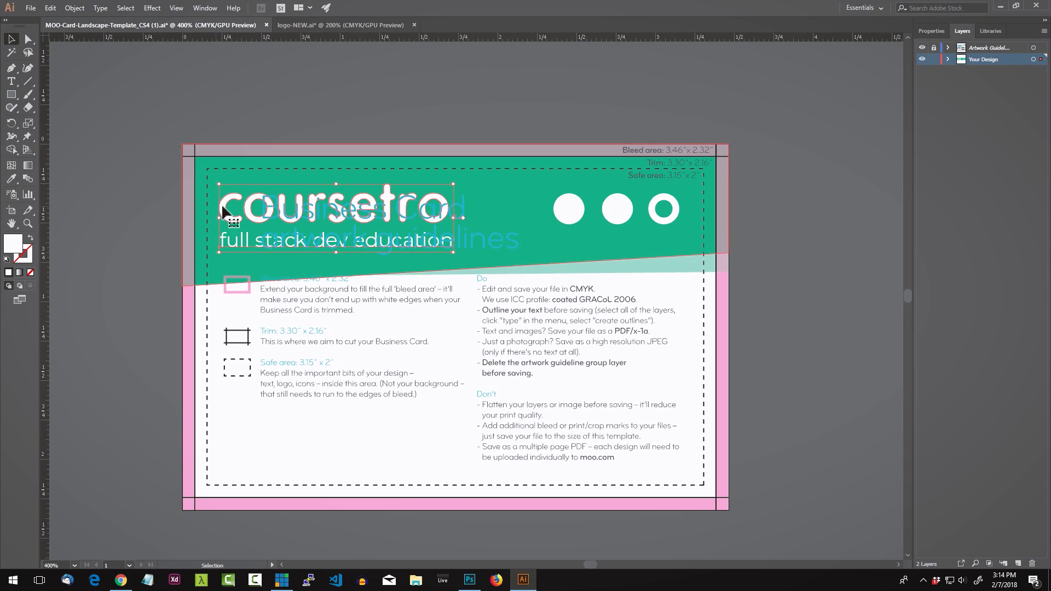
{"action": "left_click_drag", "start_coordinate": [225, 201], "coordinate": [236, 199]}
{"action": "left_click", "coordinate": [253, 131]}
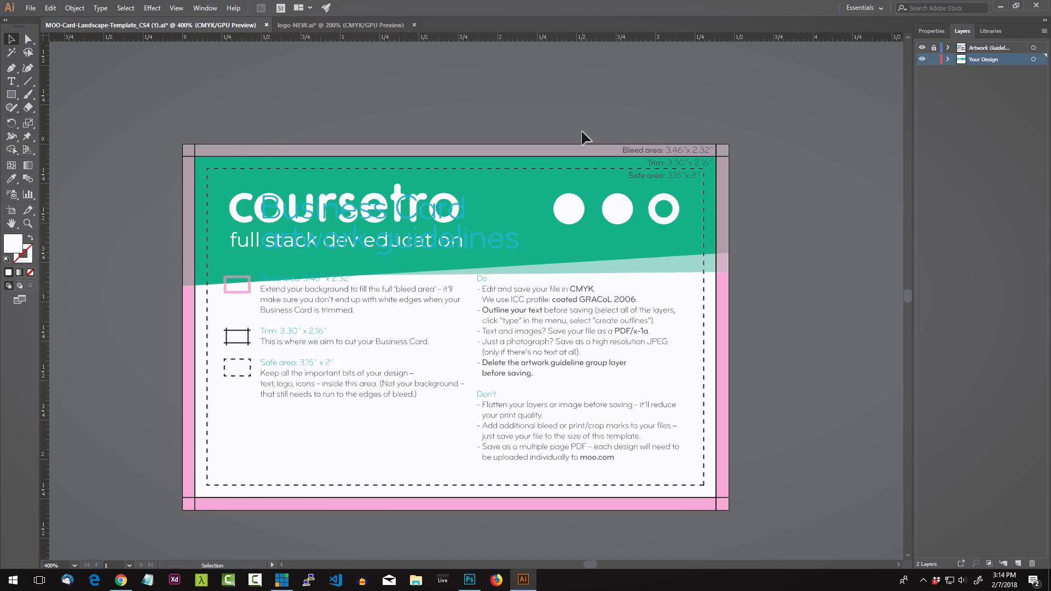
Step: Check the three white logo circles and expand Artwork Guidelines to show its sublayers
{"action": "left_click", "coordinate": [665, 209]}
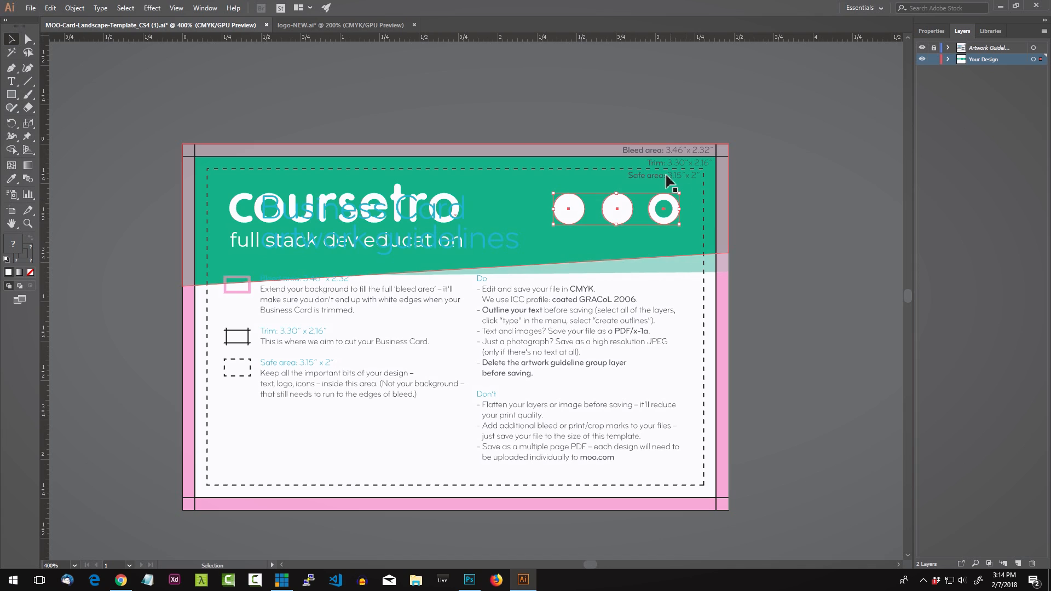
{"action": "left_click", "coordinate": [703, 213]}
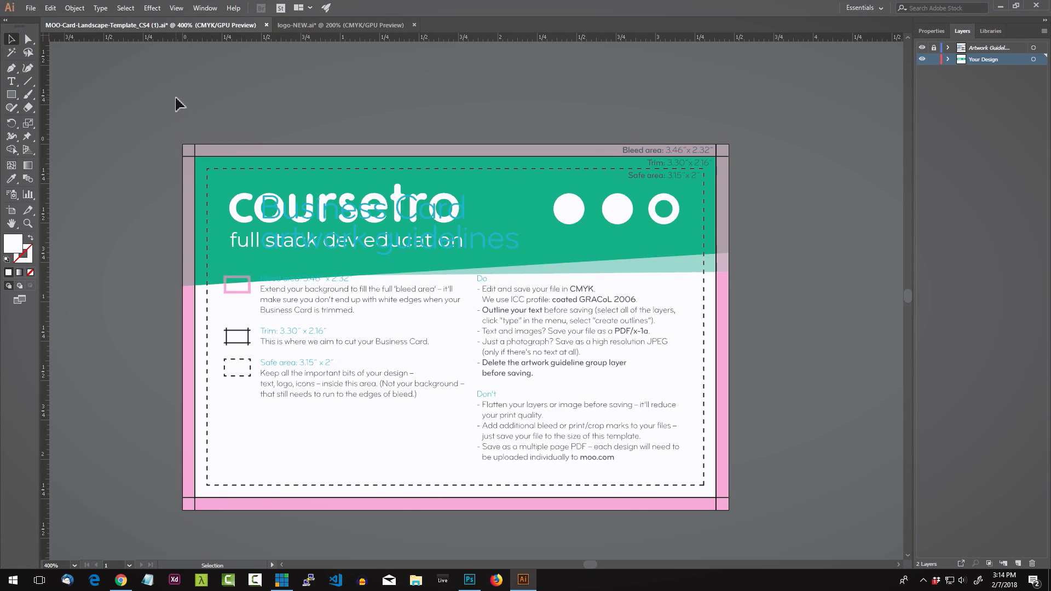
{"action": "left_click", "coordinate": [947, 47]}
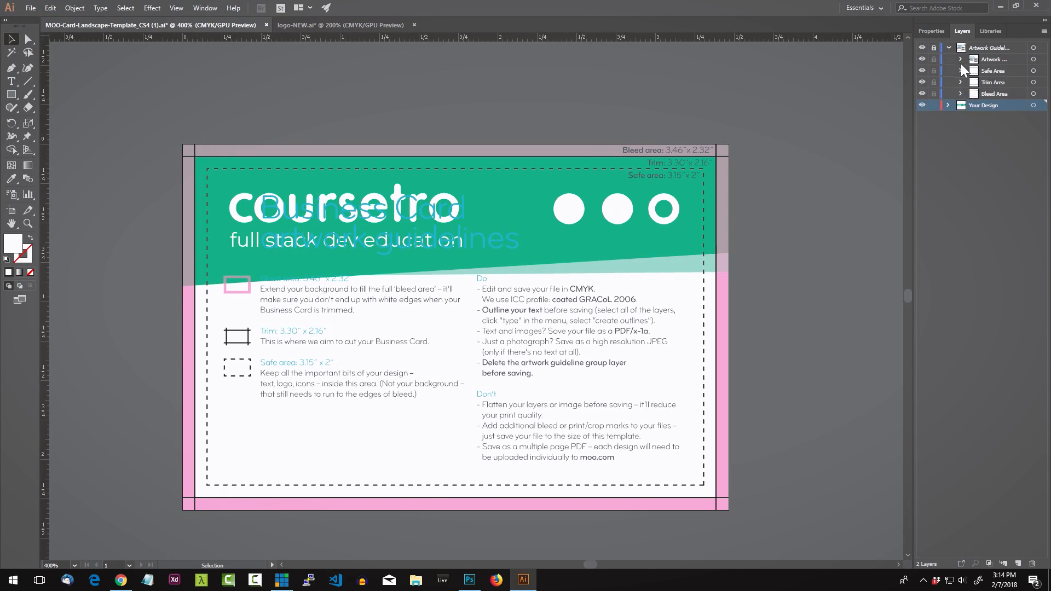
Step: Unlock Artwork Guidelines, hide its Artwork sublayer, then collapse and hide the whole layer
{"action": "left_click", "coordinate": [934, 47]}
{"action": "left_click", "coordinate": [923, 60]}
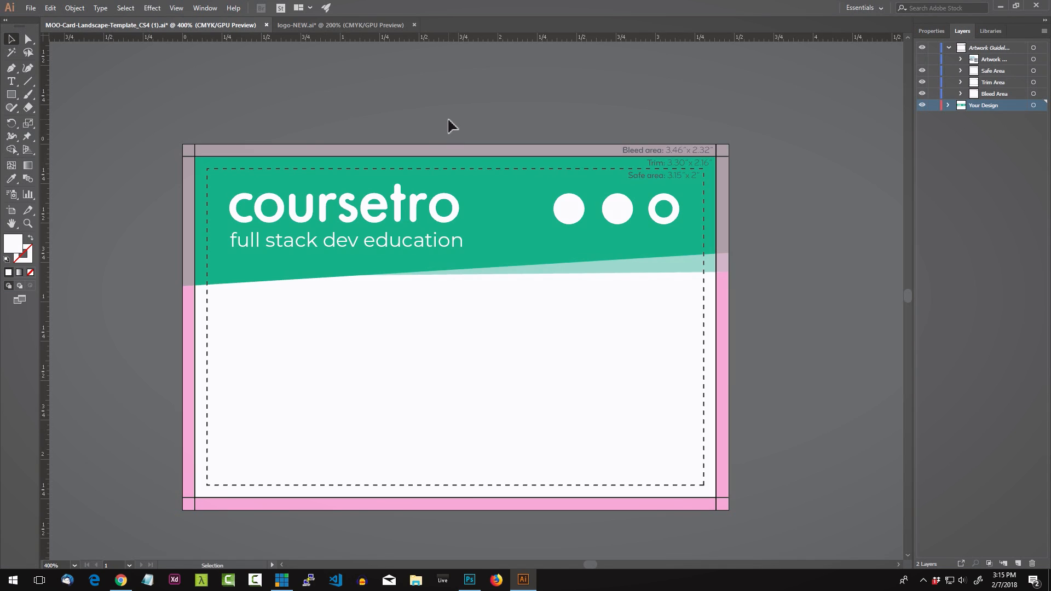
{"action": "left_click", "coordinate": [948, 48]}
{"action": "left_click", "coordinate": [924, 48]}
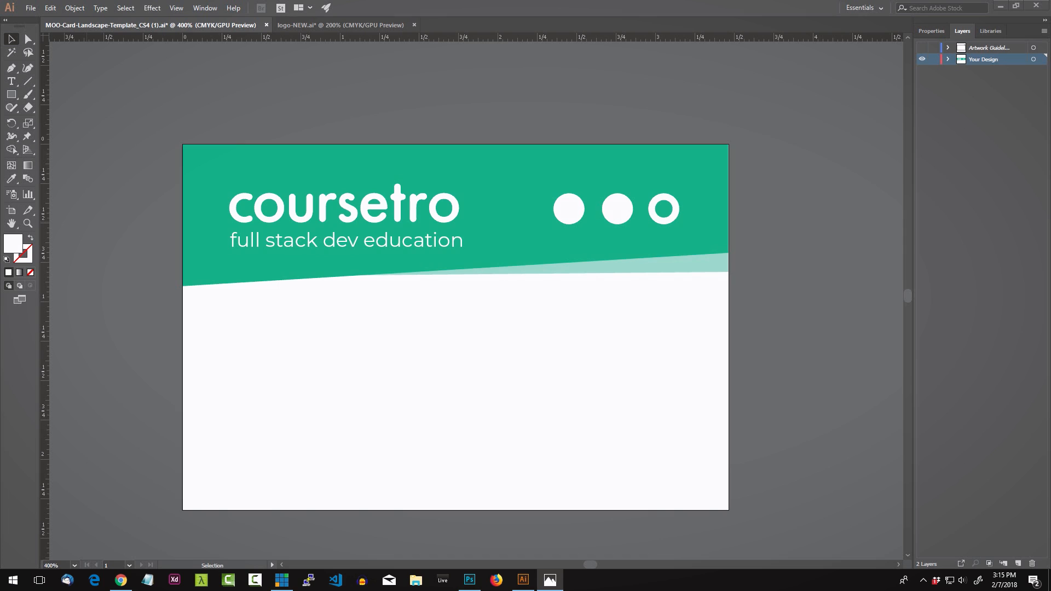
{"action": "left_click", "coordinate": [380, 310]}
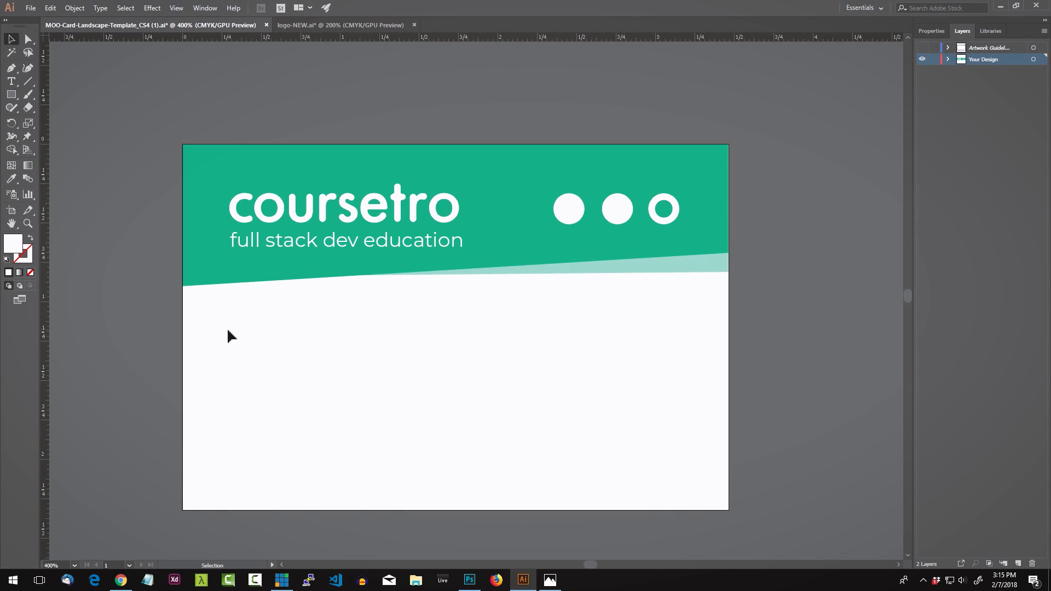
Step: Create a test text below the teal band, then delete the Lorem ipsum placeholder
{"action": "left_click", "coordinate": [11, 82]}
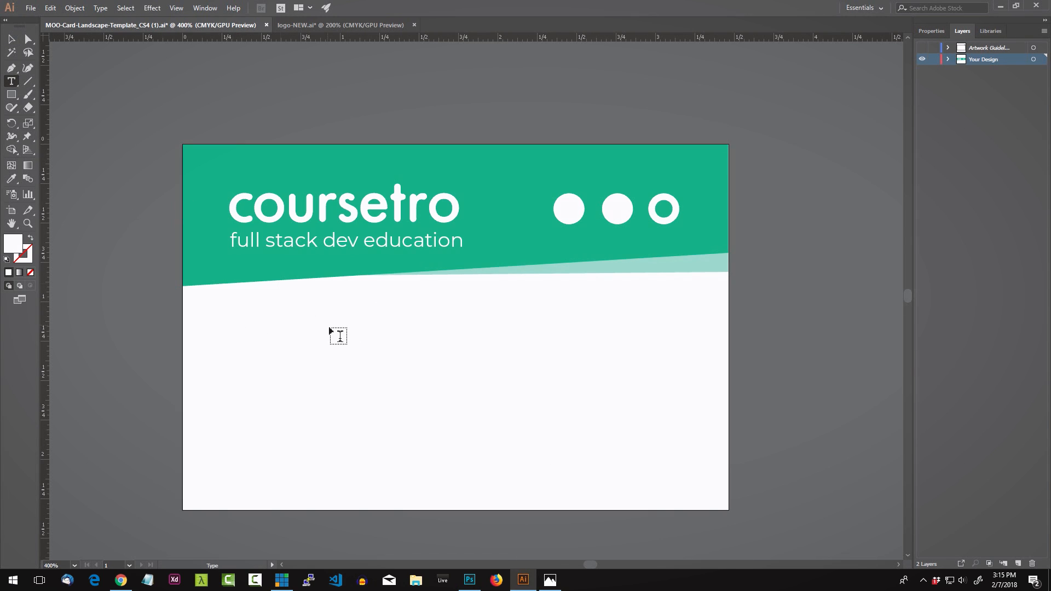
{"action": "left_click", "coordinate": [241, 324]}
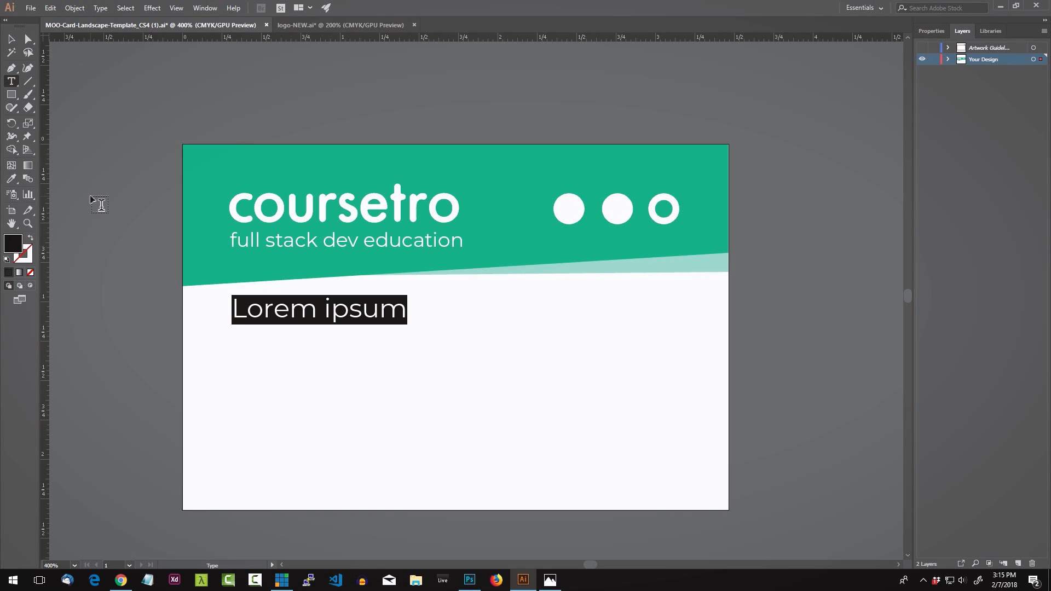
{"action": "left_click", "coordinate": [11, 39]}
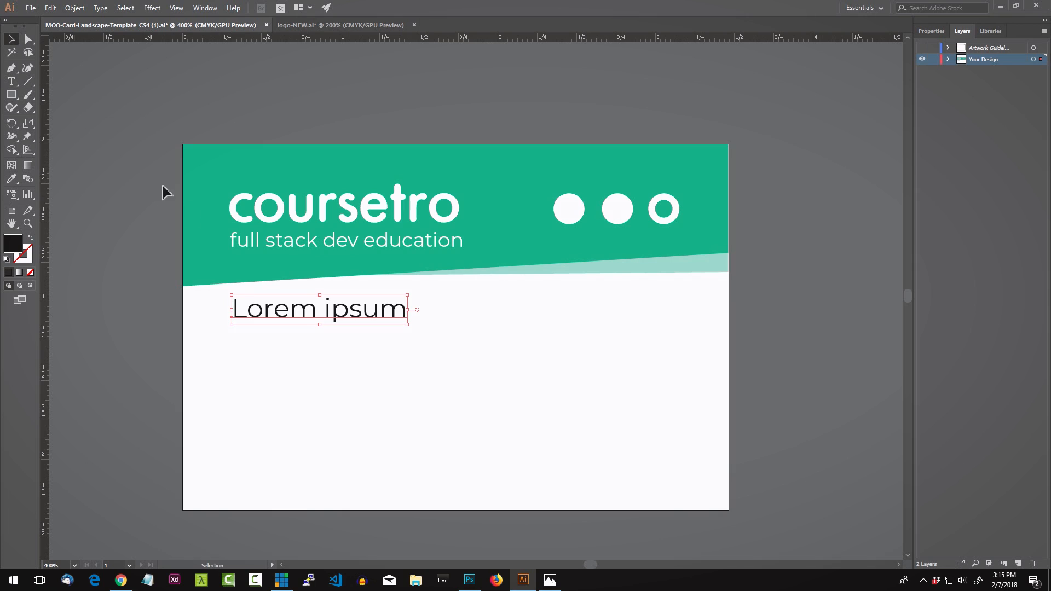
{"action": "key", "text": "Delete"}
Step: Duplicate the 'full stack dev education' tagline straight down into the white area
{"action": "left_click", "coordinate": [320, 243]}
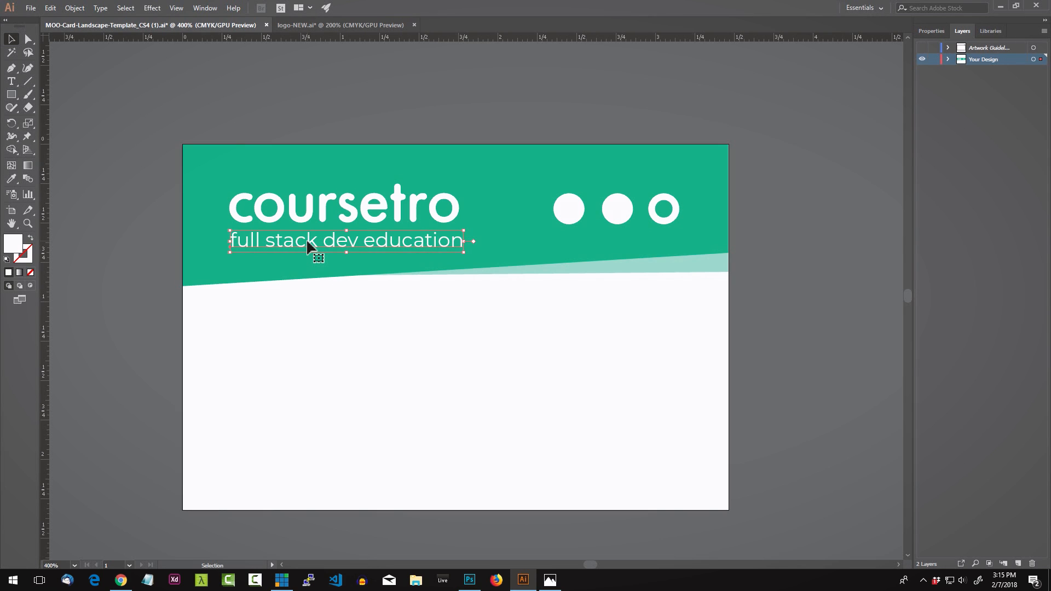
{"action": "left_click_drag", "start_coordinate": [307, 242], "coordinate": [293, 331]}
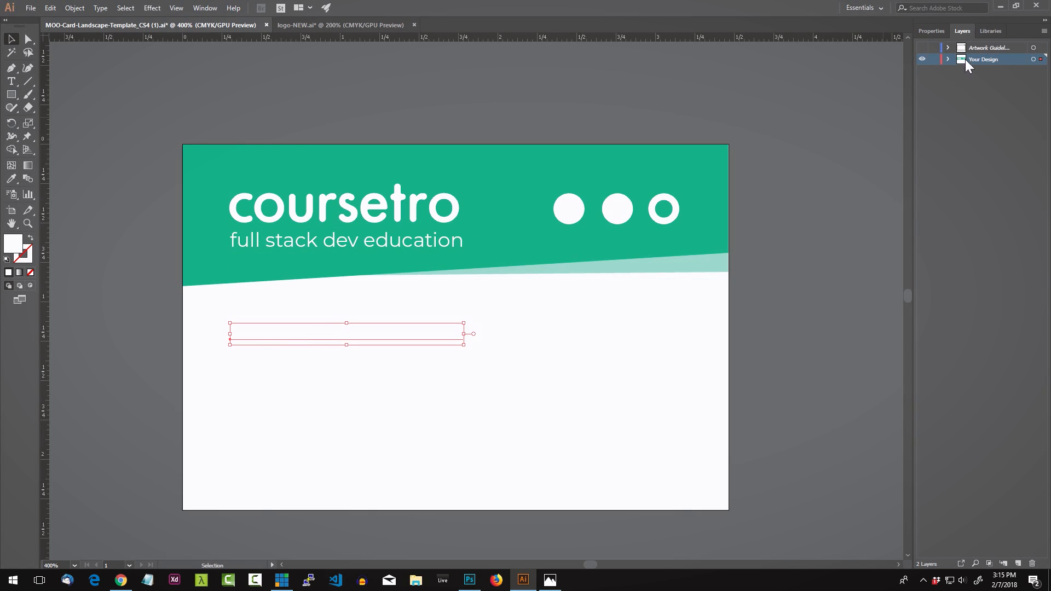
{"action": "left_click", "coordinate": [932, 31]}
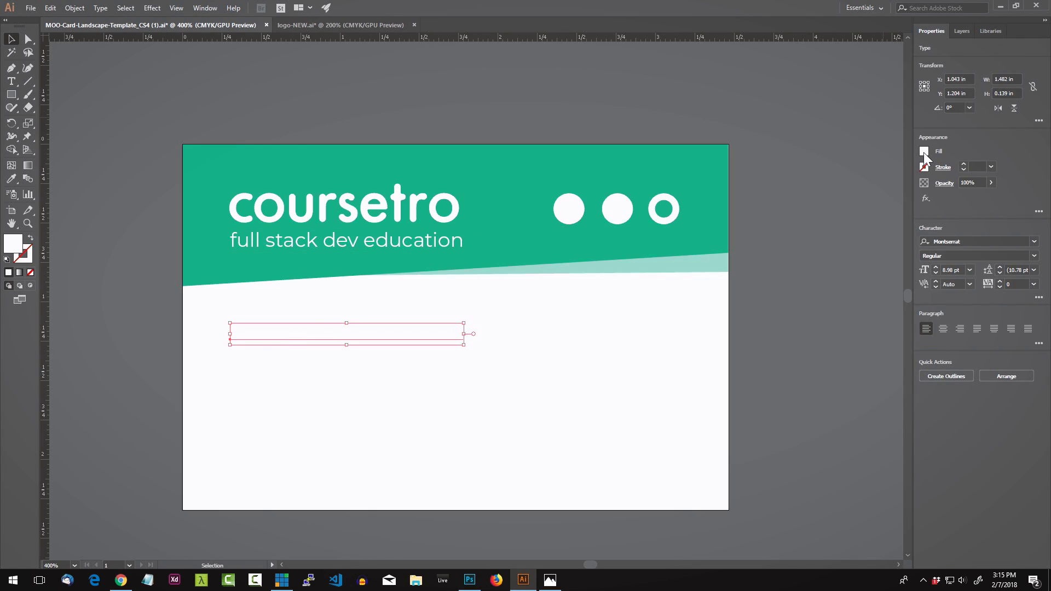
Step: Make the copied text's fill black
{"action": "left_click", "coordinate": [925, 153]}
{"action": "left_click", "coordinate": [828, 191]}
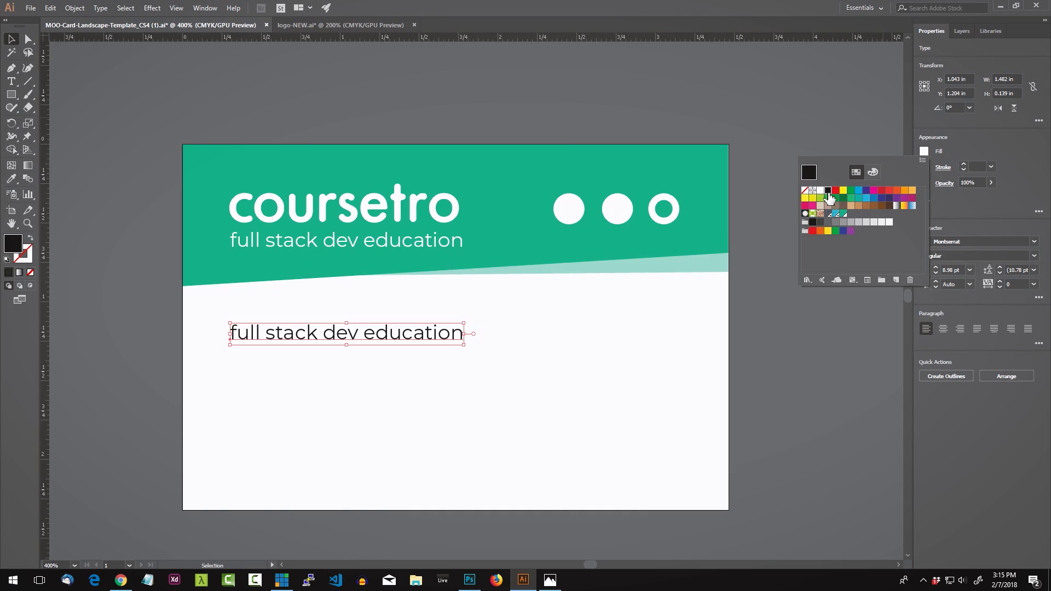
{"action": "left_click", "coordinate": [335, 373]}
{"action": "left_click", "coordinate": [340, 382]}
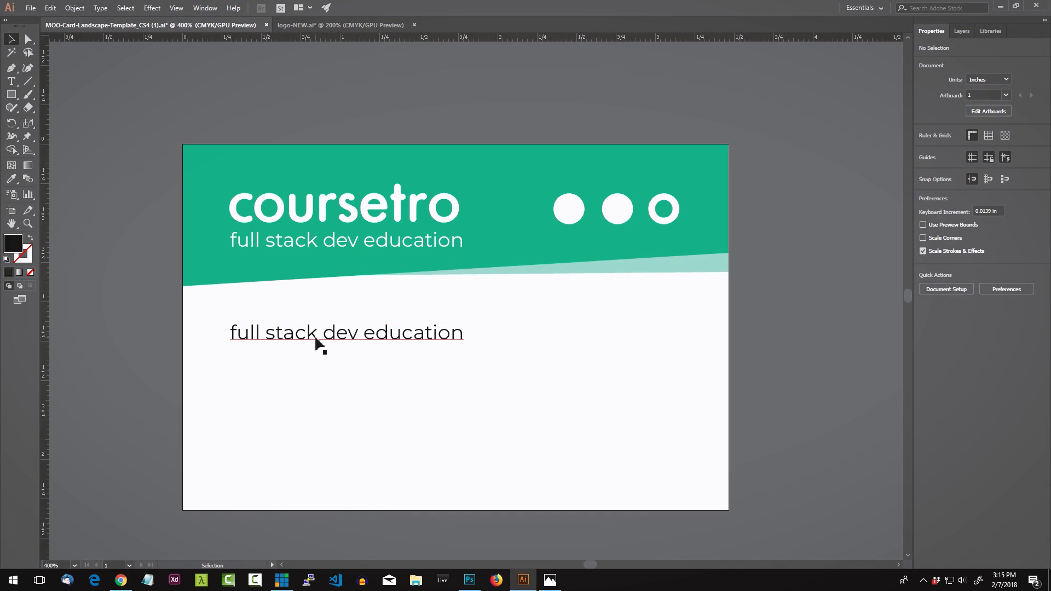
Step: Replace the copied text with the person's name and set it in Bold
{"action": "triple_click", "coordinate": [317, 341]}
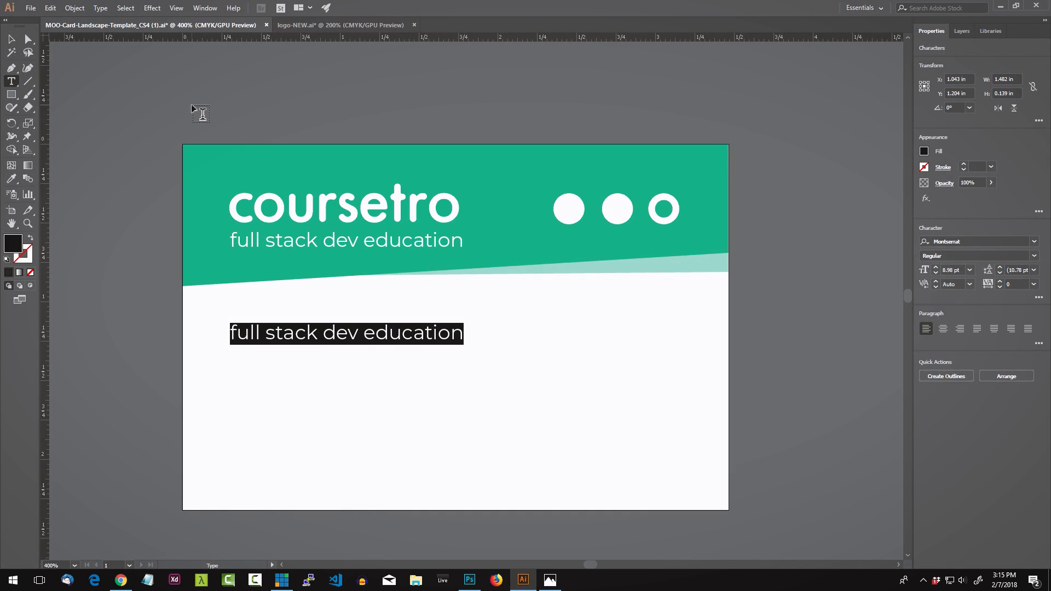
{"action": "type", "text": "Gary Simon"}
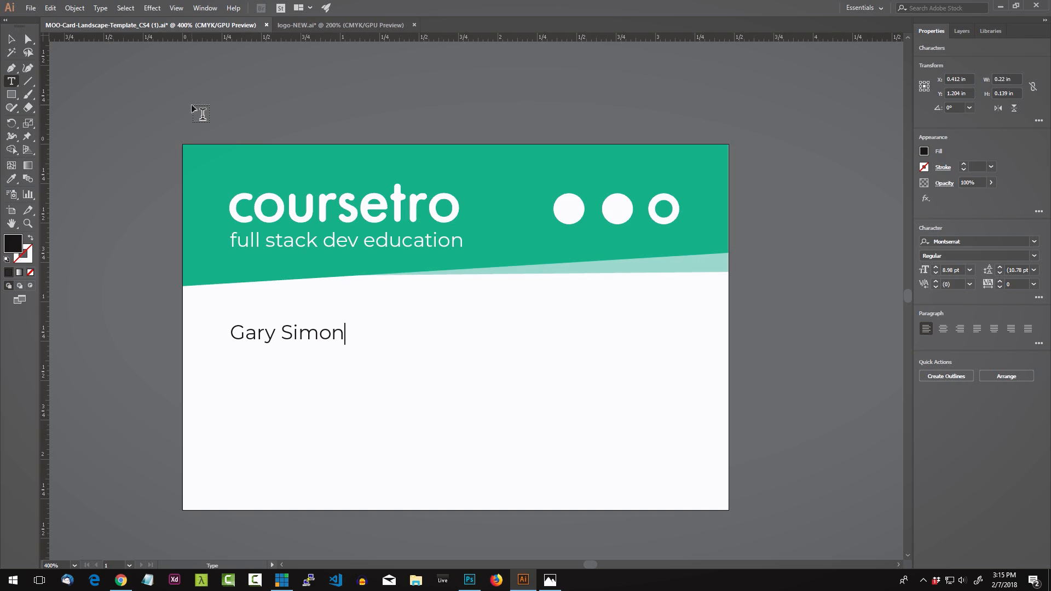
{"action": "left_click", "coordinate": [11, 40]}
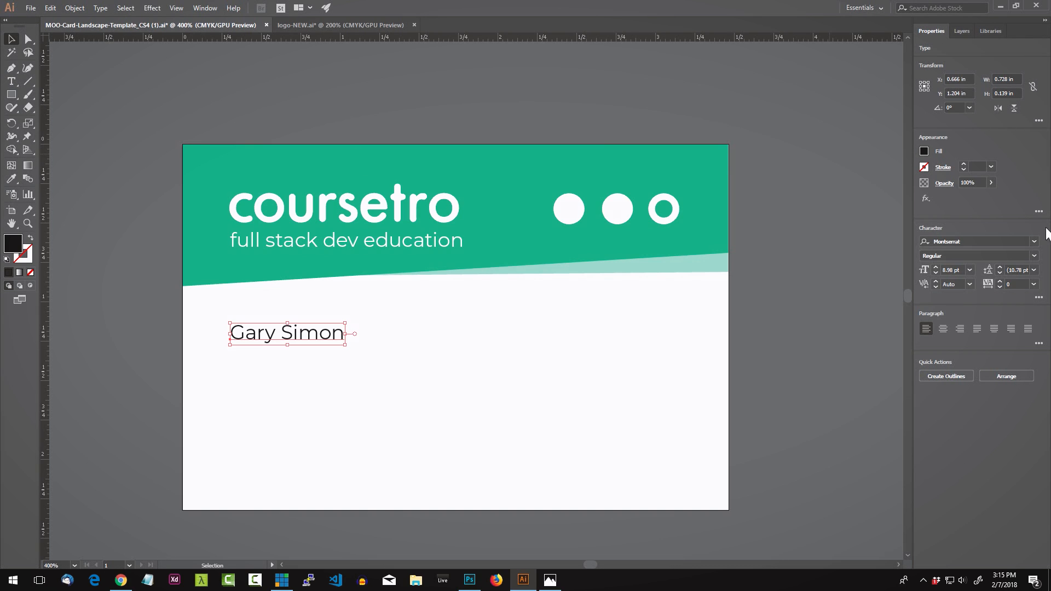
{"action": "left_click", "coordinate": [1034, 255]}
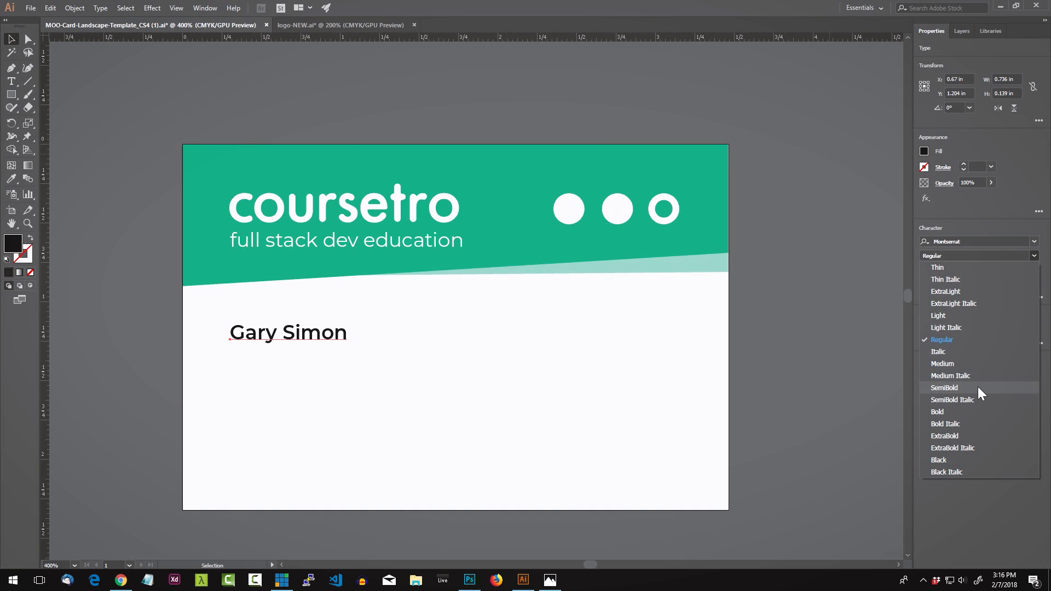
{"action": "left_click", "coordinate": [961, 411]}
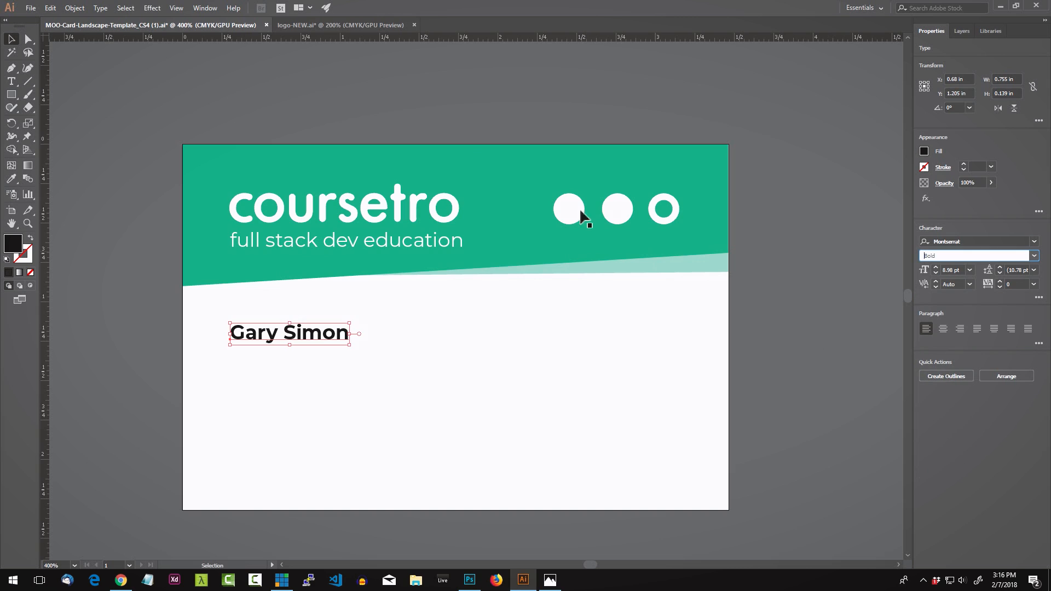
Step: Add a second line 'CEO OF COURSETRO.COM' below the name and tighten its letter spacing
{"action": "left_click", "coordinate": [292, 335]}
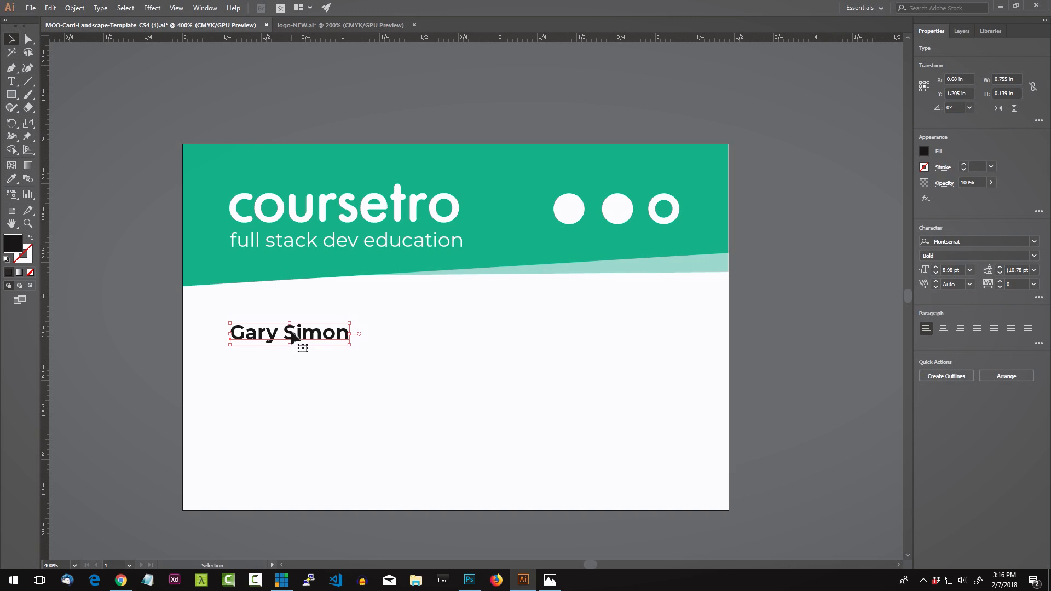
{"action": "double_click", "coordinate": [345, 336]}
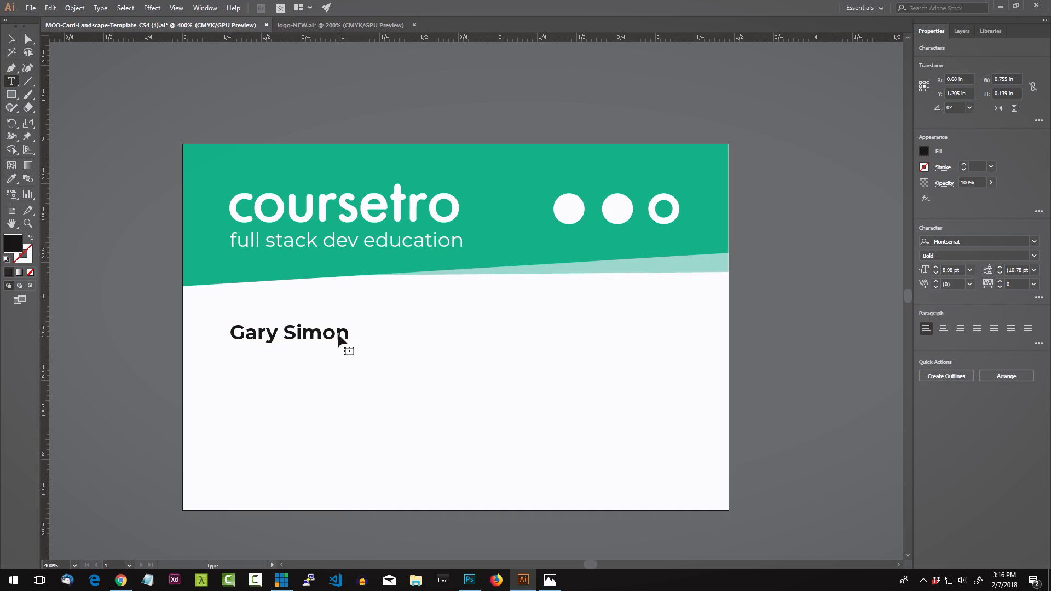
{"action": "key", "text": "ctrl+a"}
{"action": "key", "text": "Right"}
{"action": "key", "text": "Return"}
{"action": "type", "text": "CEO OF "}
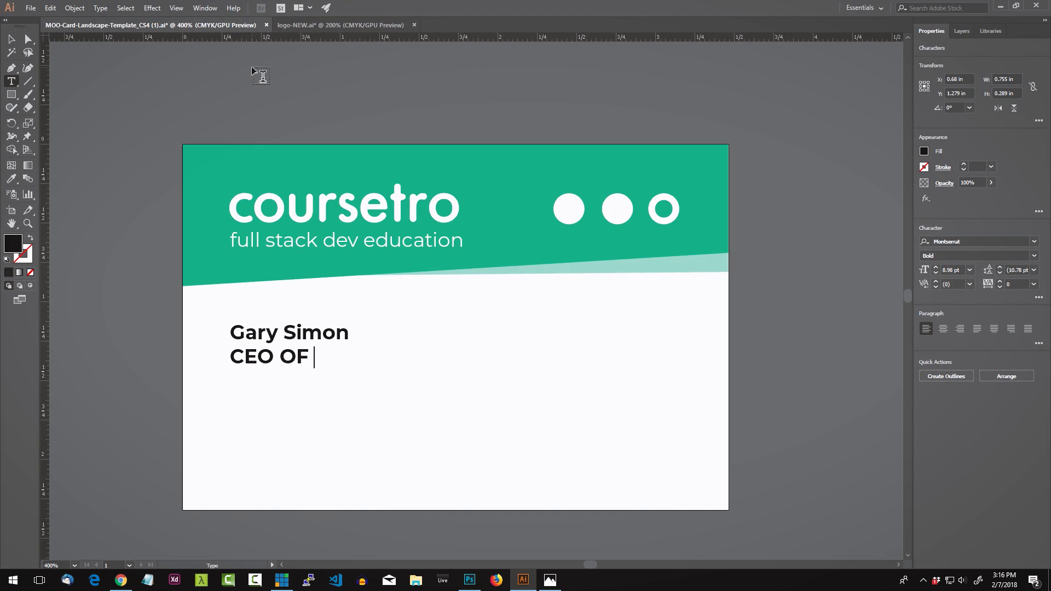
{"action": "type", "text": "COURSETRO.COM"}
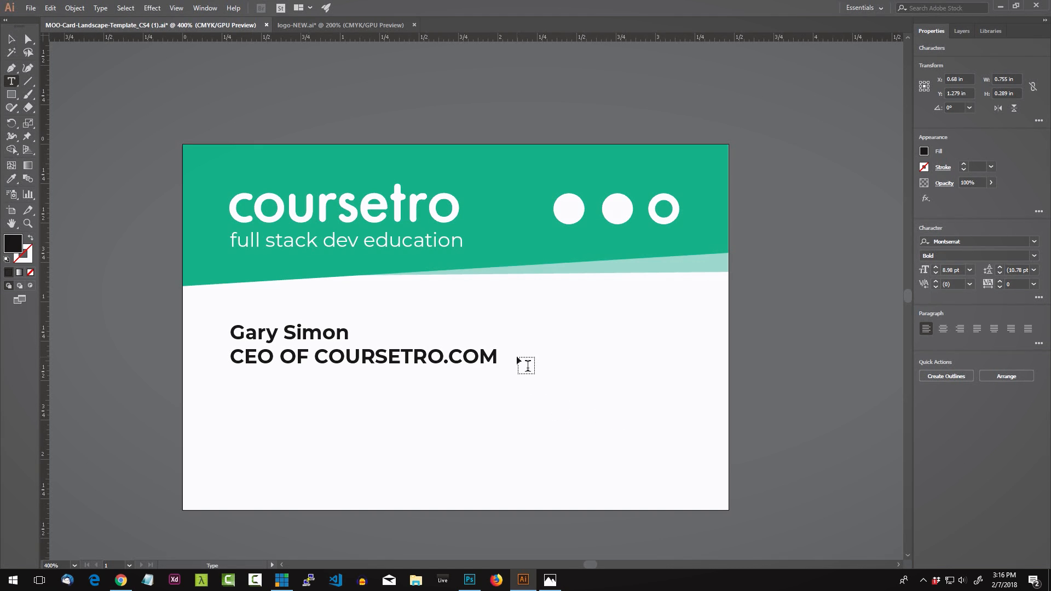
{"action": "left_click_drag", "start_coordinate": [525, 363], "coordinate": [141, 370]}
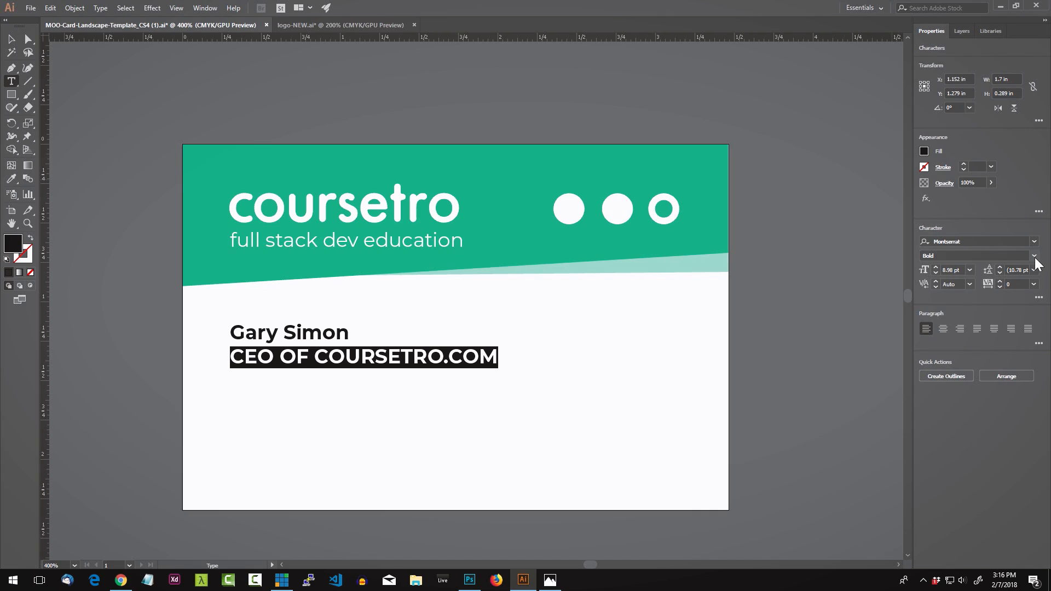
{"action": "left_click", "coordinate": [465, 356]}
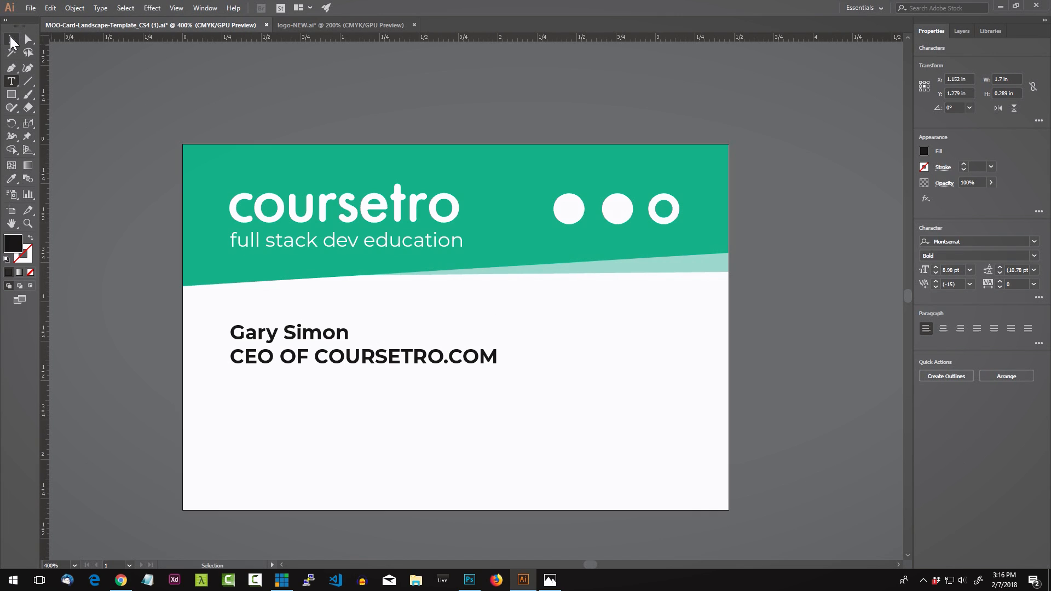
{"action": "left_click", "coordinate": [11, 38]}
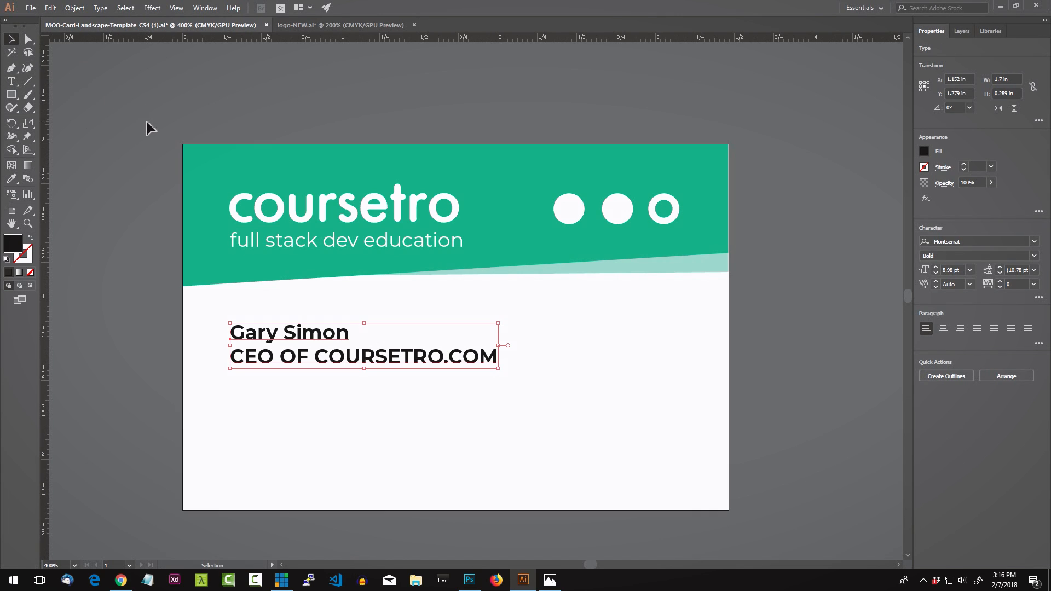
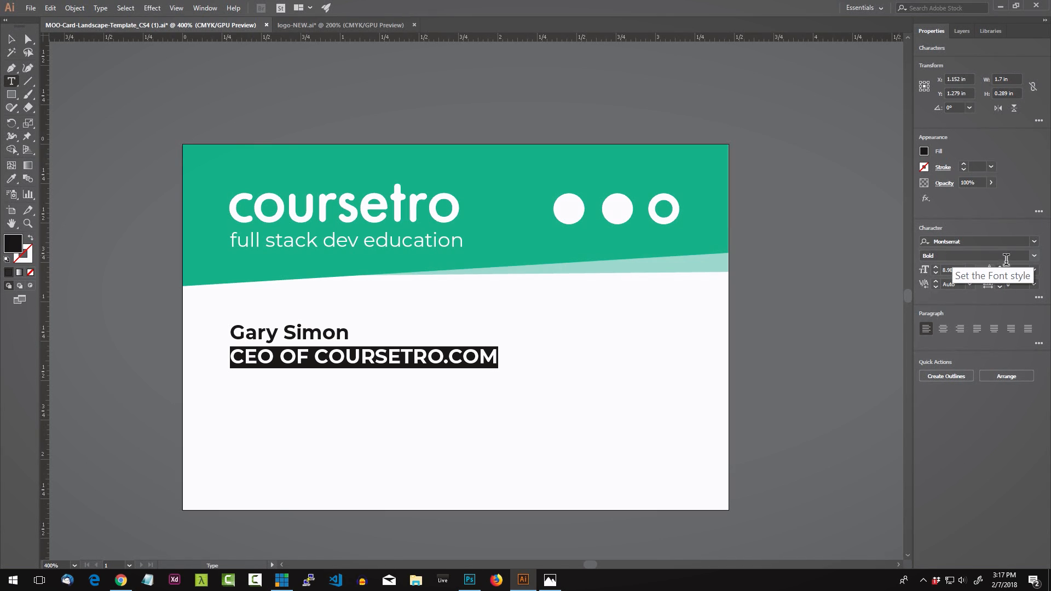
Step: Set the CEO OF COURSETRO.COM line to Regular weight, undoing the stray change on the name
{"action": "left_click", "coordinate": [1034, 256]}
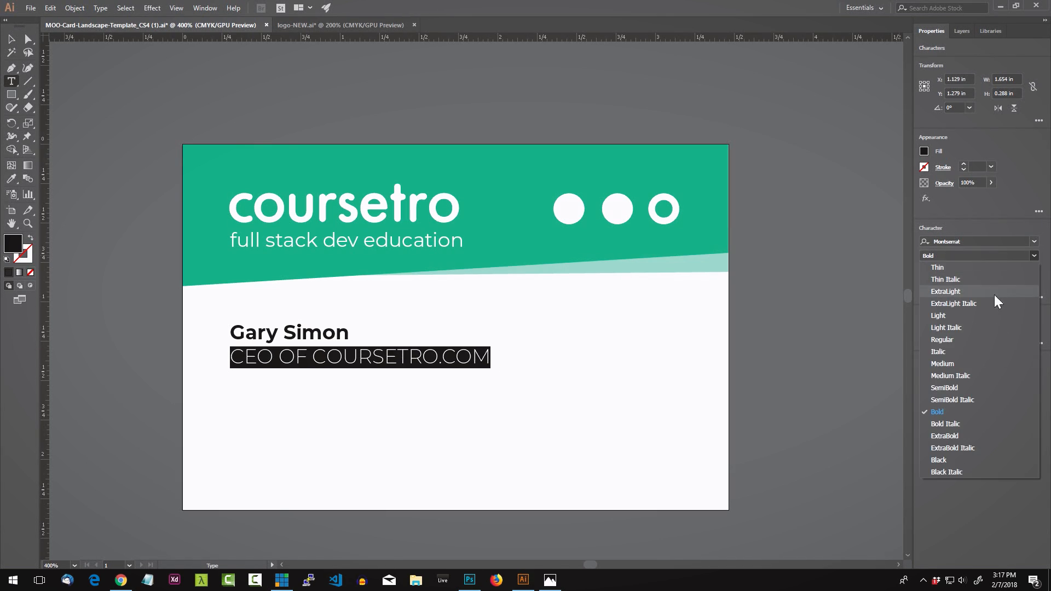
{"action": "left_click", "coordinate": [955, 340]}
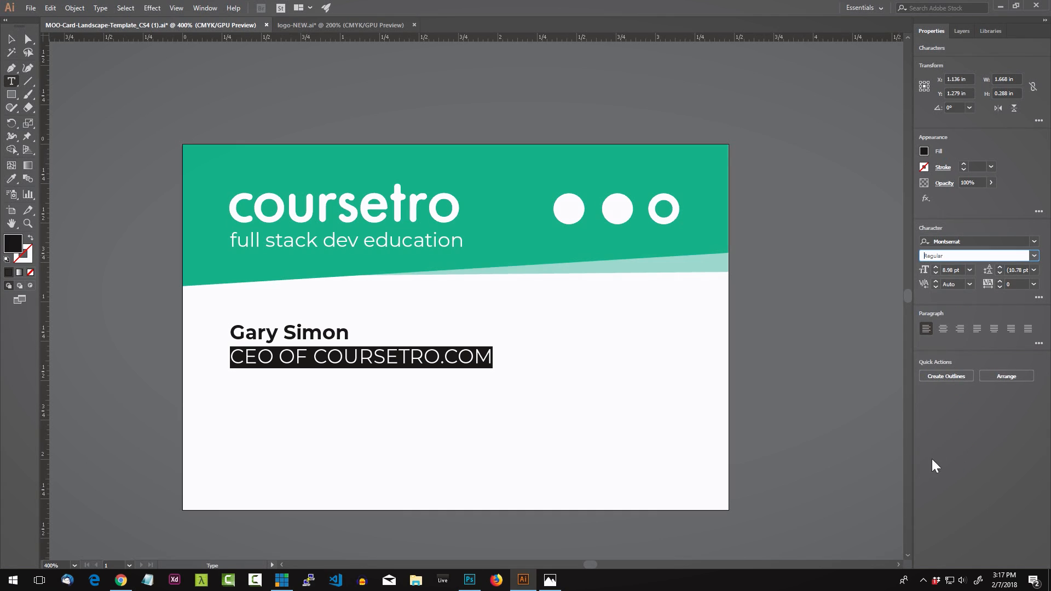
{"action": "left_click", "coordinate": [13, 41]}
{"action": "left_click", "coordinate": [78, 141]}
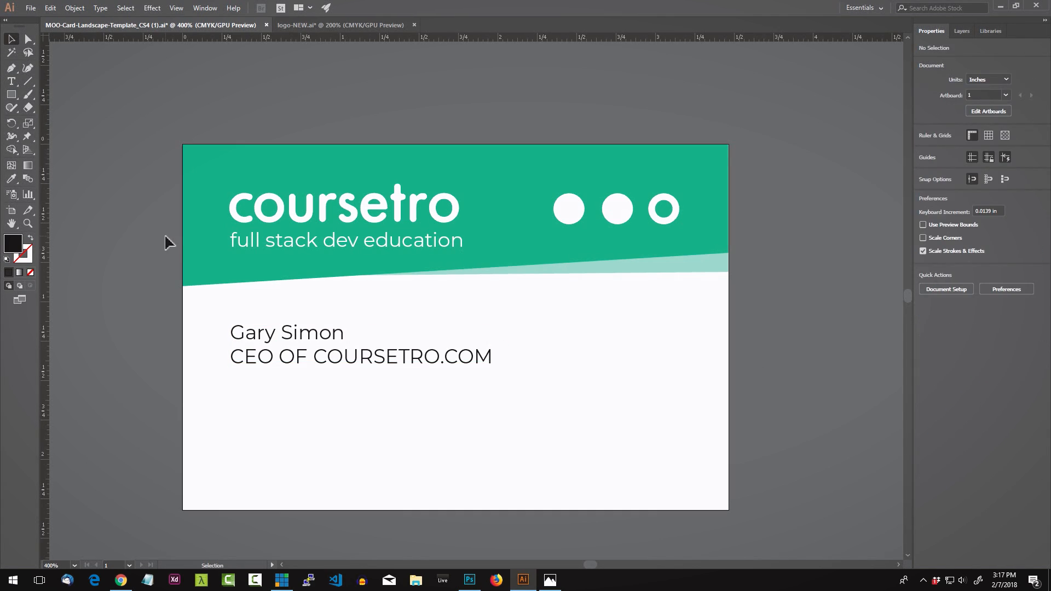
{"action": "key", "text": "ctrl+z"}
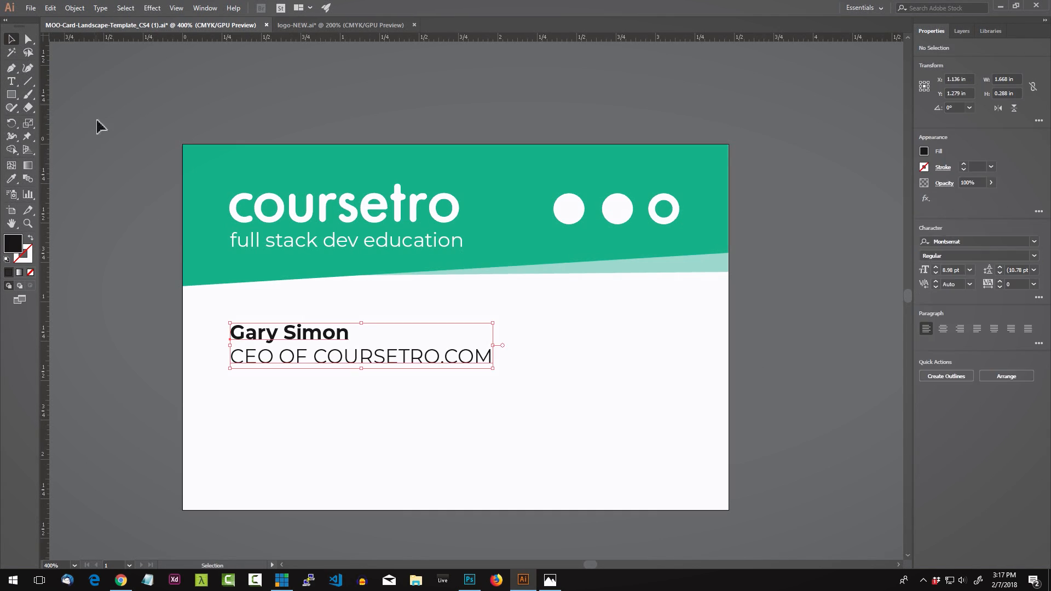
{"action": "left_click", "coordinate": [108, 146]}
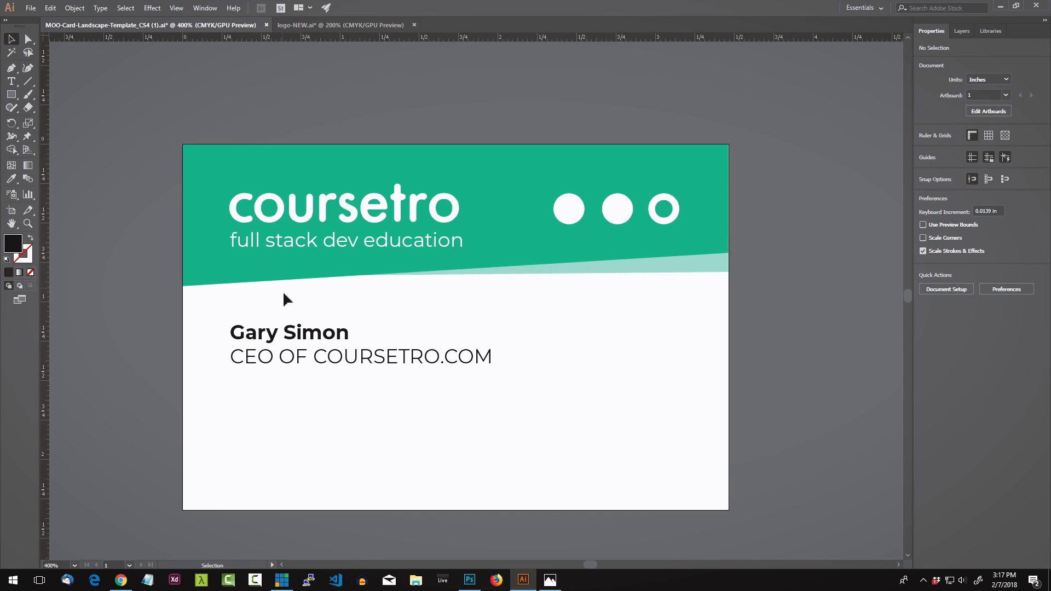
{"action": "left_click", "coordinate": [333, 364]}
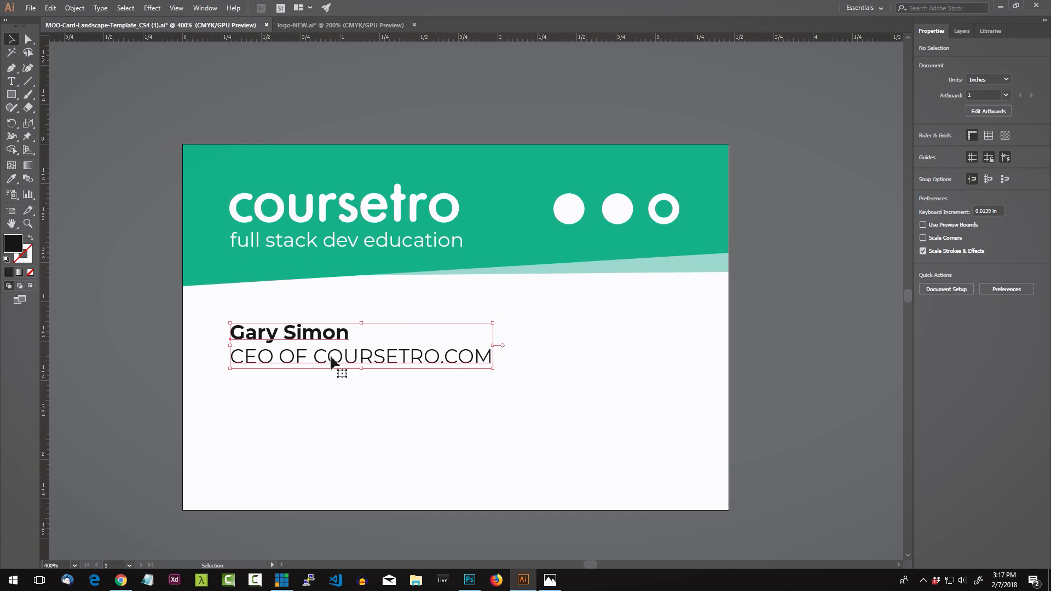
{"action": "left_click", "coordinate": [153, 357]}
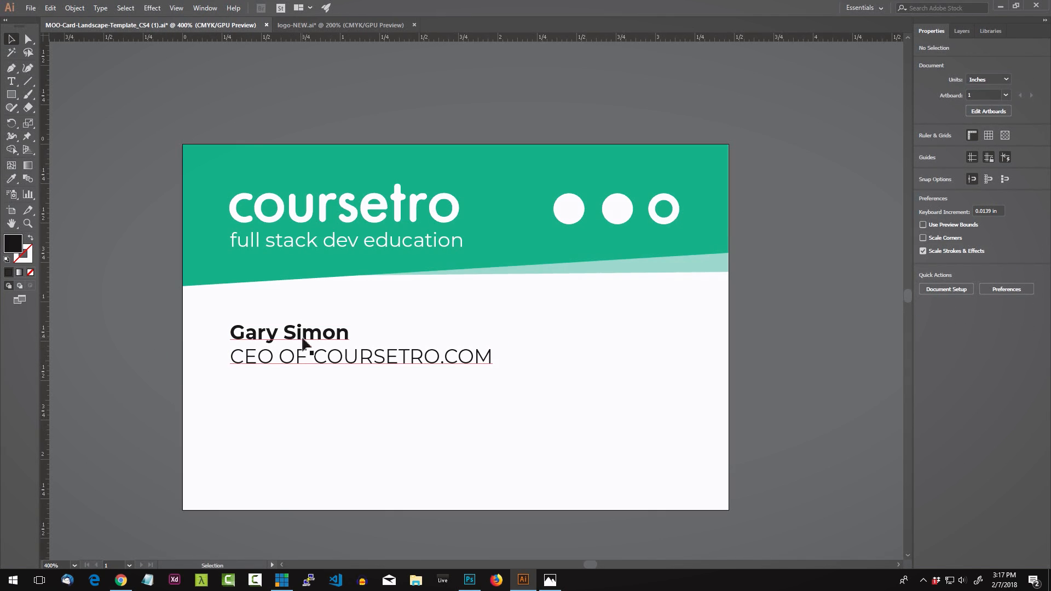
Step: Reduce the CEO OF COURSETRO.COM title line to 6 pt
{"action": "double_click", "coordinate": [479, 361]}
{"action": "key", "text": "ctrl+a"}
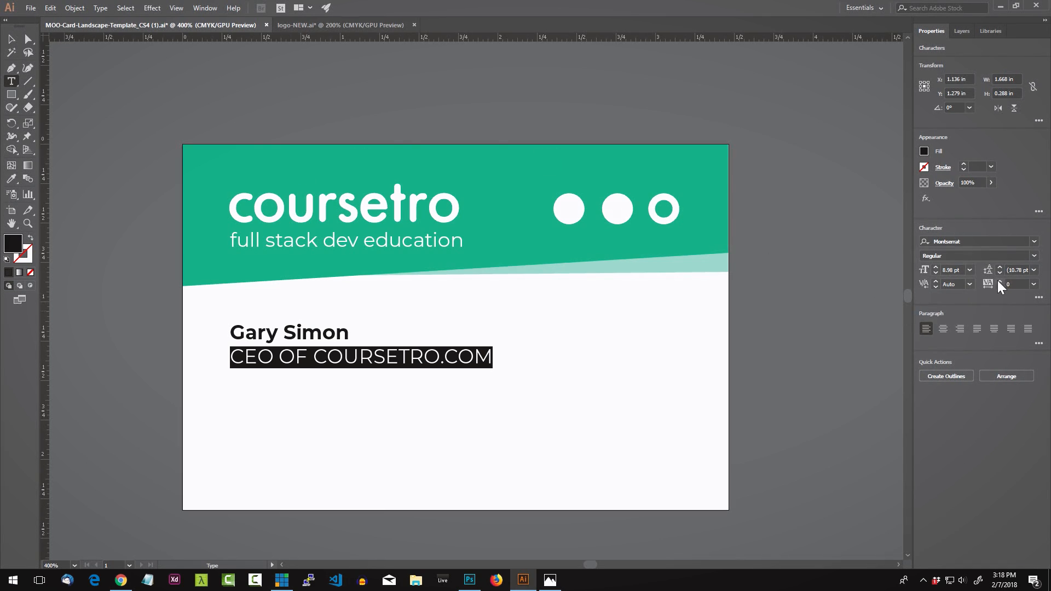
{"action": "left_click", "coordinate": [968, 271]}
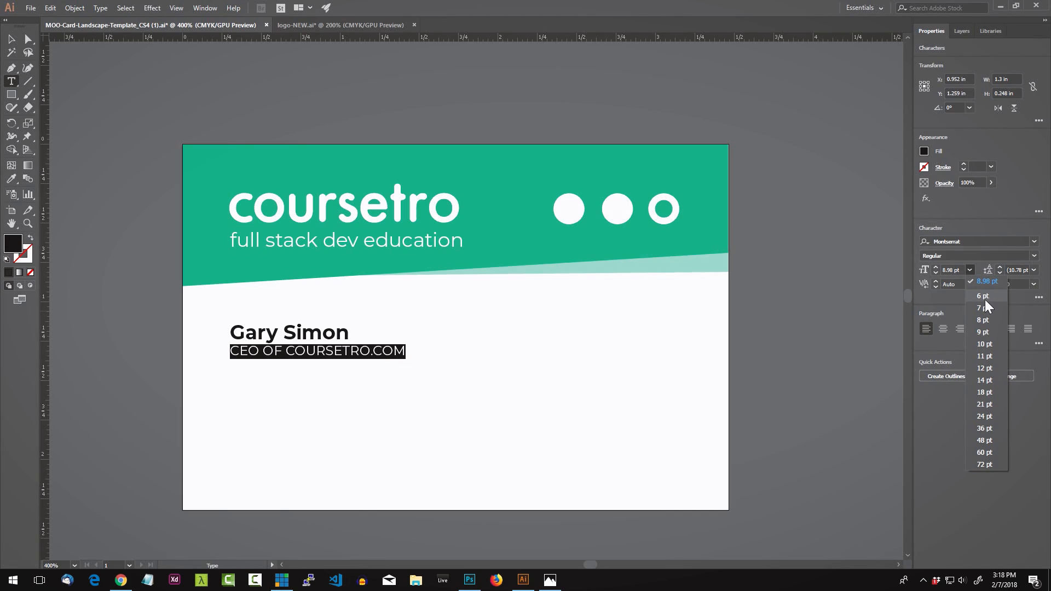
{"action": "key", "text": "Escape"}
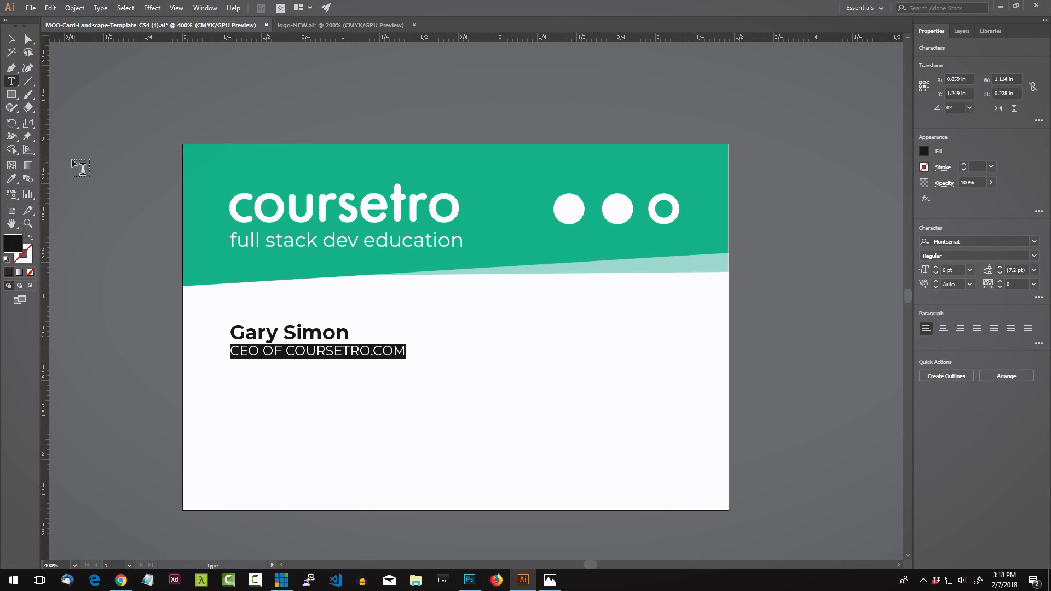
{"action": "left_click", "coordinate": [11, 39]}
{"action": "left_click", "coordinate": [141, 109]}
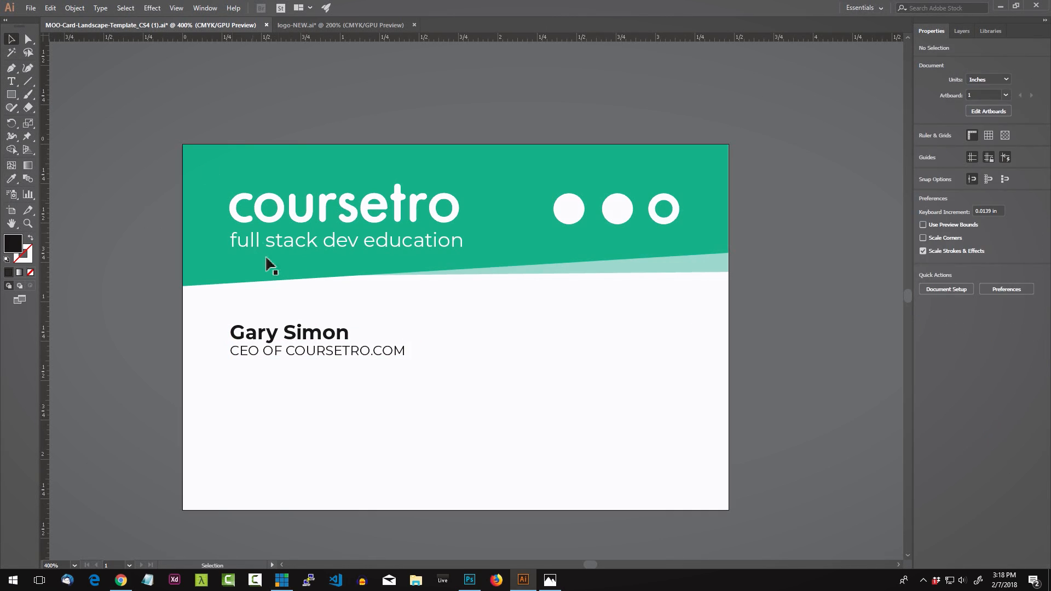
{"action": "left_click", "coordinate": [314, 357]}
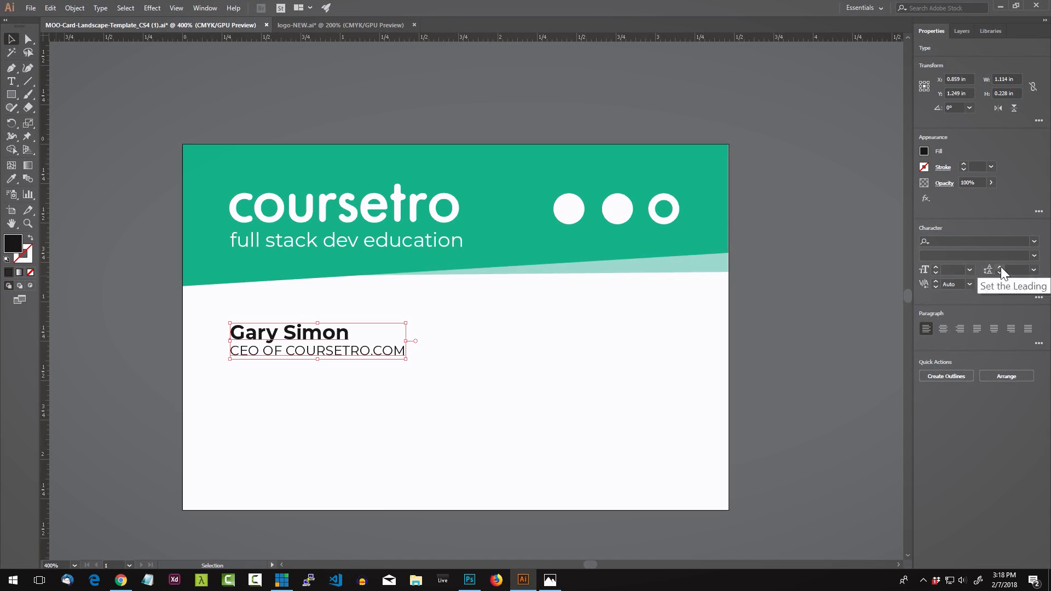
Step: Set the leading between the name and title lines to 9 pt
{"action": "left_click", "coordinate": [1001, 267]}
{"action": "left_click", "coordinate": [1001, 267]}
{"action": "left_click", "coordinate": [1001, 268]}
{"action": "left_click", "coordinate": [1001, 267]}
{"action": "left_click", "coordinate": [1000, 267]}
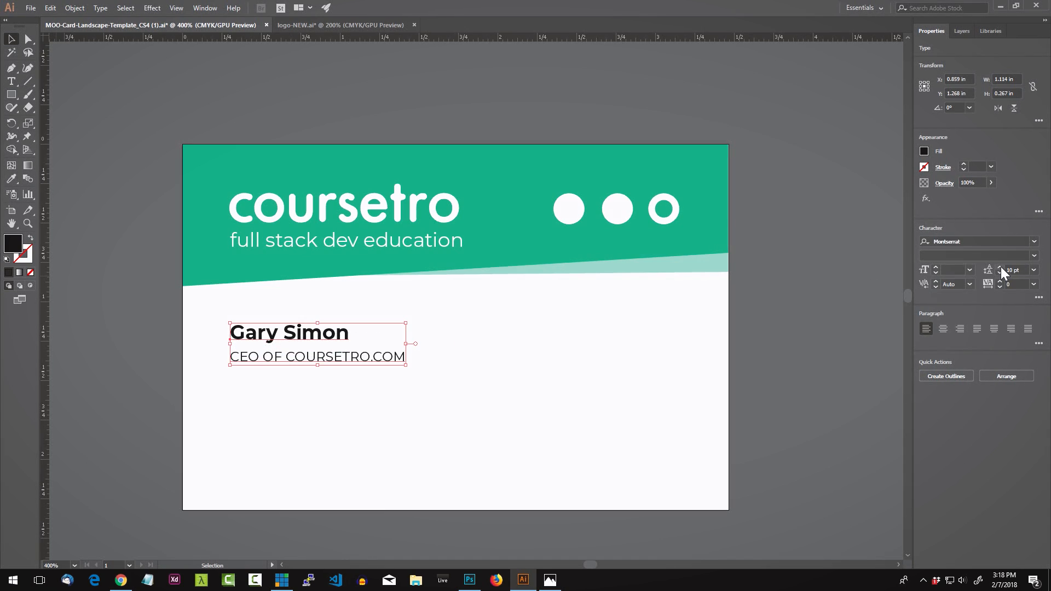
{"action": "left_click", "coordinate": [1001, 274]}
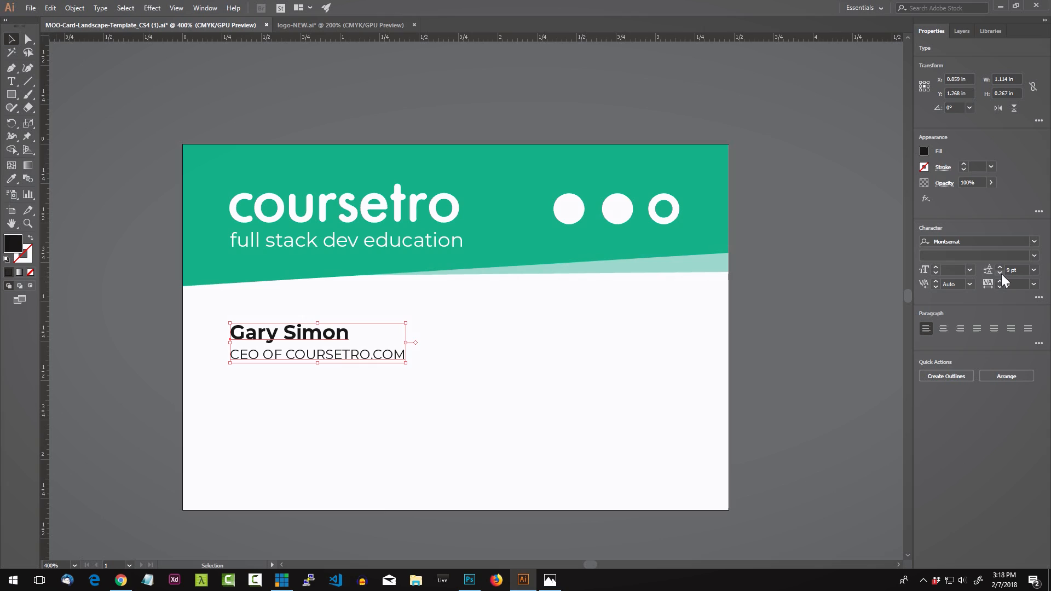
{"action": "left_click", "coordinate": [784, 248]}
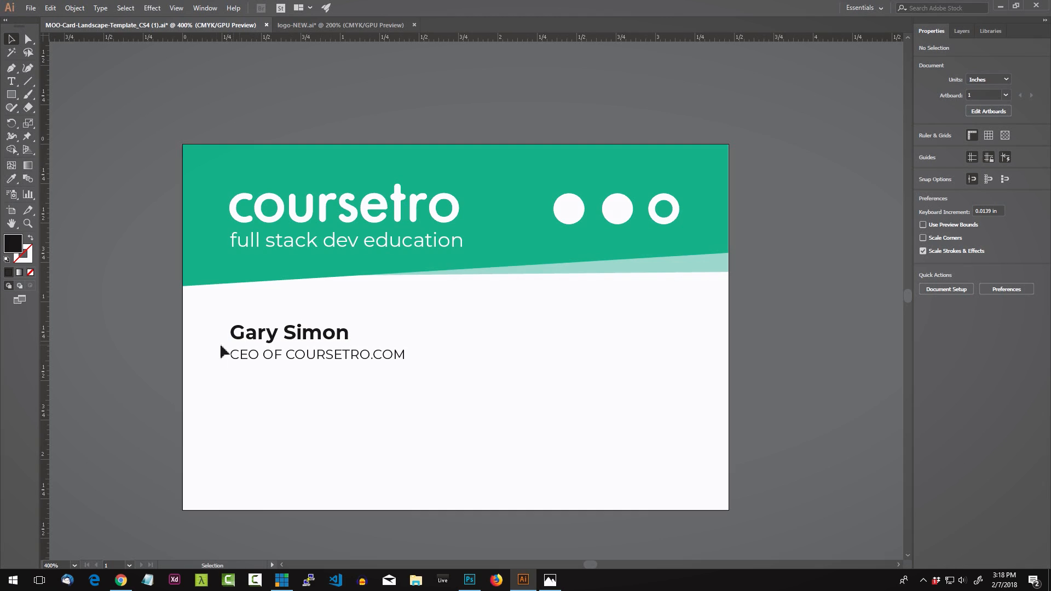
Step: Duplicate the name and title block to the right, right-align it, and align it with the third circle
{"action": "left_click", "coordinate": [310, 339]}
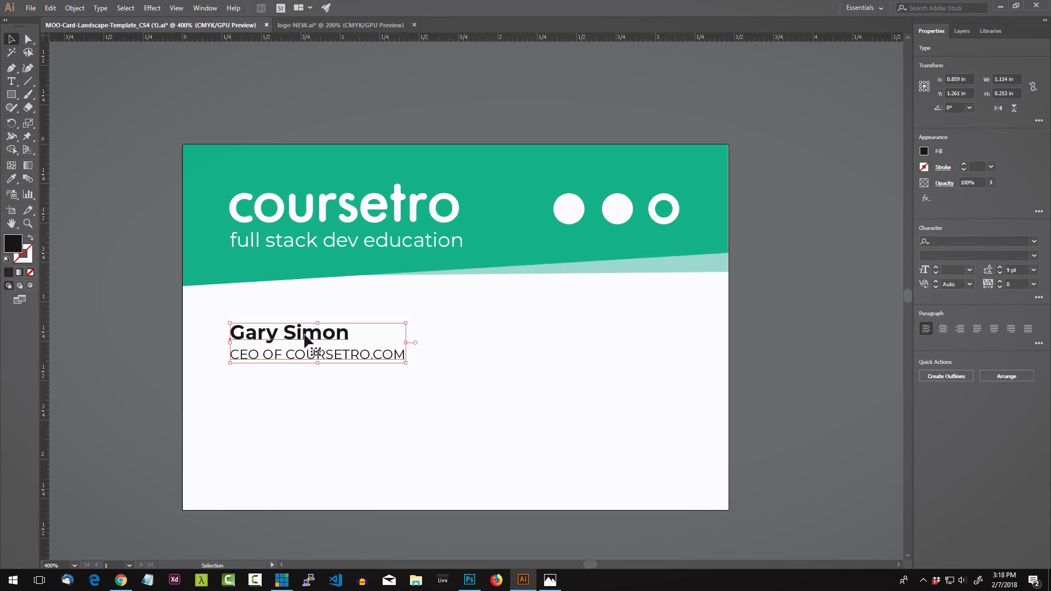
{"action": "left_click", "coordinate": [291, 305]}
{"action": "left_click", "coordinate": [301, 341]}
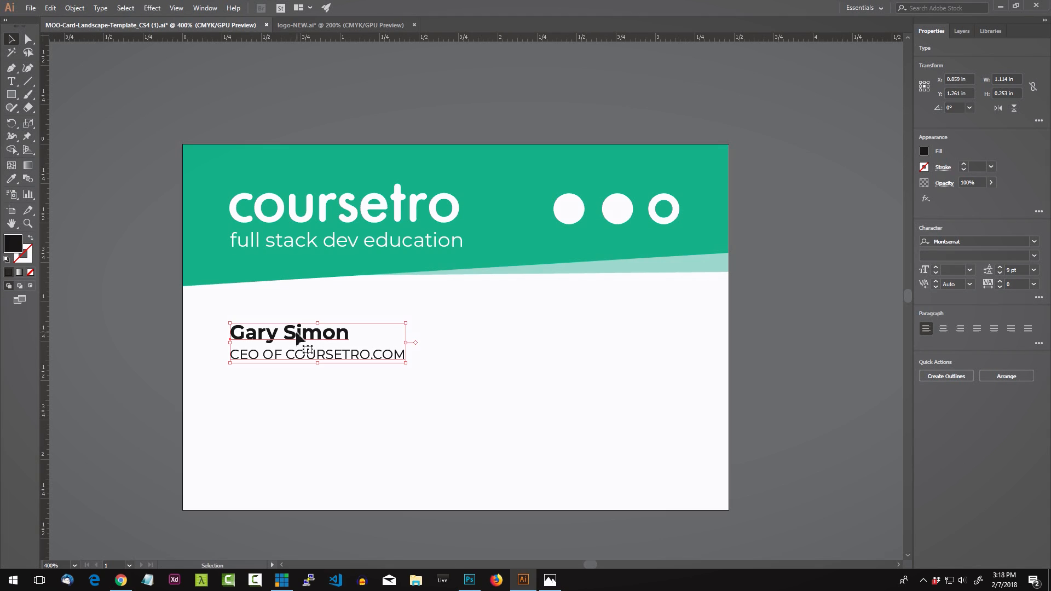
{"action": "left_click_drag", "start_coordinate": [296, 337], "coordinate": [568, 330]}
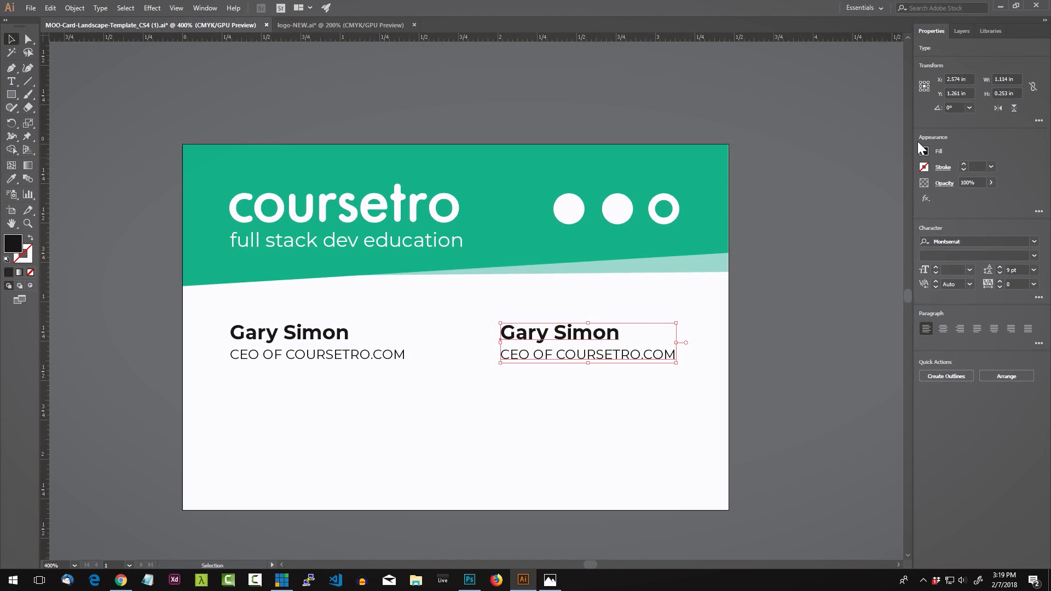
{"action": "left_click", "coordinate": [960, 328]}
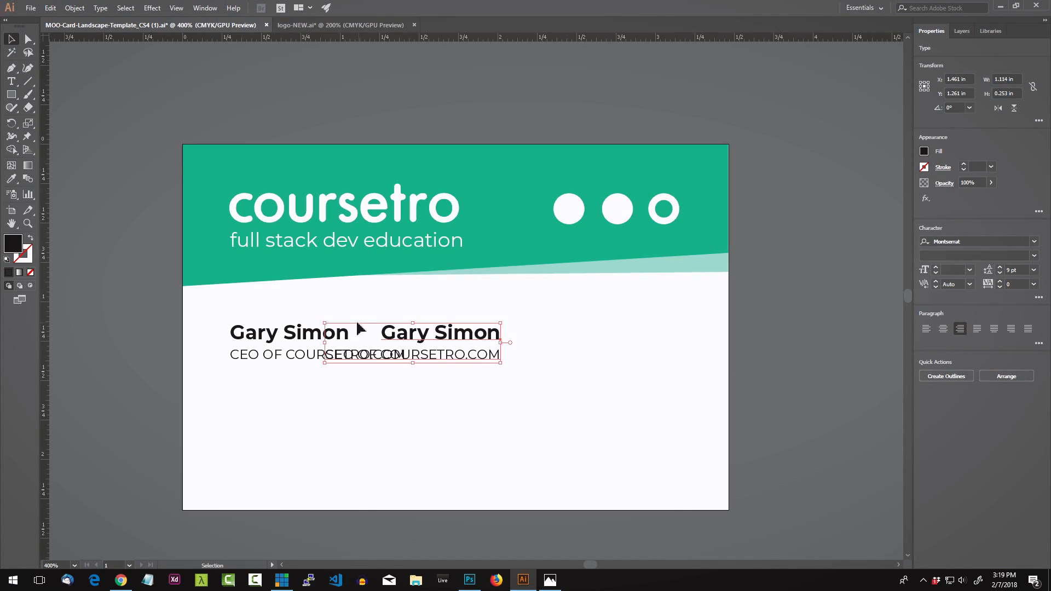
{"action": "left_click_drag", "start_coordinate": [466, 331], "coordinate": [638, 329]}
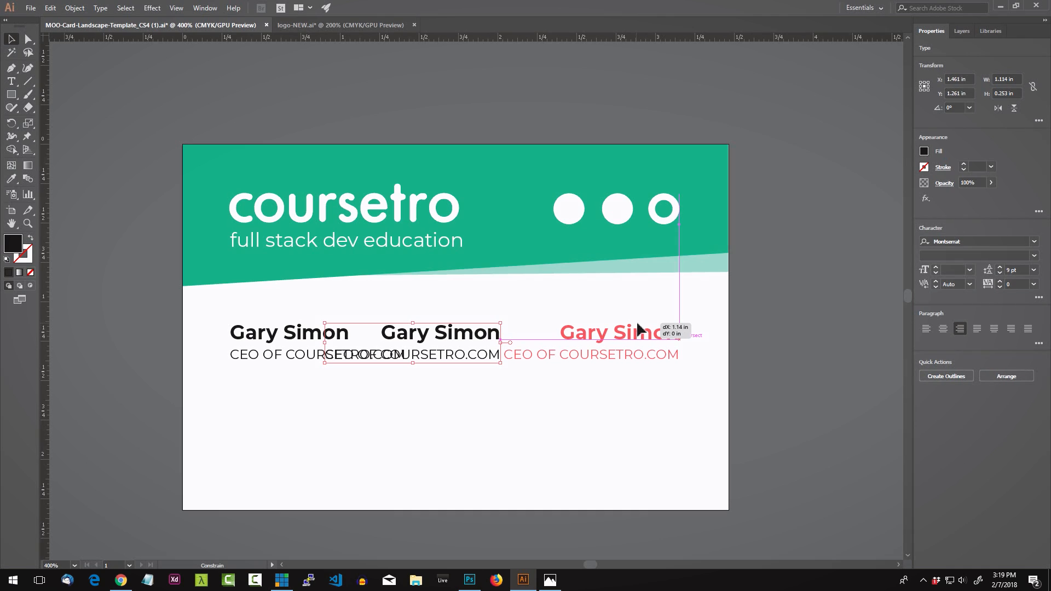
{"action": "left_click_drag", "start_coordinate": [638, 329], "coordinate": [639, 329]}
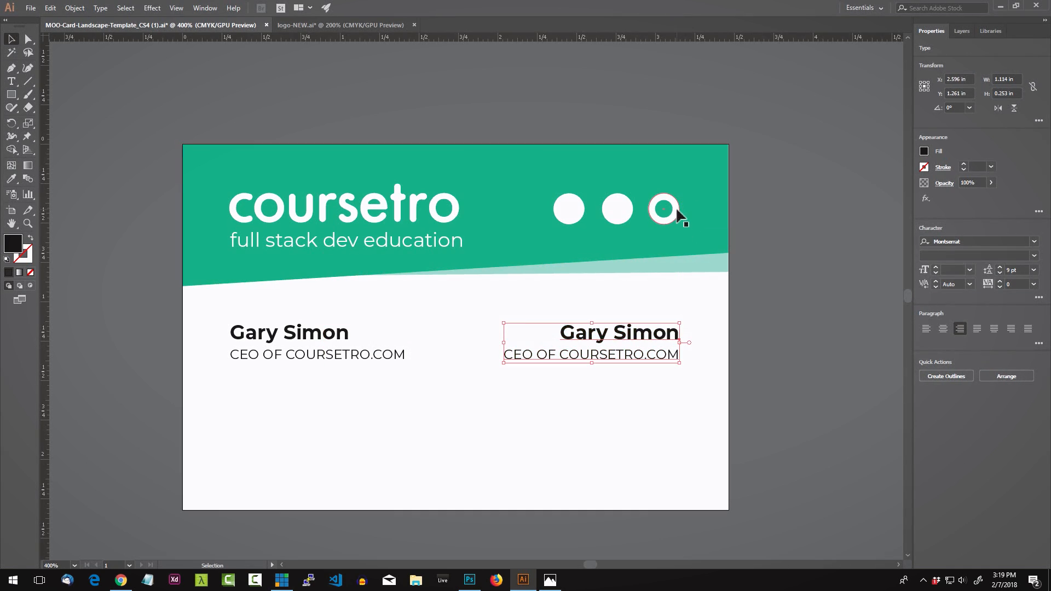
{"action": "left_click", "coordinate": [778, 243]}
{"action": "left_click", "coordinate": [617, 334]}
Step: Replace the right-hand copy's text with a contact e-mail address and phone number on two lines
{"action": "double_click", "coordinate": [583, 355]}
{"action": "triple_click", "coordinate": [569, 354]}
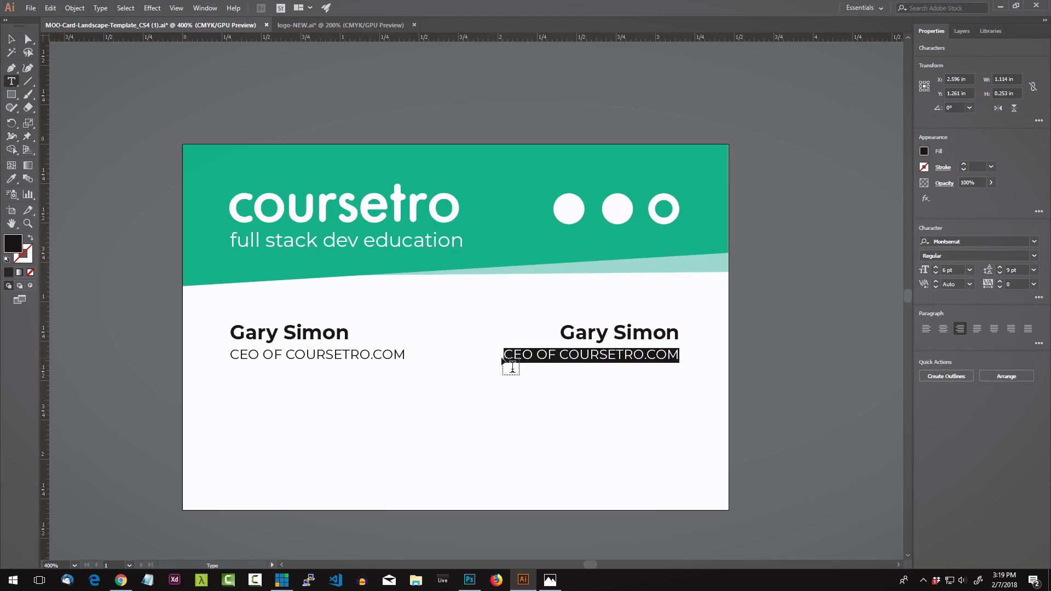
{"action": "left_click", "coordinate": [510, 363]}
{"action": "left_click", "coordinate": [508, 358]}
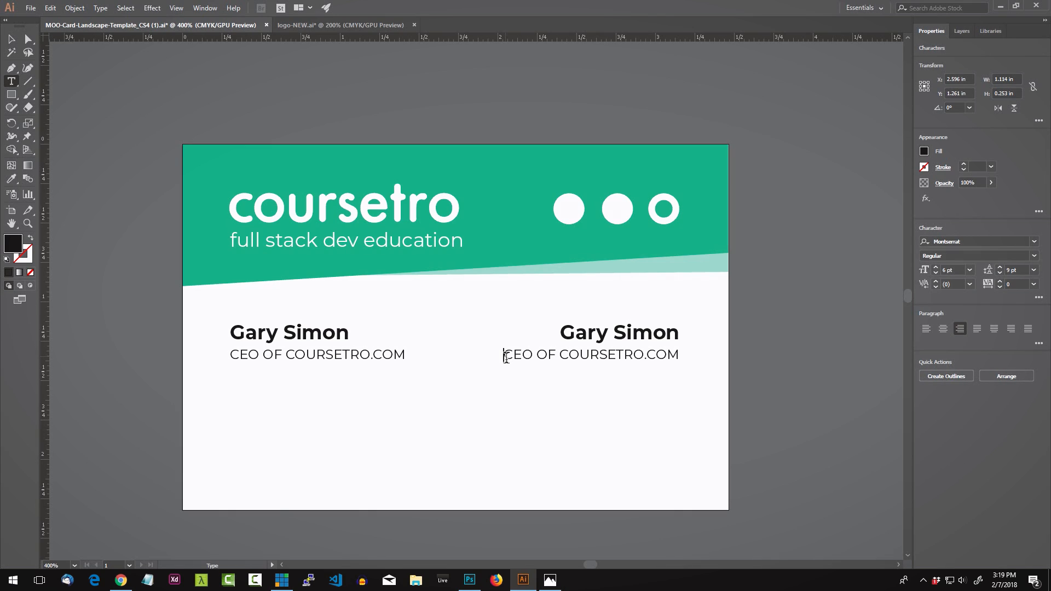
{"action": "key", "text": "BackSpace"}
{"action": "key", "text": "BackSpace"}
{"action": "key", "text": "BackSpace"}
{"action": "key", "text": "BackSpace"}
{"action": "key", "text": "BackSpace"}
{"action": "key", "text": "BackSpace"}
{"action": "key", "text": "BackSpace"}
{"action": "key", "text": "BackSpace"}
{"action": "key", "text": "BackSpace"}
{"action": "key", "text": "BackSpace"}
{"action": "key", "text": "BackSpace"}
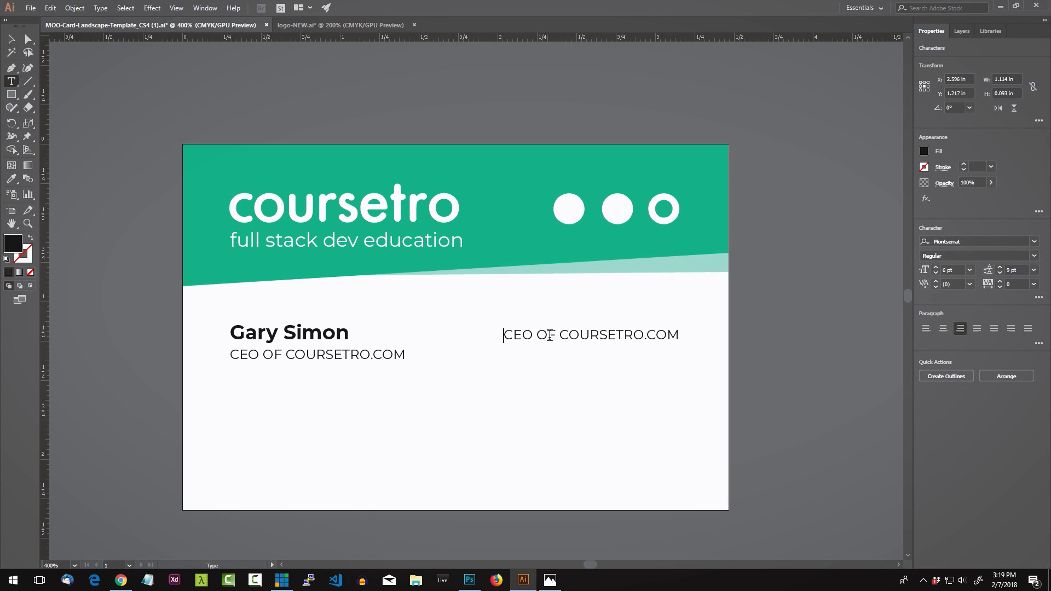
{"action": "triple_click", "coordinate": [550, 336]}
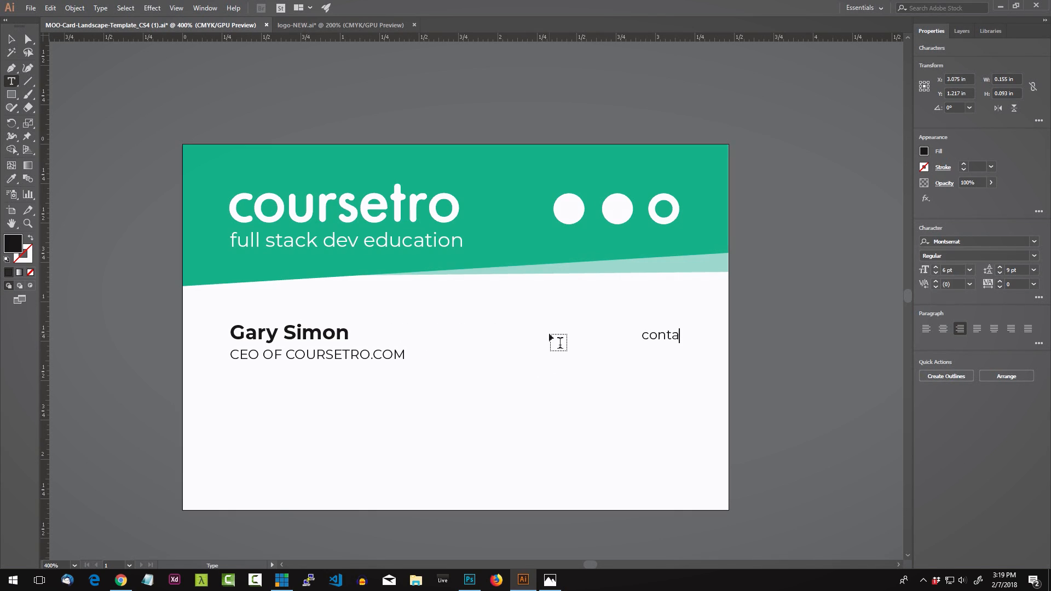
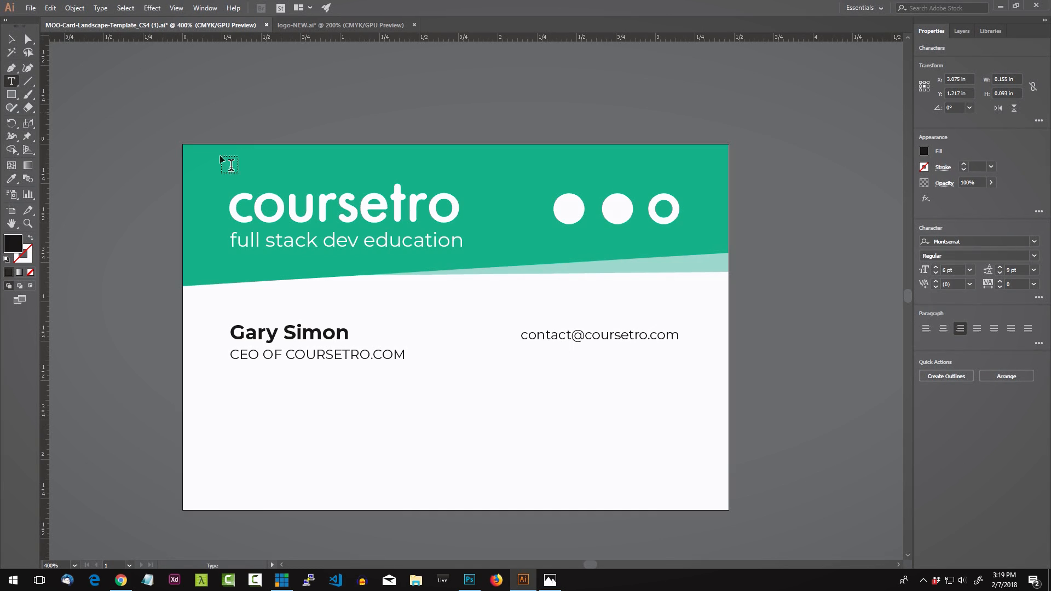
{"action": "key", "text": "Return"}
{"action": "type", "text": "1-800-555-5555"}
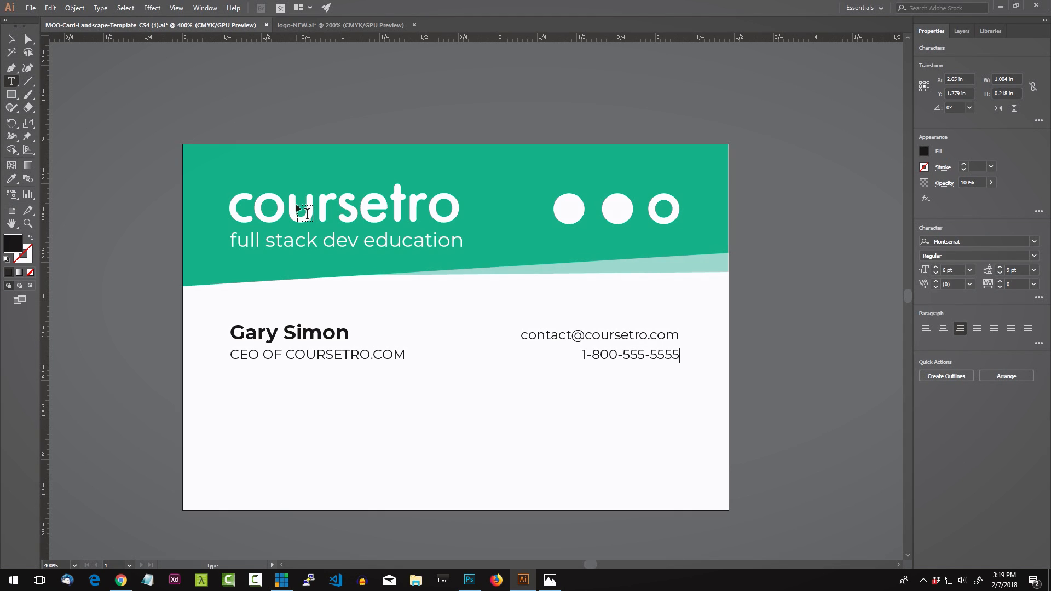
{"action": "left_click", "coordinate": [11, 39]}
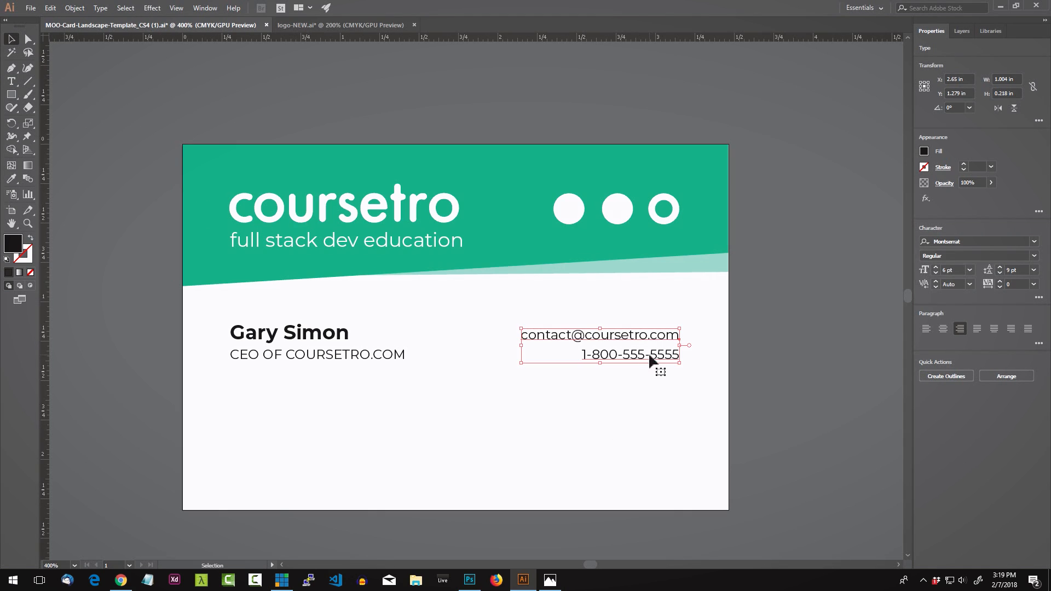
Step: Duplicate the contact block directly below the original
{"action": "left_click", "coordinate": [793, 344]}
{"action": "left_click_drag", "start_coordinate": [656, 355], "coordinate": [836, 356]}
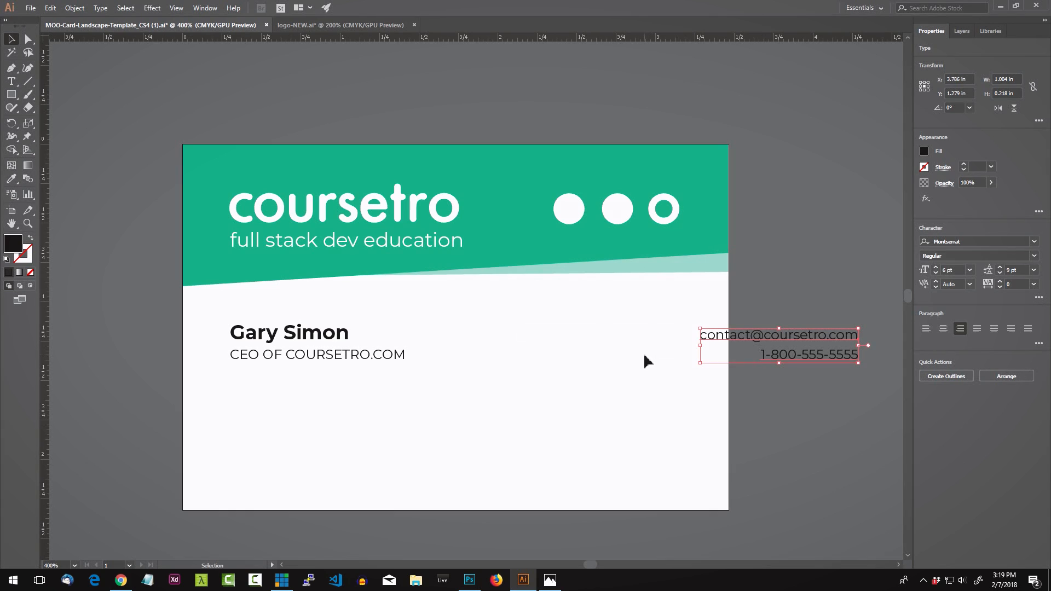
{"action": "key", "text": "ctrl+z"}
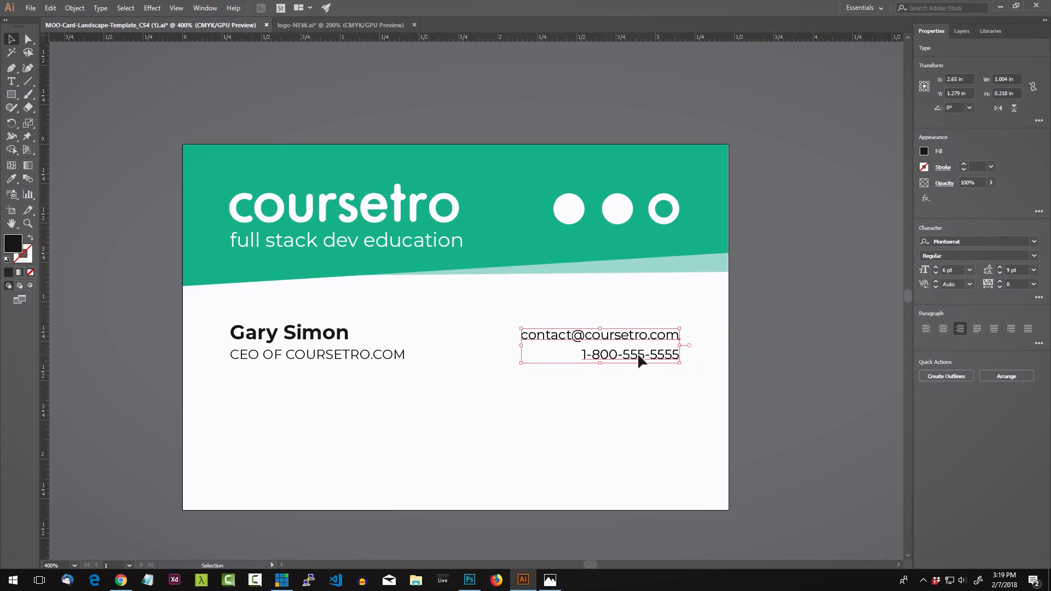
{"action": "left_click_drag", "start_coordinate": [638, 356], "coordinate": [650, 410]}
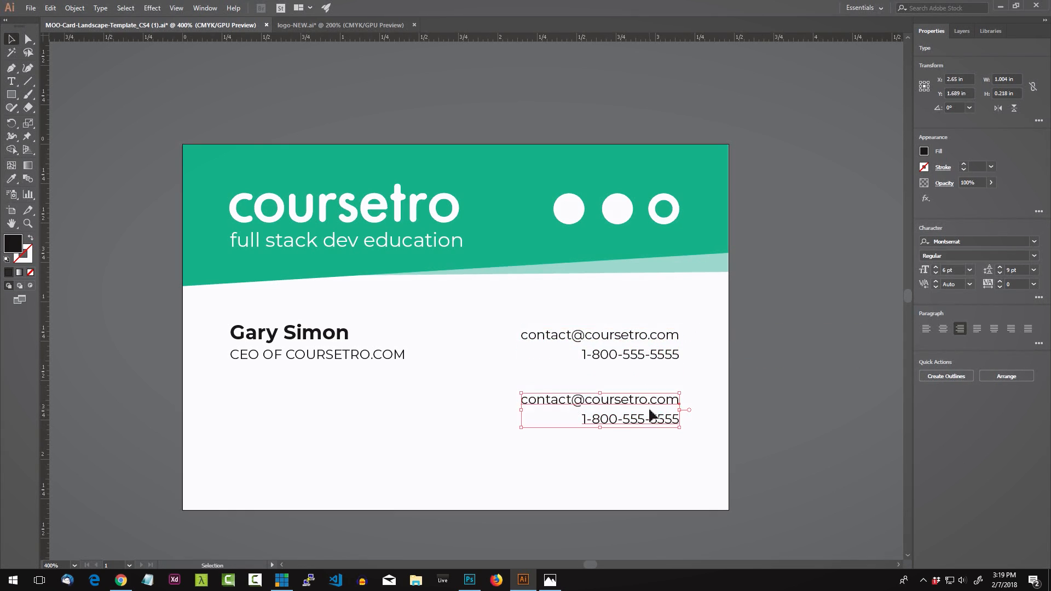
Step: Replace the lower copy's text with a three-line street address, city and zip, and country
{"action": "triple_click", "coordinate": [653, 420]}
{"action": "key", "text": "ctrl+a"}
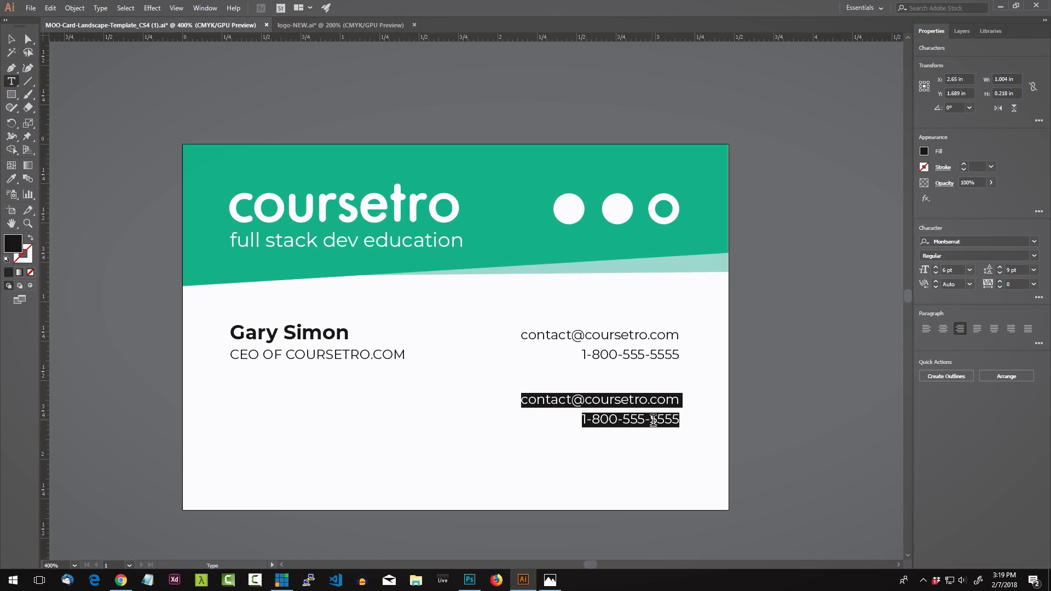
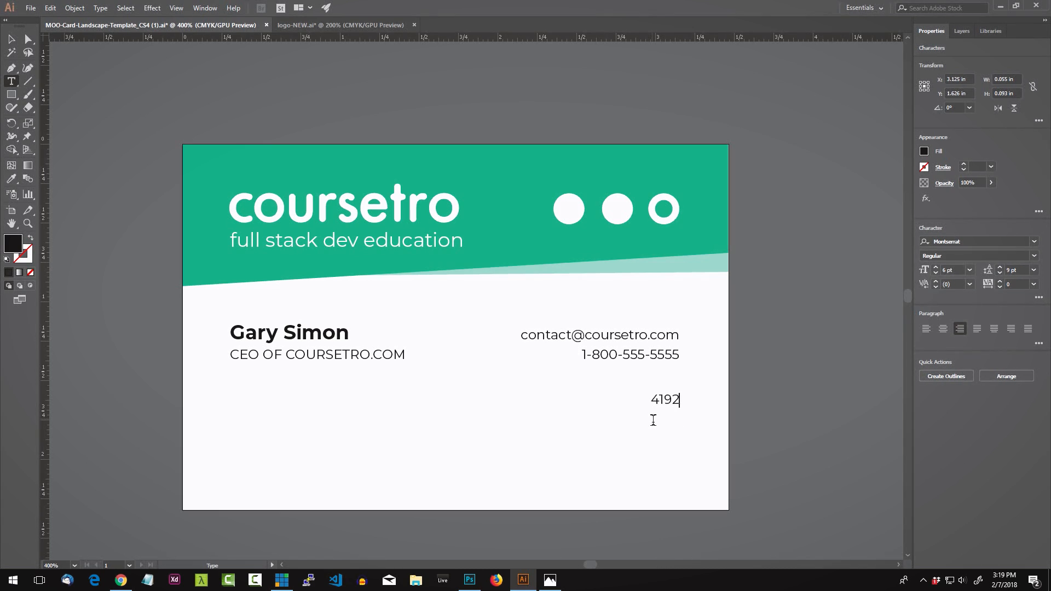
{"action": "key", "text": "Return"}
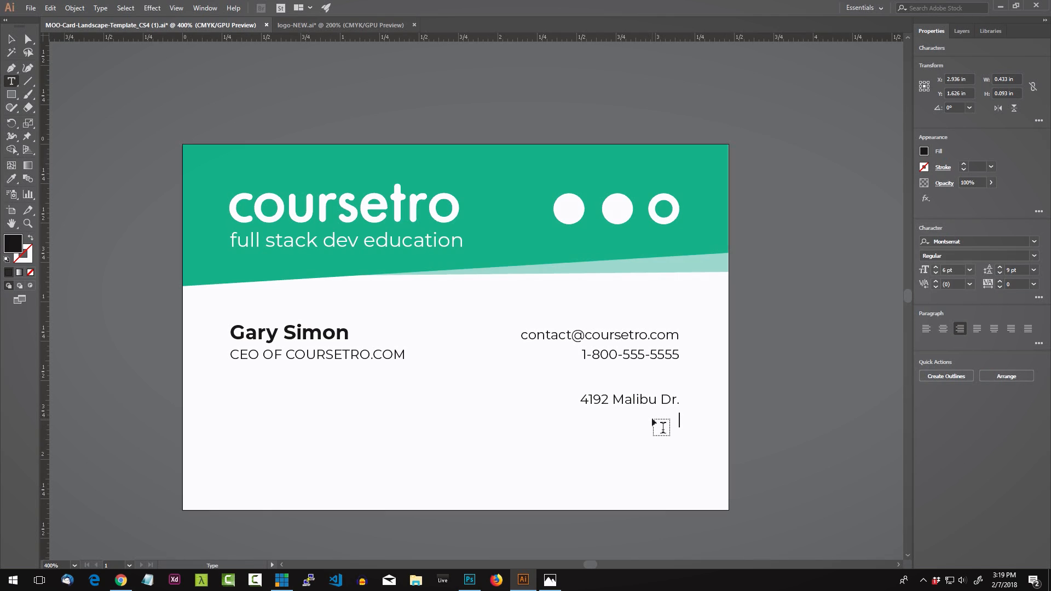
{"action": "type", "text": "Ma"}
{"action": "key", "text": "BackSpace"}
{"action": "key", "text": "BackSpace"}
{"action": "type", "text": "Beverly Hills"}
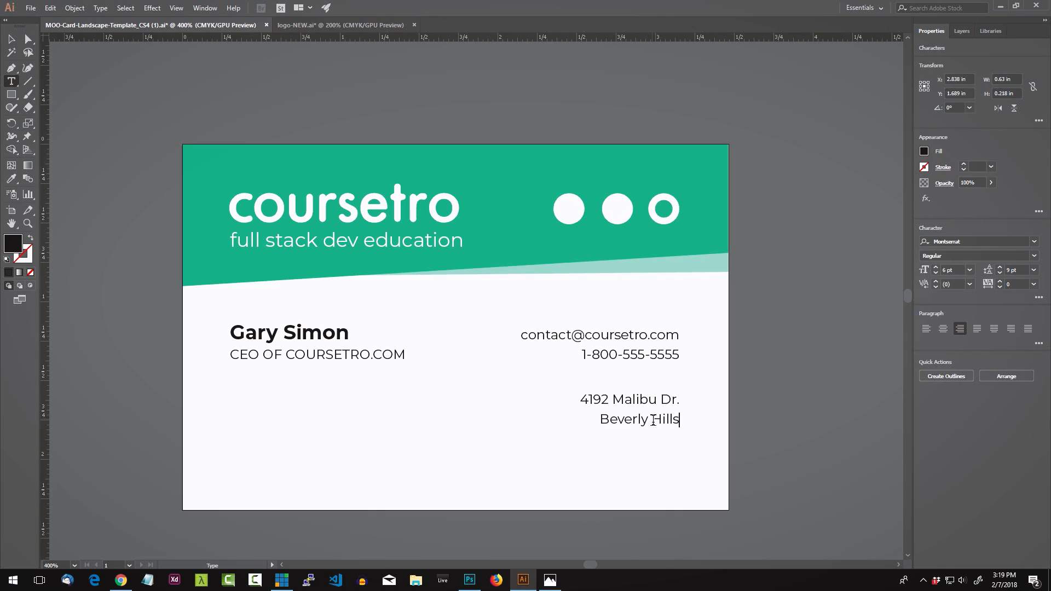
{"action": "key", "text": "BackSpace"}
{"action": "type", "text": ", 90120"}
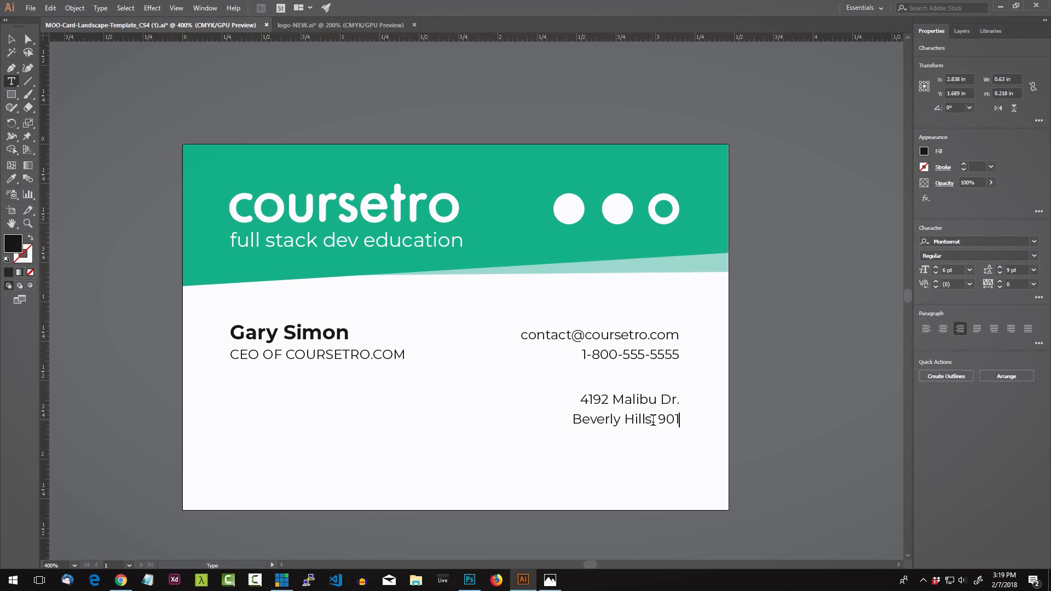
{"action": "key", "text": "BackSpace"}
{"action": "key", "text": "BackSpace"}
{"action": "key", "text": "BackSpace"}
{"action": "type", "text": "210"}
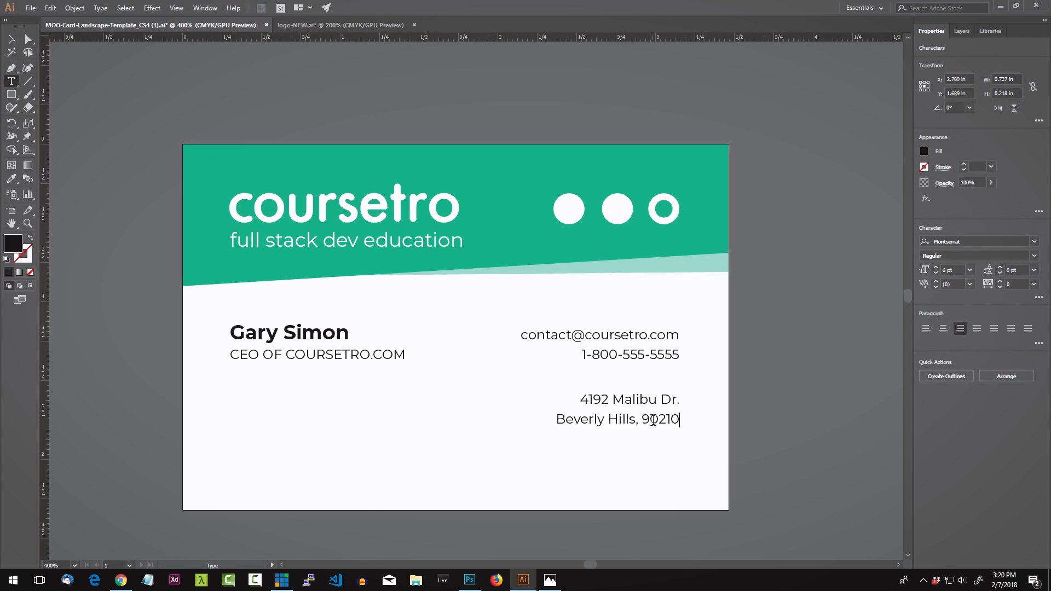
{"action": "key", "text": "Return"}
{"action": "type", "text": "us"}
{"action": "key", "text": "BackSpace"}
{"action": "key", "text": "BackSpace"}
{"action": "type", "text": "US"}
Step: Give the address text the 70% grey (K=70) fill
{"action": "left_click", "coordinate": [18, 42]}
{"action": "left_click", "coordinate": [627, 368]}
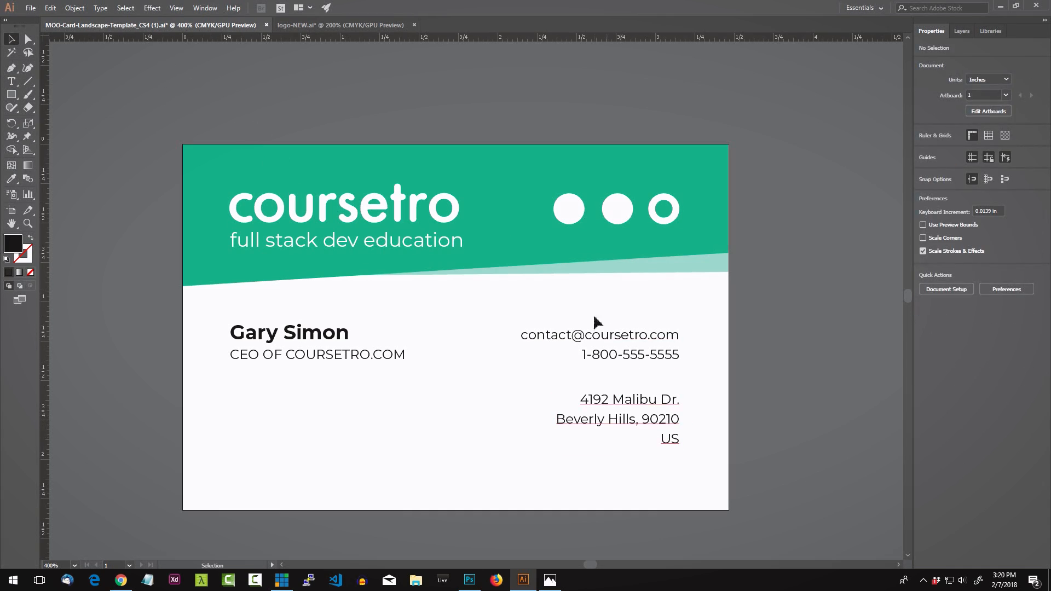
{"action": "left_click", "coordinate": [658, 411]}
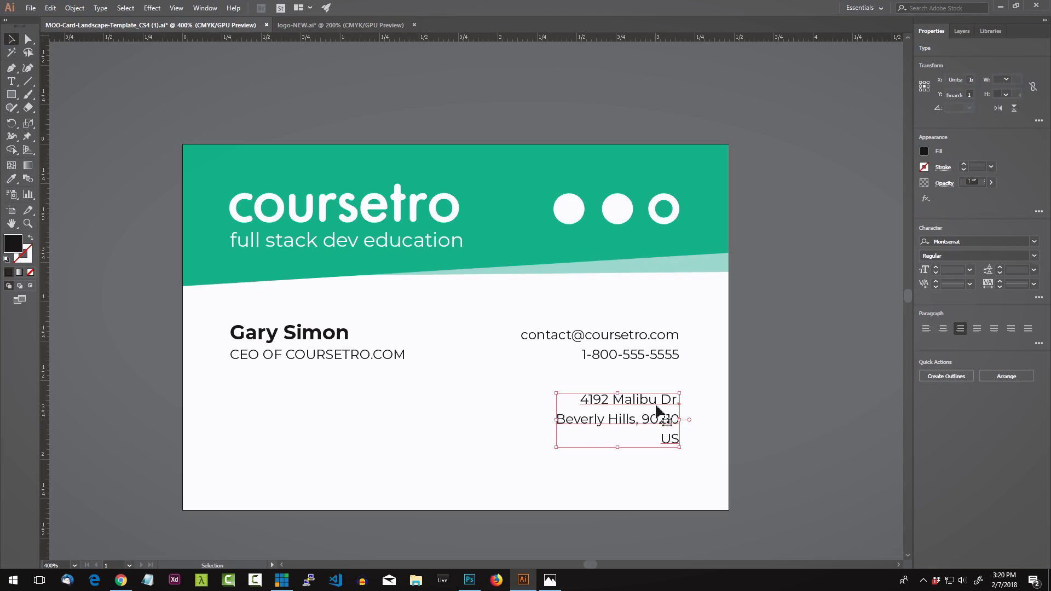
{"action": "left_click", "coordinate": [700, 378]}
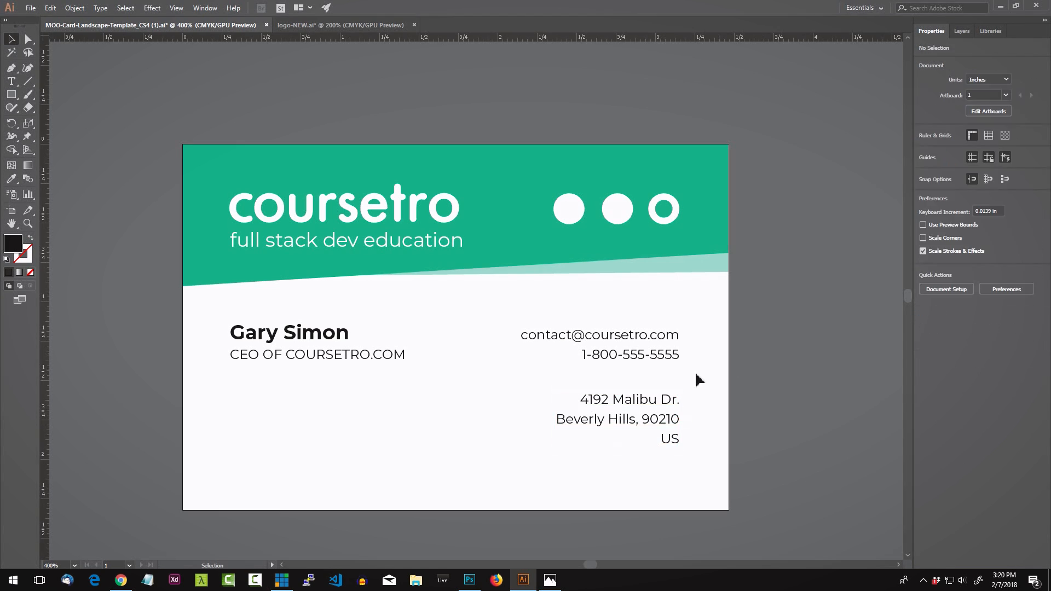
{"action": "left_click", "coordinate": [630, 405]}
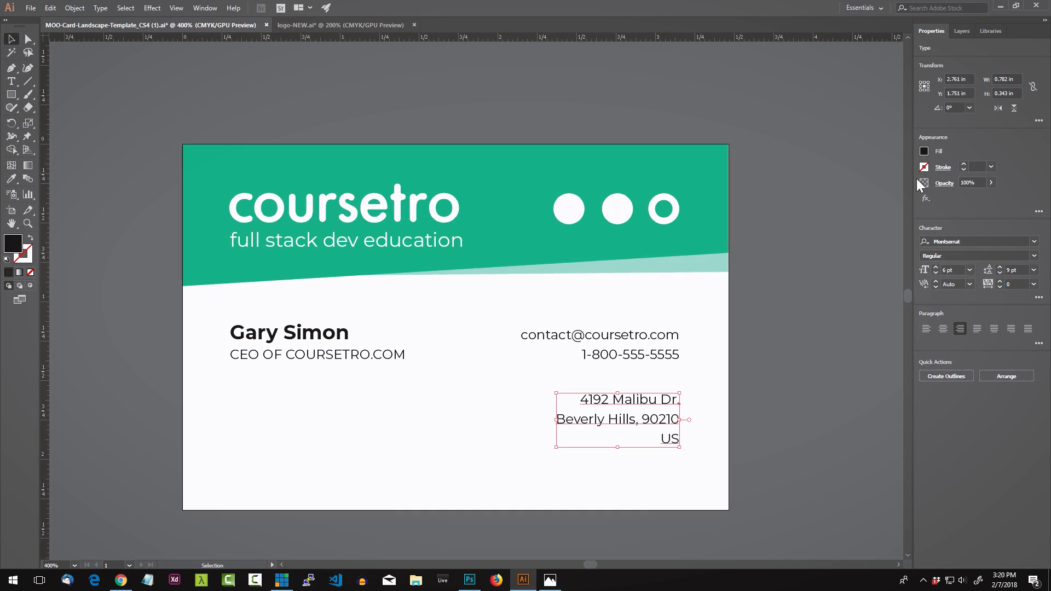
{"action": "left_click", "coordinate": [925, 153]}
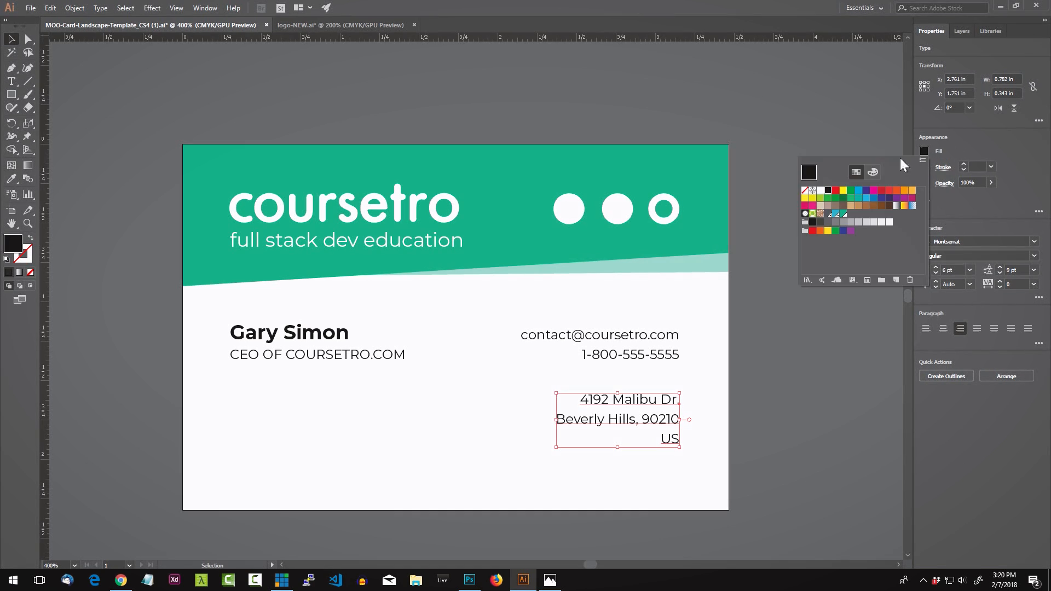
{"action": "left_click", "coordinate": [836, 223]}
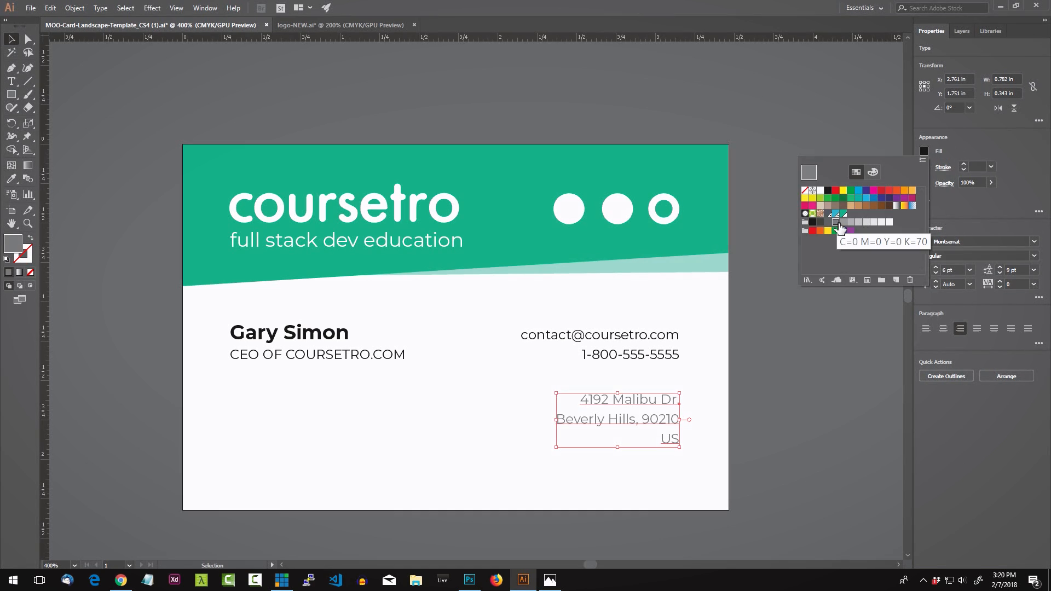
{"action": "left_click", "coordinate": [795, 404]}
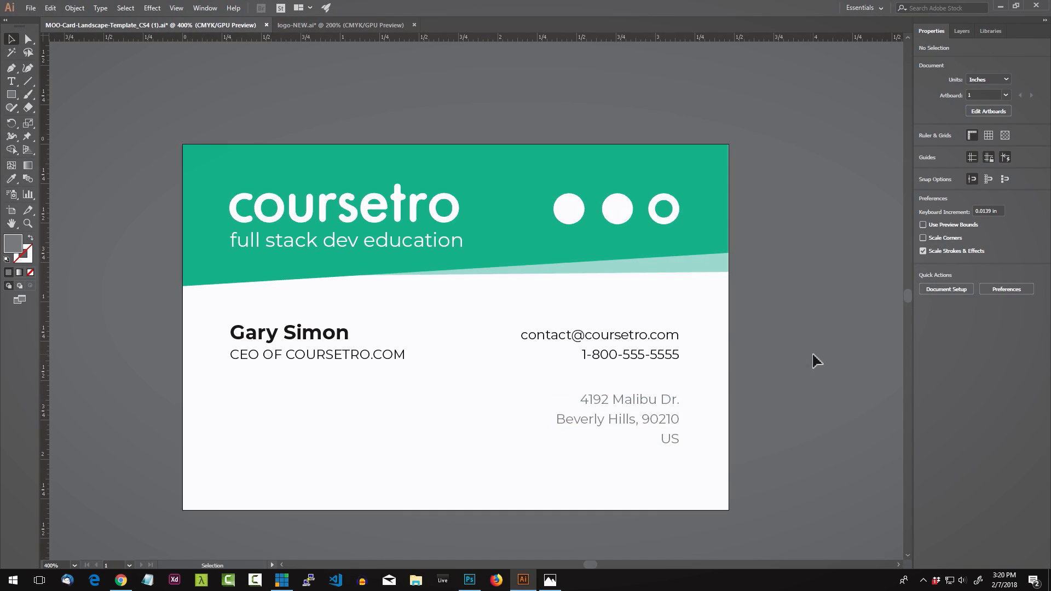
Step: Check the grey address block and bring up the Layers panel
{"action": "left_click", "coordinate": [620, 405]}
{"action": "left_click", "coordinate": [732, 339]}
{"action": "left_click", "coordinate": [652, 397]}
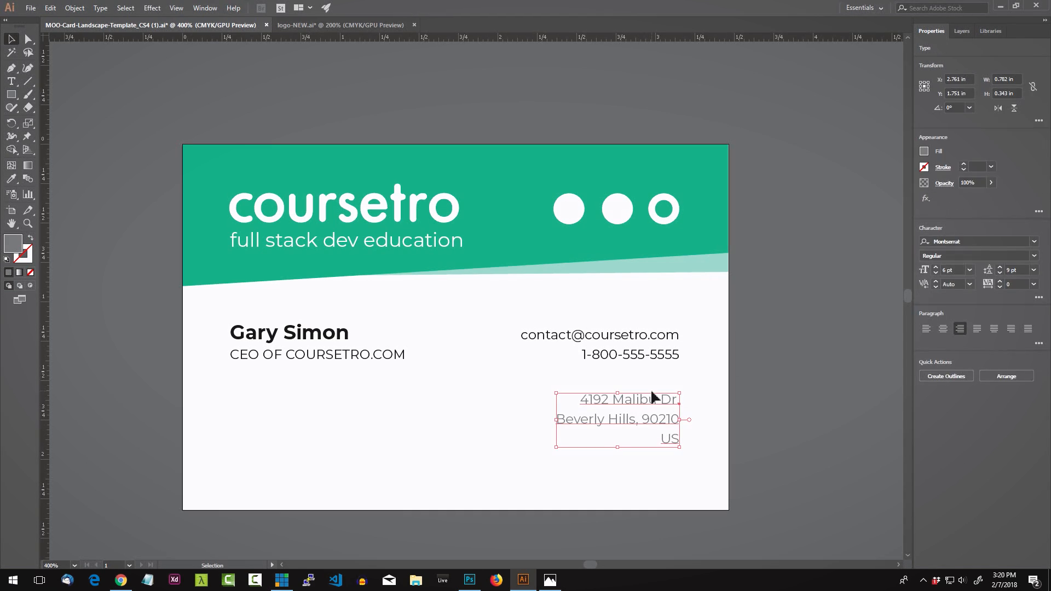
{"action": "left_click", "coordinate": [732, 380]}
{"action": "left_click", "coordinate": [962, 31]}
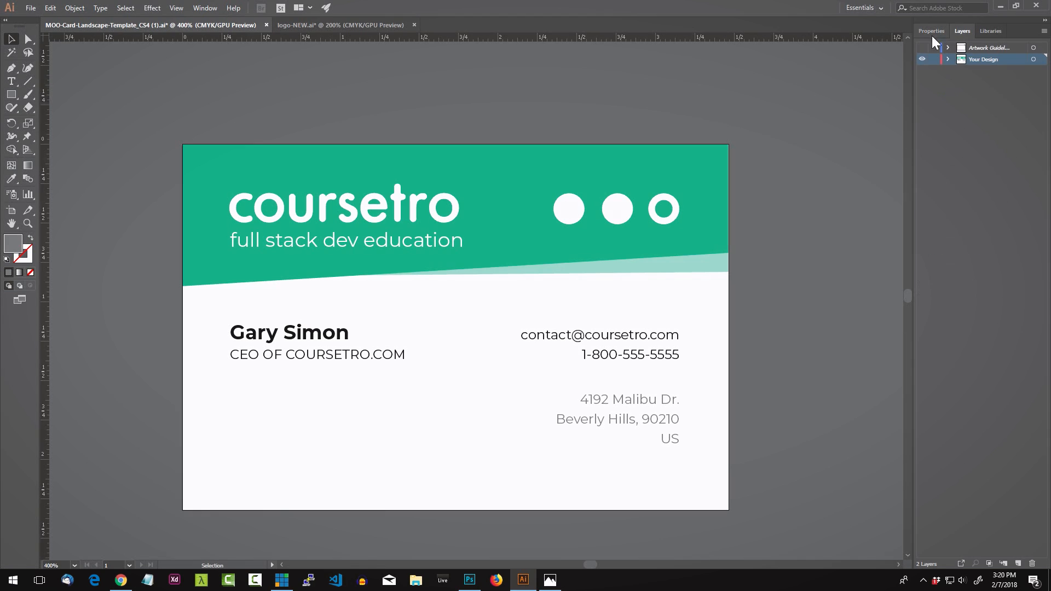
Step: Show the Artwork Guidelines layer, nudge the address slightly lower, then hide the guidelines
{"action": "left_click", "coordinate": [923, 48]}
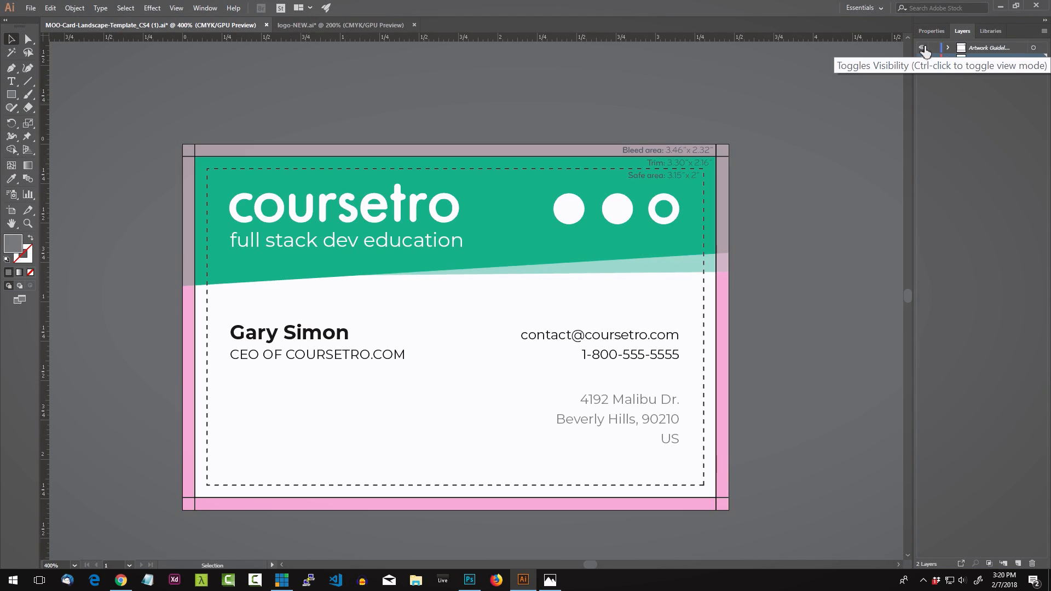
{"action": "left_click", "coordinate": [991, 49]}
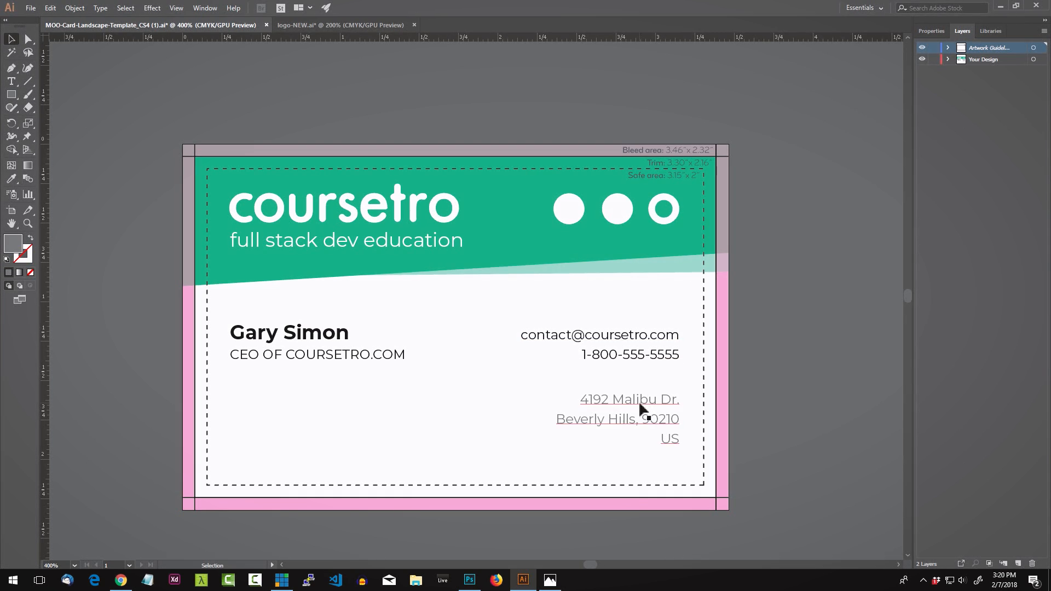
{"action": "left_click_drag", "start_coordinate": [646, 411], "coordinate": [633, 425]}
{"action": "left_click", "coordinate": [784, 422]}
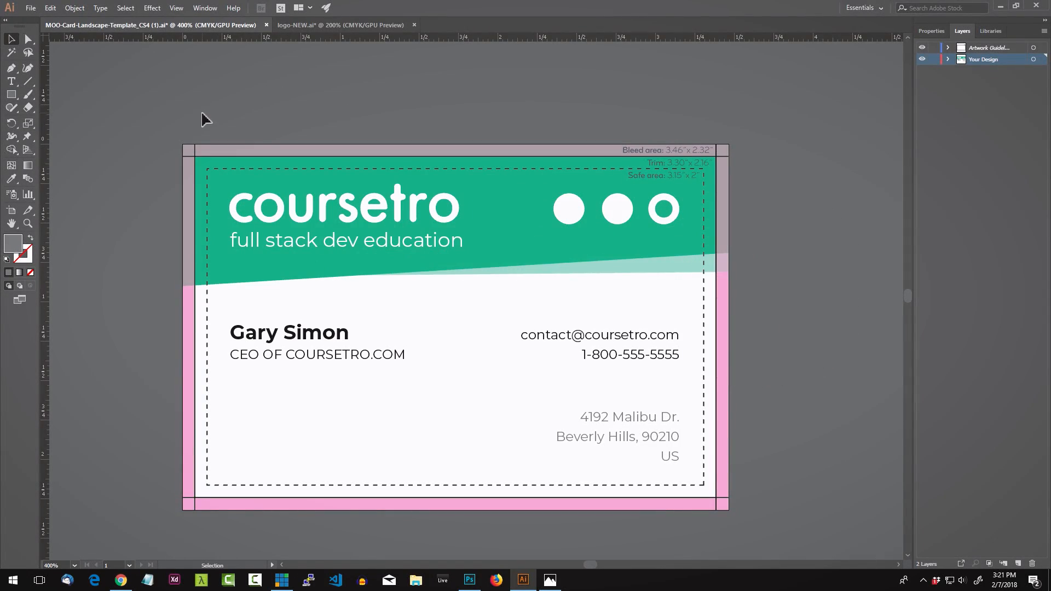
{"action": "left_click", "coordinate": [920, 51]}
{"action": "left_click", "coordinate": [923, 48]}
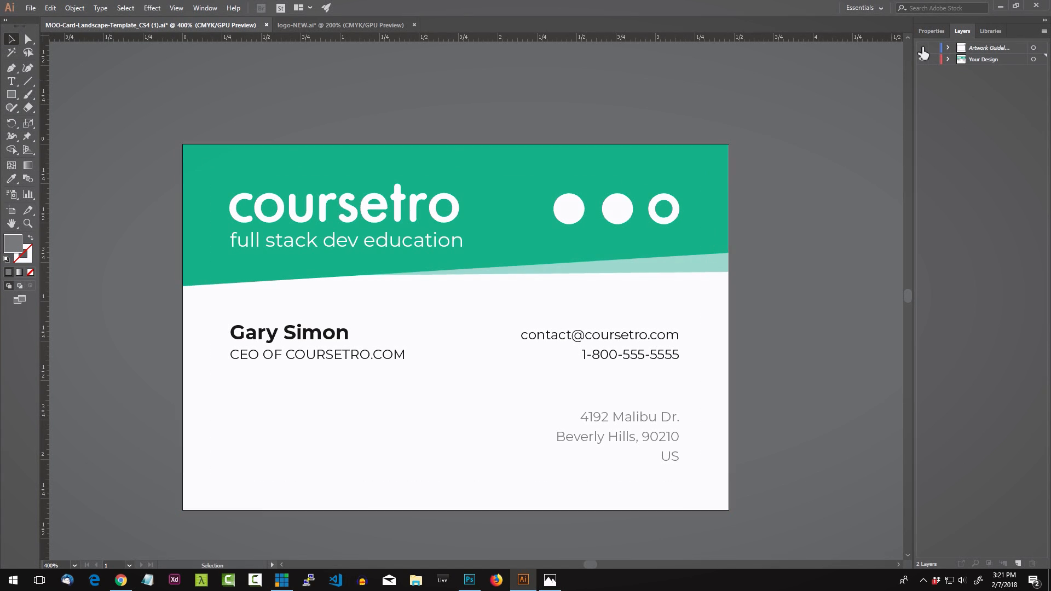
Step: Select all the card's artwork and convert its text to outlines with Ctrl+Shift+O
{"action": "left_click", "coordinate": [924, 50]}
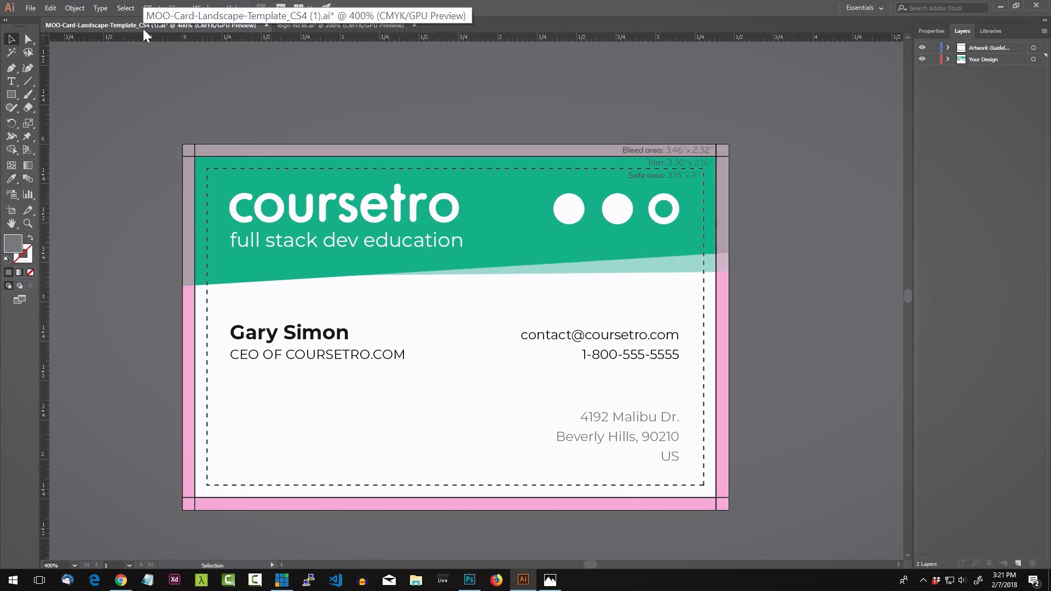
{"action": "left_click", "coordinate": [286, 337]}
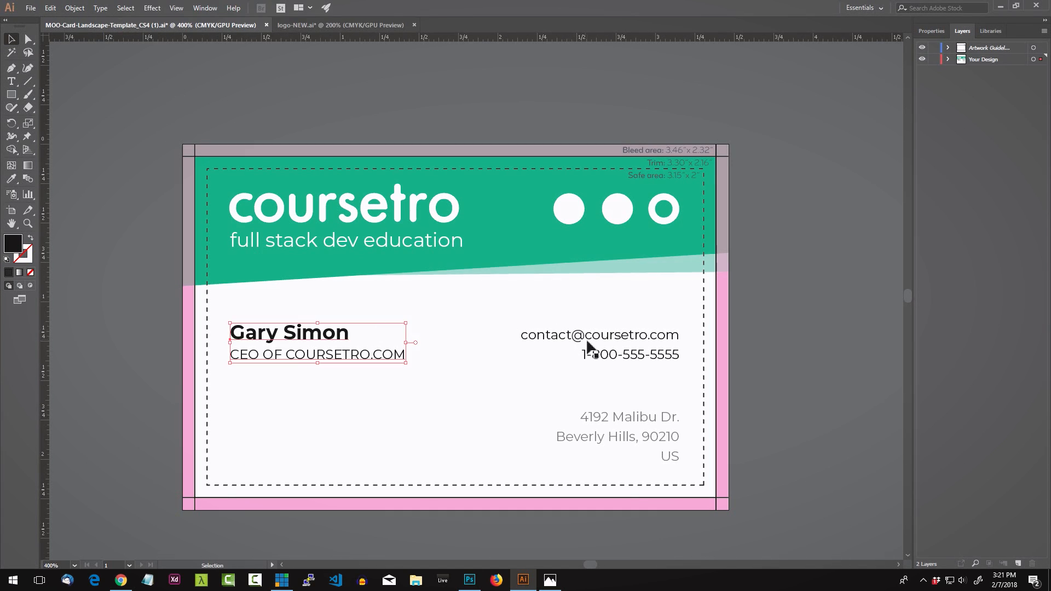
{"action": "left_click", "coordinate": [588, 345]}
{"action": "left_click", "coordinate": [155, 144]}
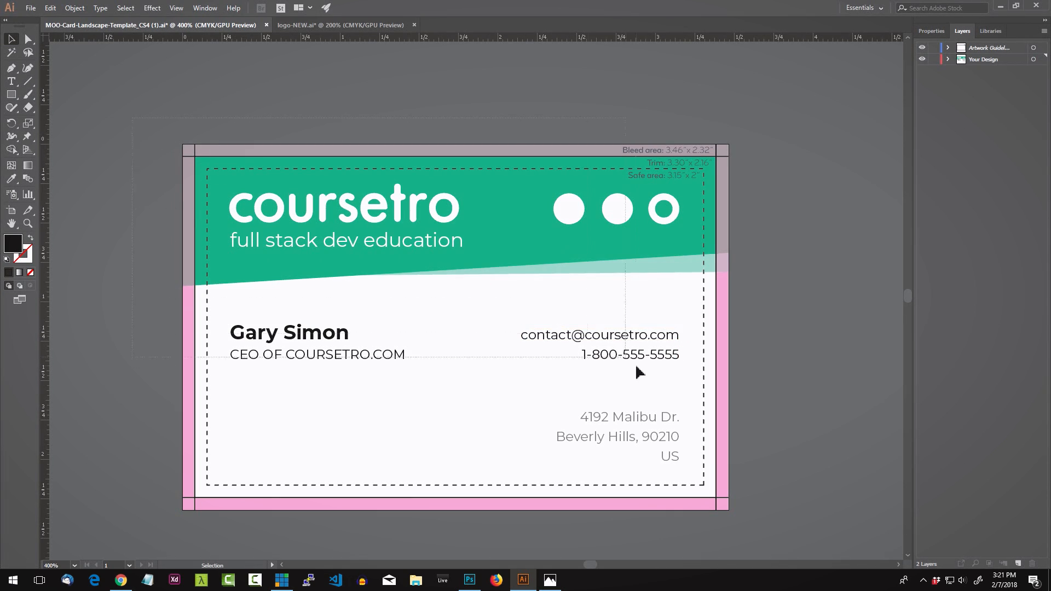
{"action": "key", "text": "ctrl+a"}
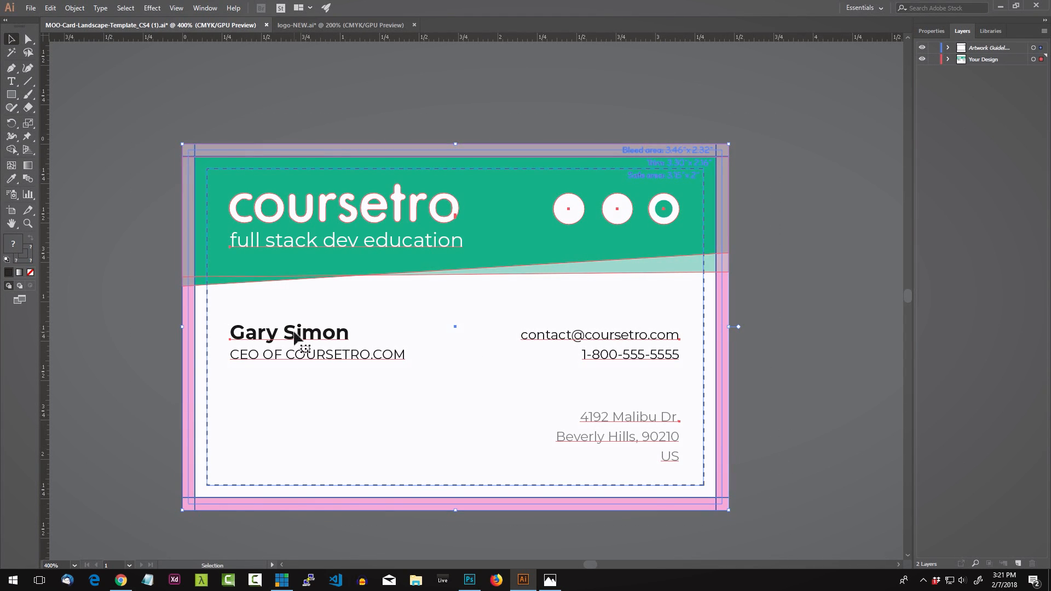
{"action": "left_click", "coordinate": [141, 347]}
{"action": "left_click", "coordinate": [307, 341]}
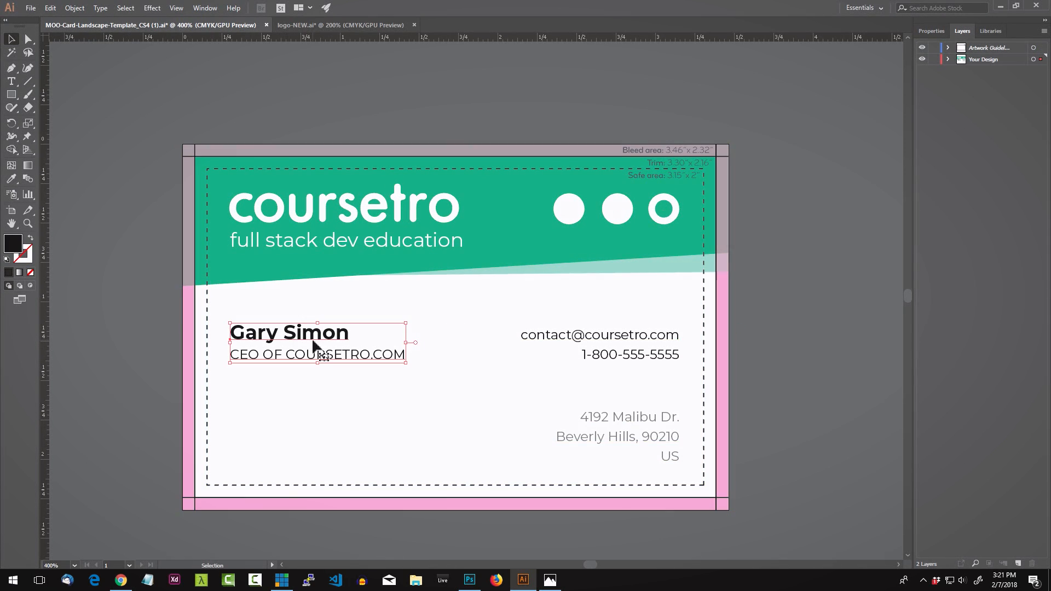
{"action": "left_click", "coordinate": [92, 298]}
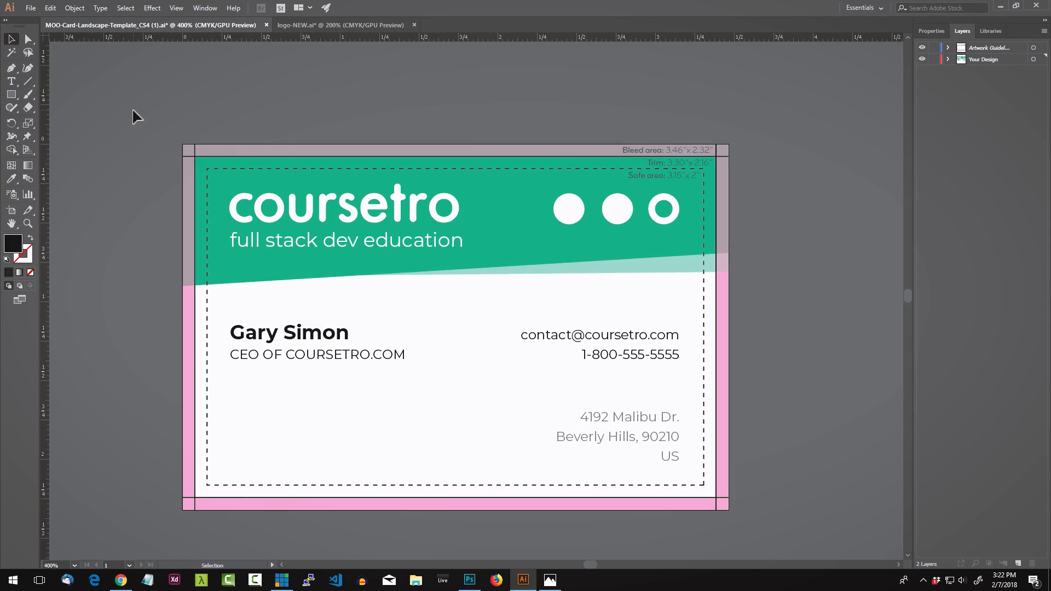
{"action": "left_click_drag", "start_coordinate": [133, 111], "coordinate": [750, 481]}
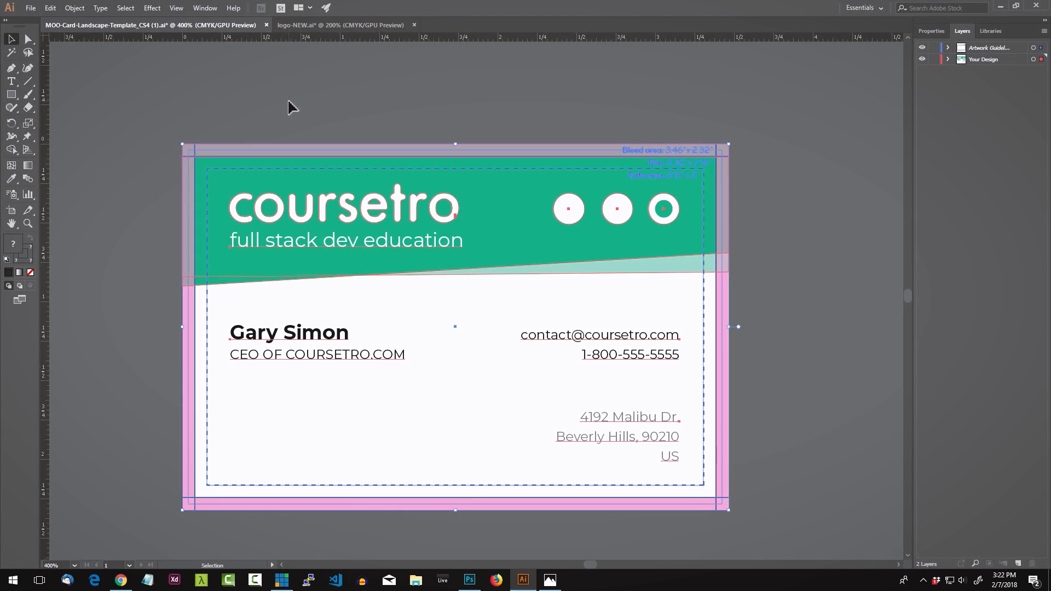
{"action": "key", "text": "ctrl+shift+o"}
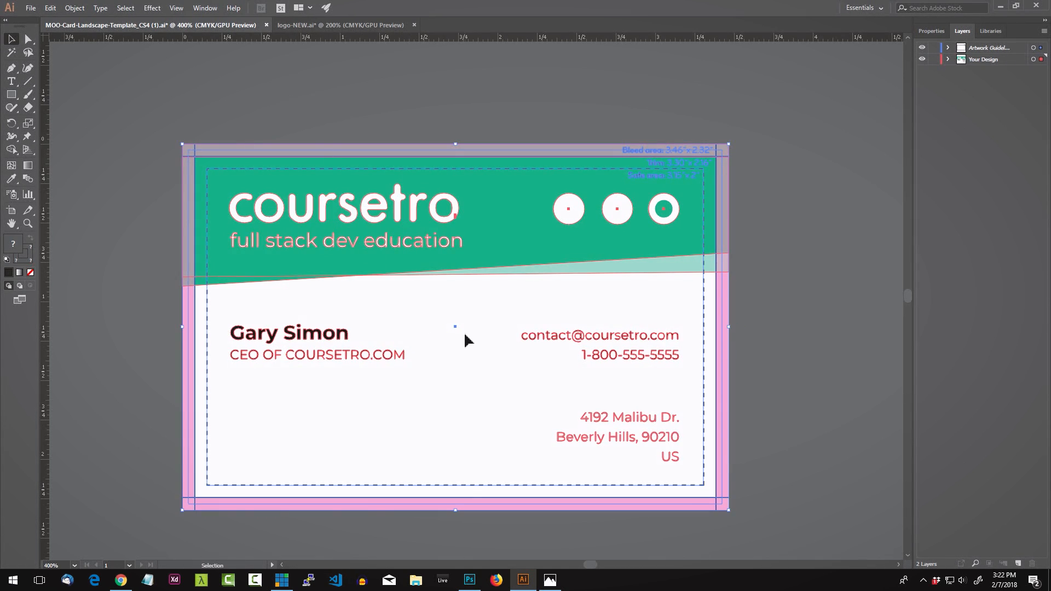
{"action": "left_click", "coordinate": [431, 325]}
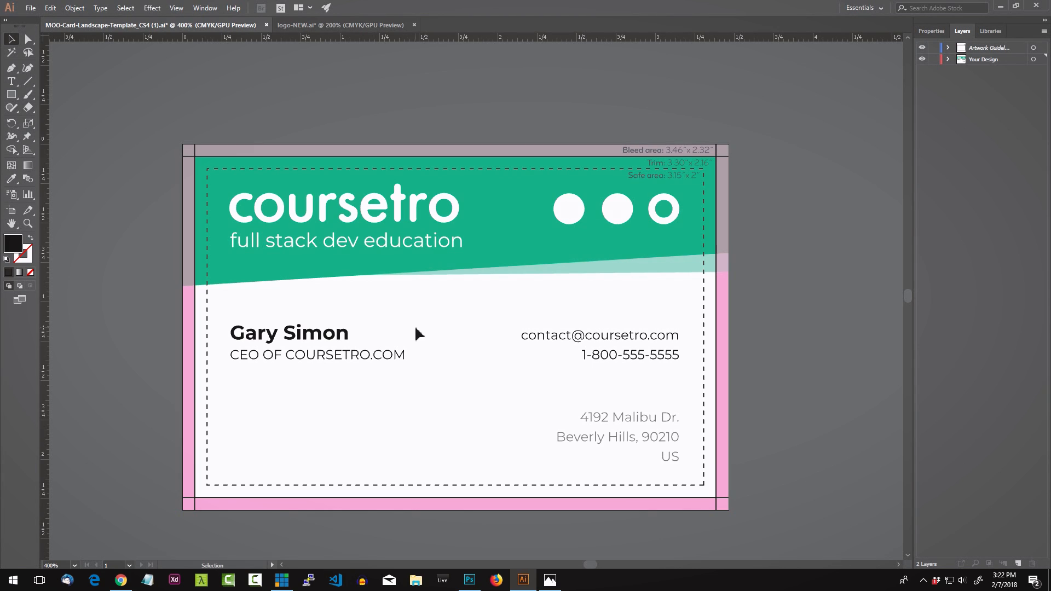
Step: Hide the bleed, trim and safe-area guides of the Artwork Guidelines layer
{"action": "left_click", "coordinate": [922, 48]}
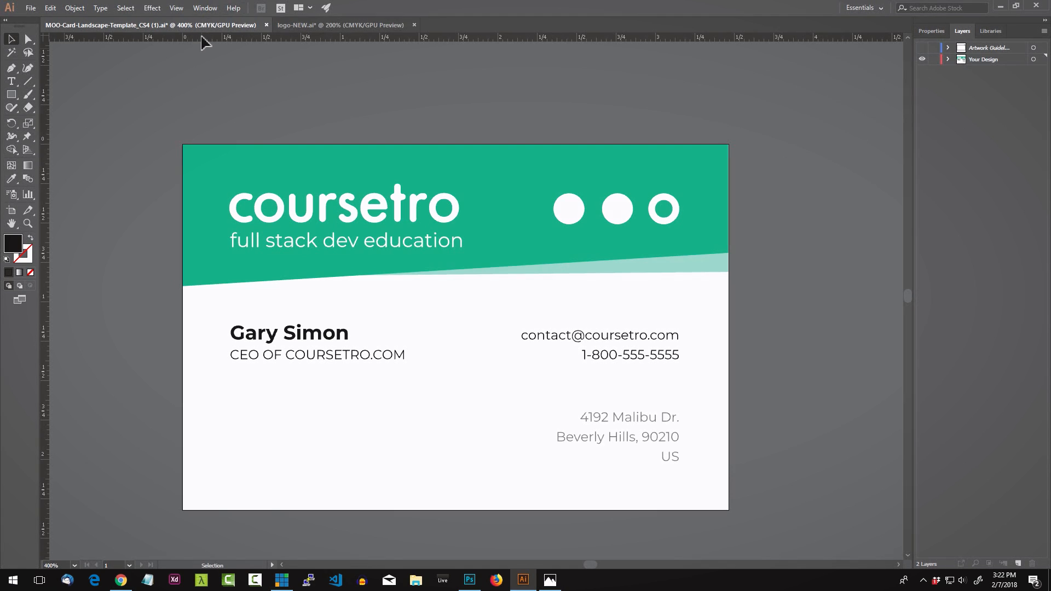
{"action": "left_click", "coordinate": [922, 48]}
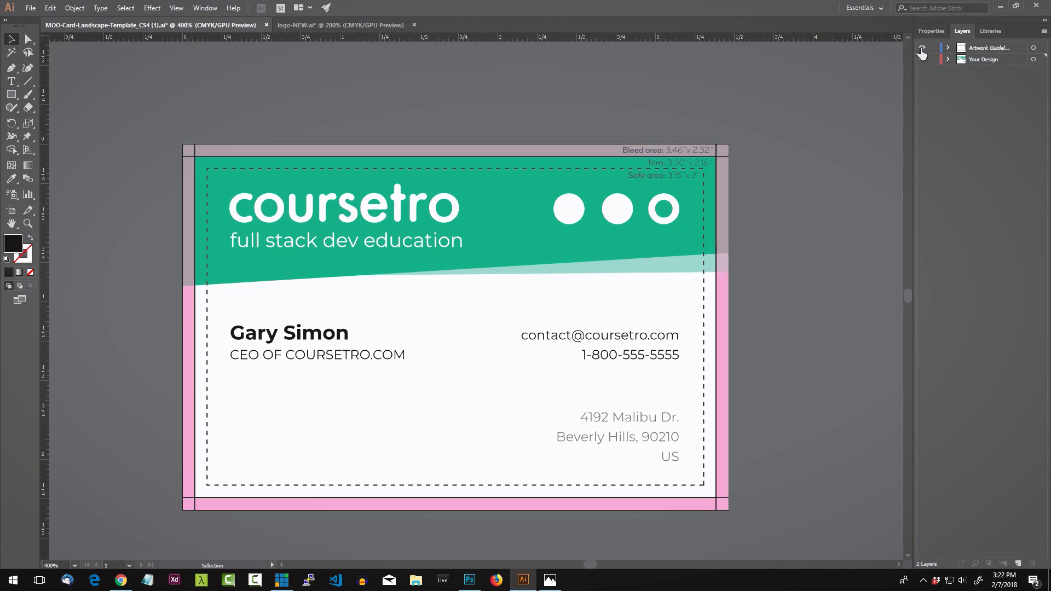
{"action": "left_click", "coordinate": [922, 49]}
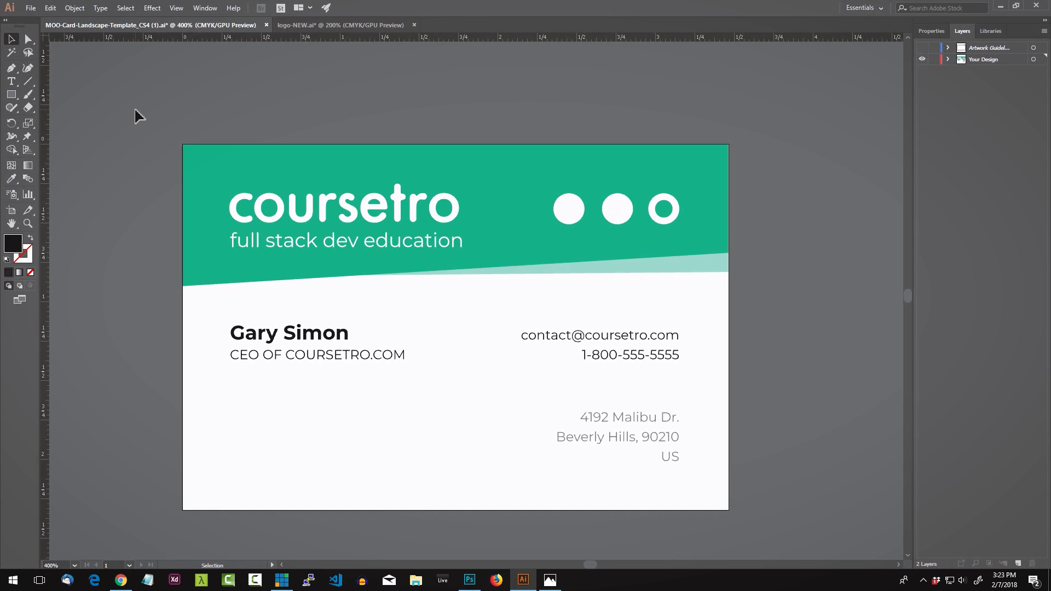
Step: Look through the Realistic Business Cards MockUp #3 page on GraphicBurger, then close its tab
{"action": "left_click_drag", "start_coordinate": [119, 97], "coordinate": [131, 107]}
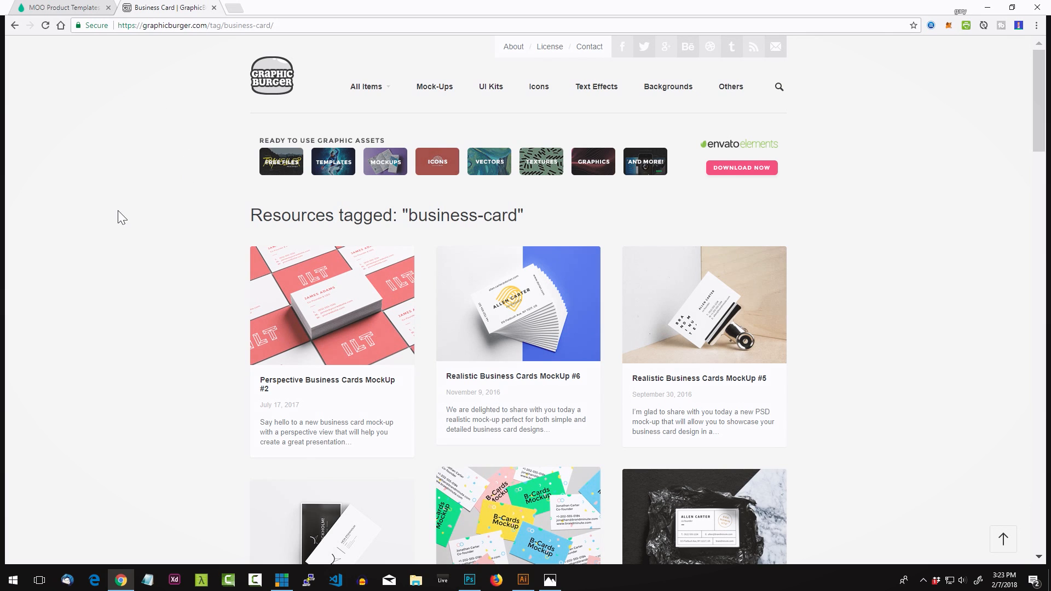
{"action": "scroll", "coordinate": [121, 217], "scroll_direction": "down", "scroll_amount": 7}
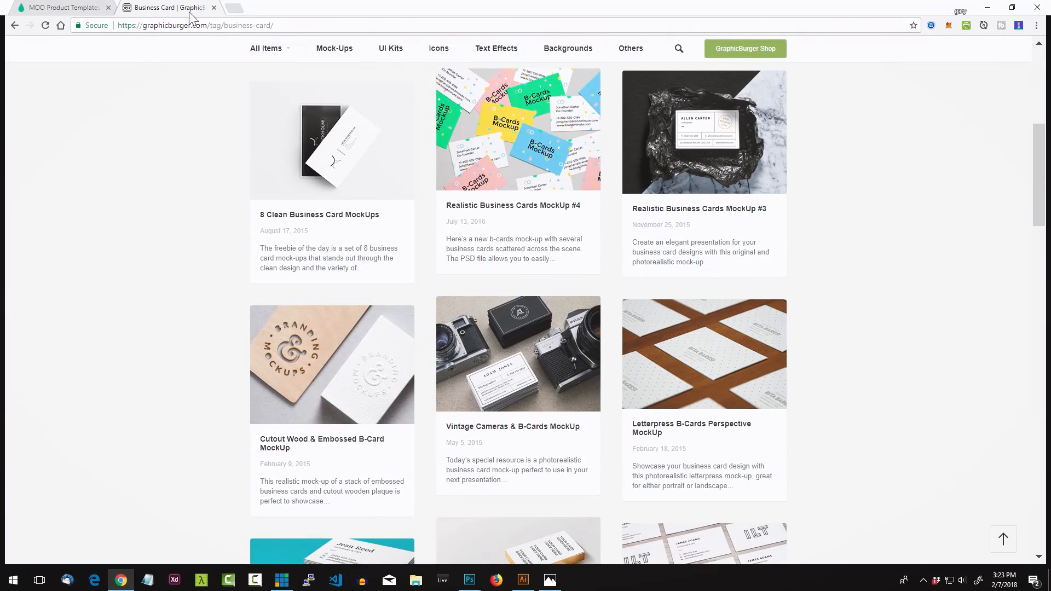
{"action": "scroll", "coordinate": [200, 241], "scroll_direction": "down", "scroll_amount": 4}
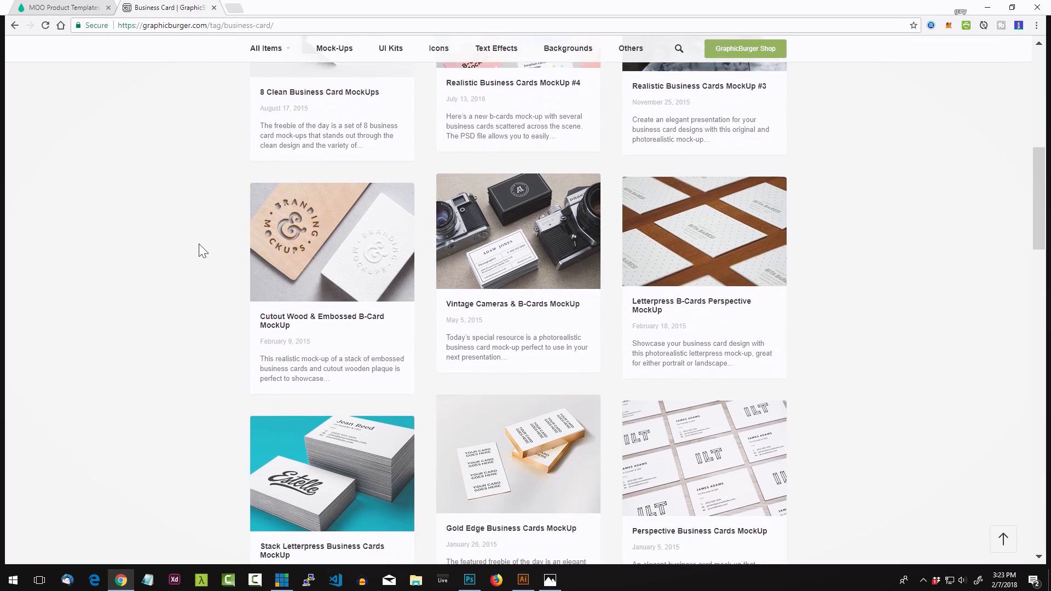
{"action": "scroll", "coordinate": [174, 260], "scroll_direction": "down", "scroll_amount": 3}
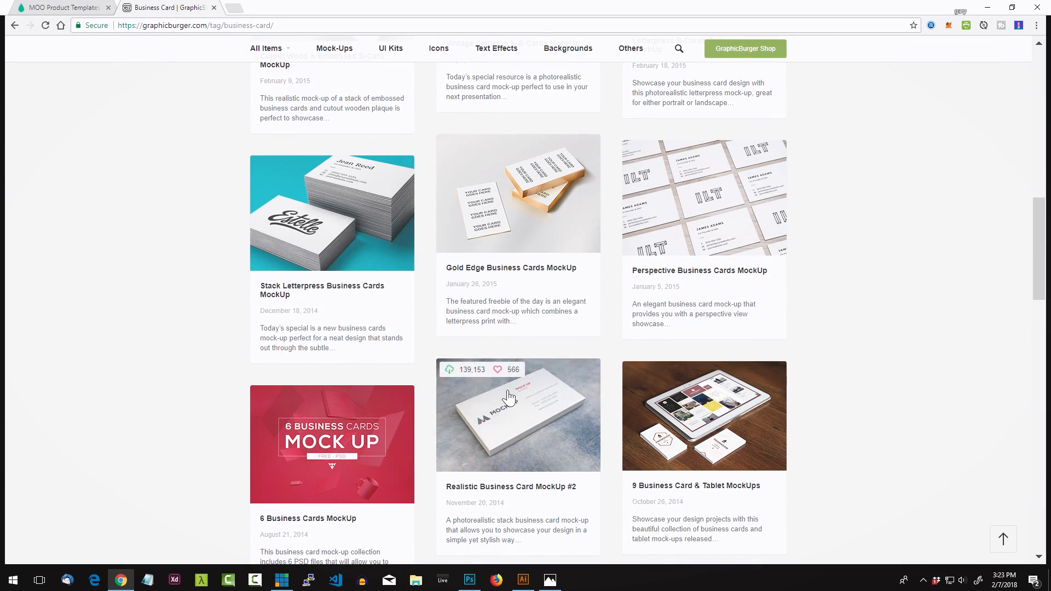
{"action": "scroll", "coordinate": [200, 295], "scroll_direction": "down", "scroll_amount": 7}
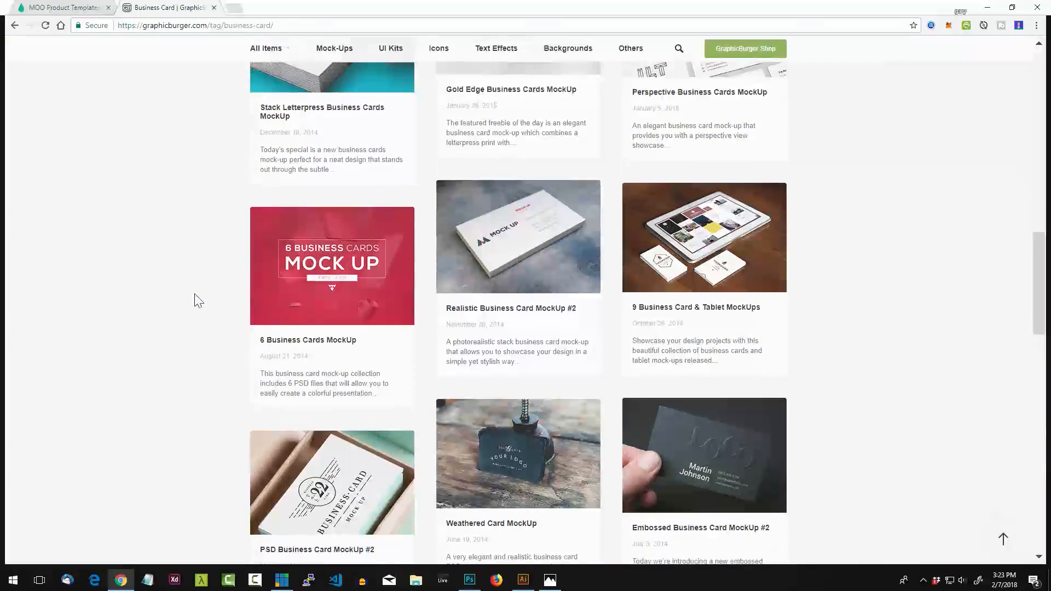
{"action": "scroll", "coordinate": [203, 321], "scroll_direction": "up", "scroll_amount": 15}
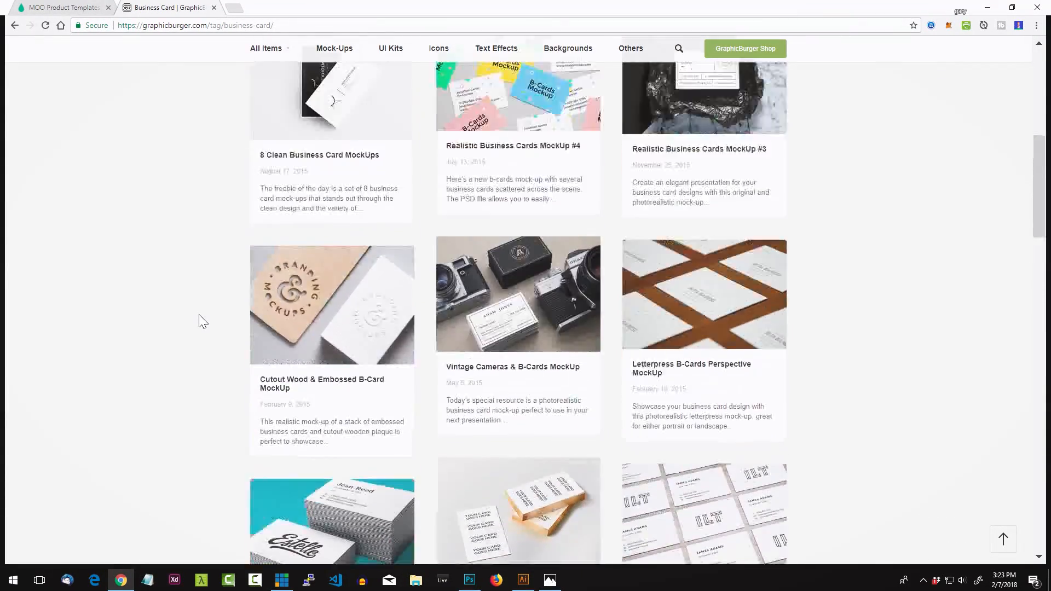
{"action": "scroll", "coordinate": [203, 322], "scroll_direction": "up", "scroll_amount": 2}
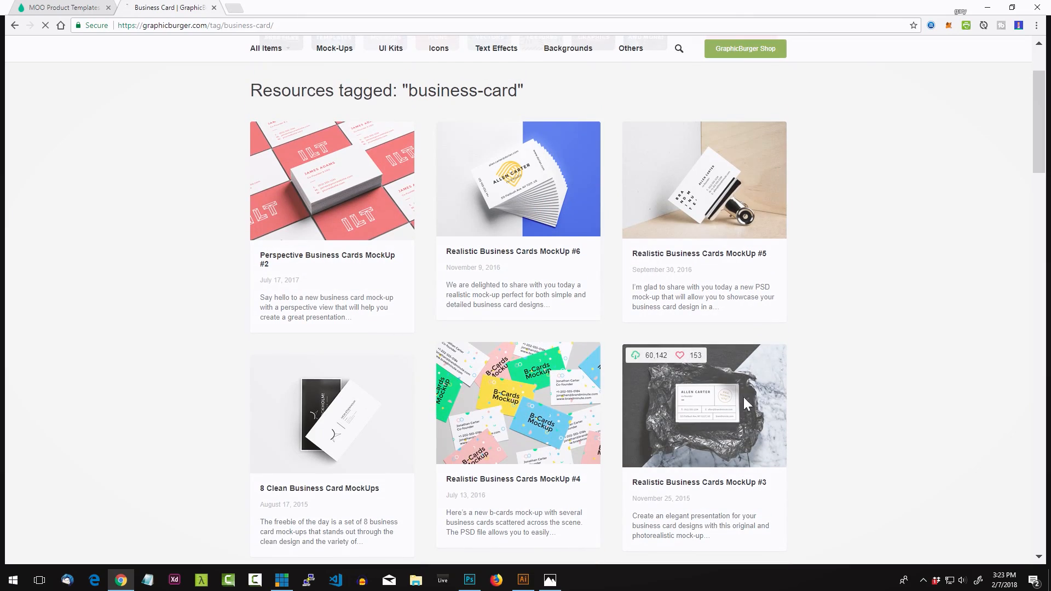
{"action": "scroll", "coordinate": [874, 313], "scroll_direction": "down", "scroll_amount": 5}
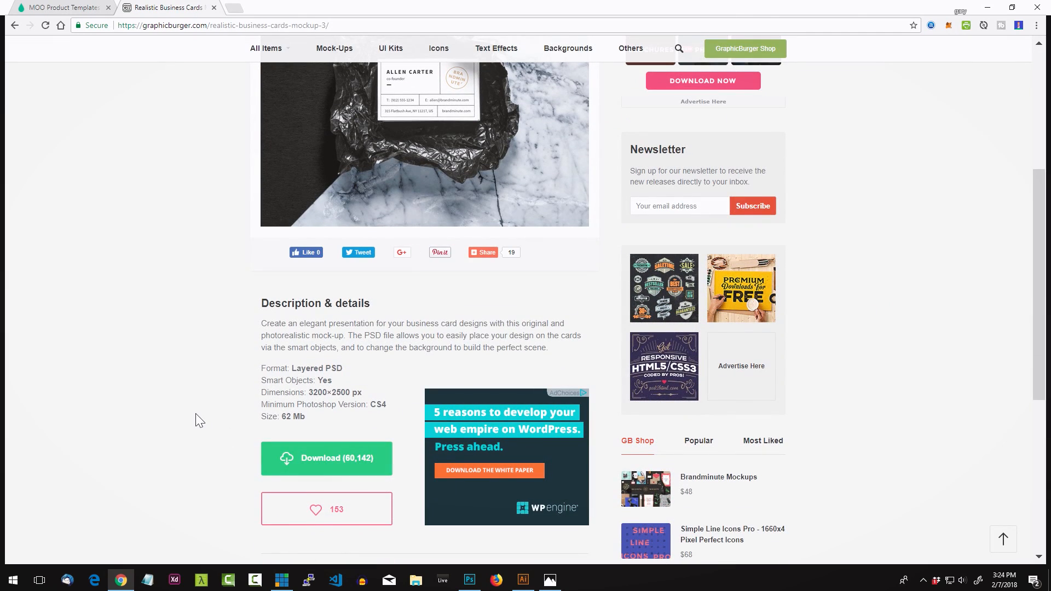
{"action": "middle_click", "coordinate": [167, 10]}
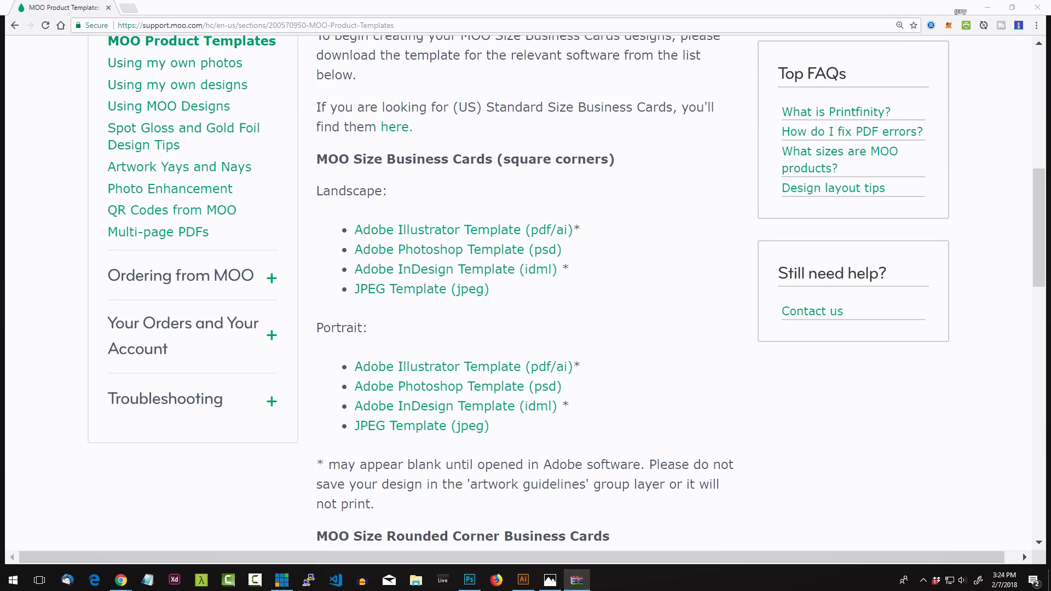
Step: Open Realistic Business Cards MockUp 3.psd from the downloaded archive's MockUp 3 folder
{"action": "left_click_drag", "start_coordinate": [479, 200], "coordinate": [352, 116]}
{"action": "left_click", "coordinate": [588, 249]}
{"action": "left_click_drag", "start_coordinate": [646, 183], "coordinate": [410, 97]}
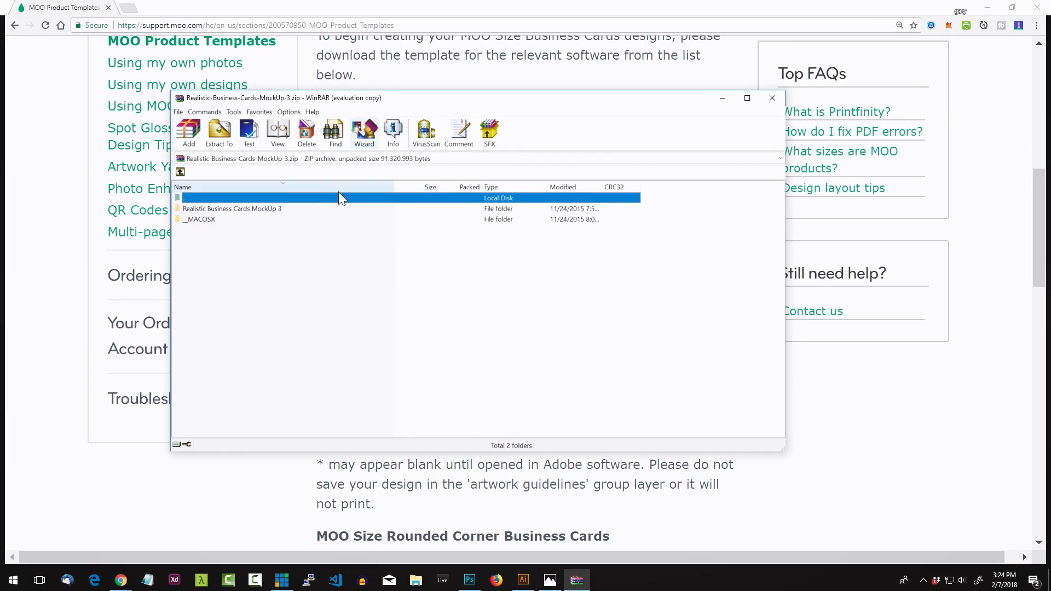
{"action": "double_click", "coordinate": [298, 209]}
{"action": "double_click", "coordinate": [224, 208]}
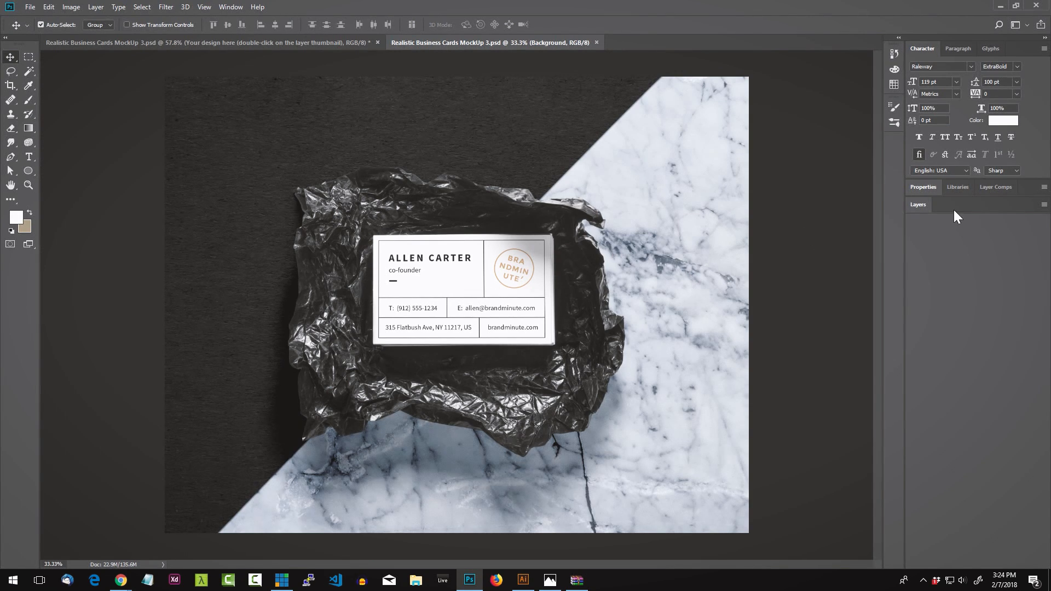
Step: Open the 'Your design here' smart object, hide its sample card, and return to Illustrator's File menu
{"action": "left_click", "coordinate": [915, 209]}
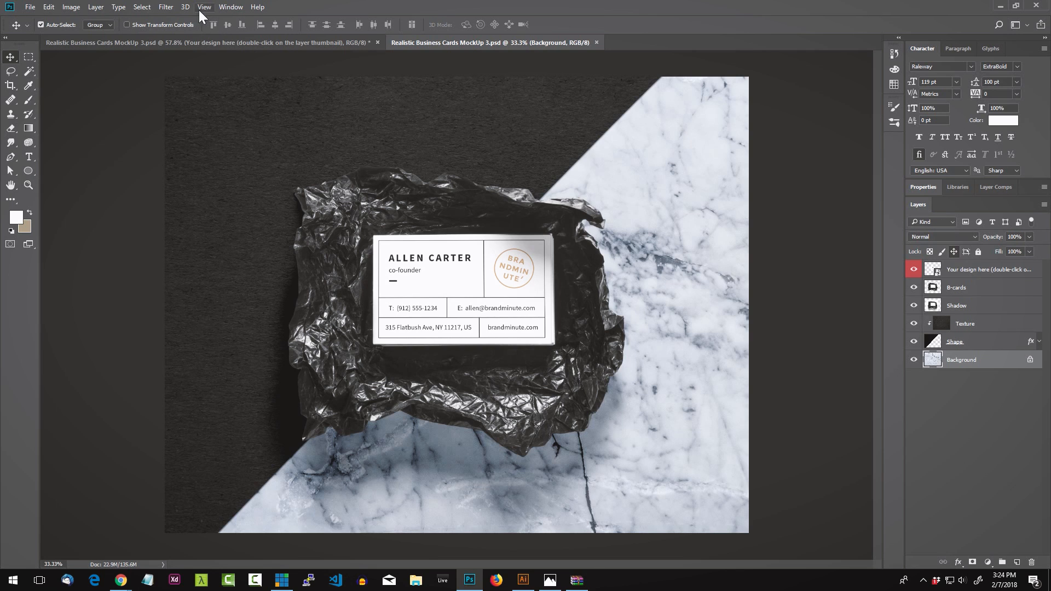
{"action": "left_click", "coordinate": [967, 271]}
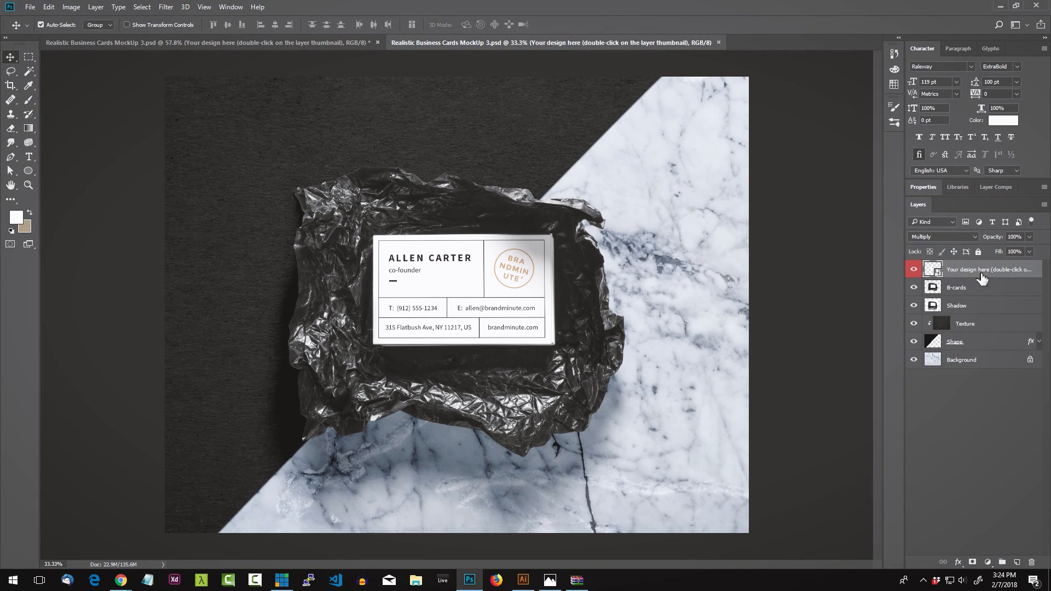
{"action": "double_click", "coordinate": [934, 270]}
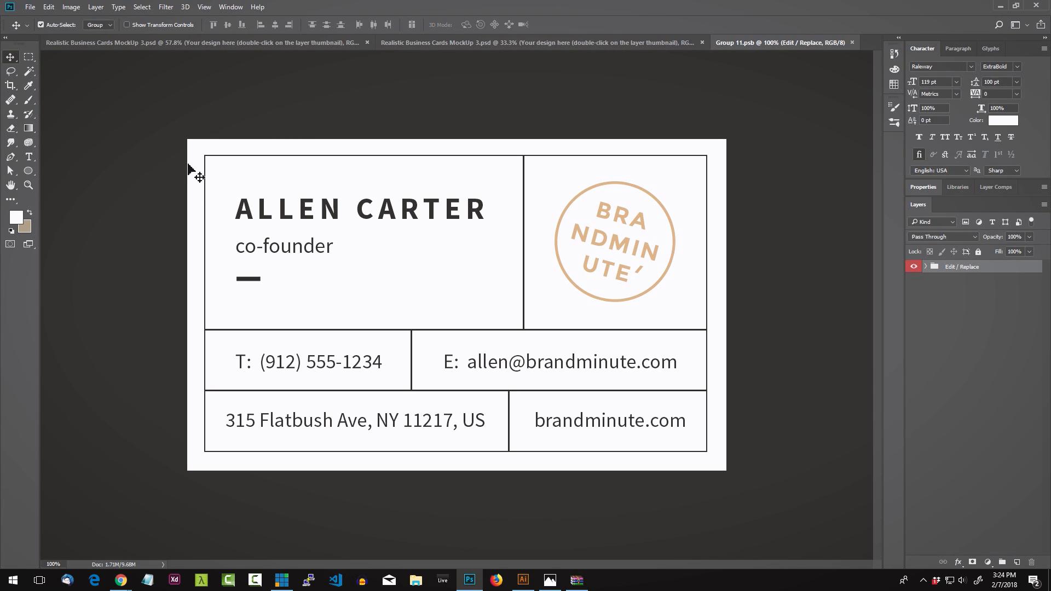
{"action": "left_click", "coordinate": [913, 267]}
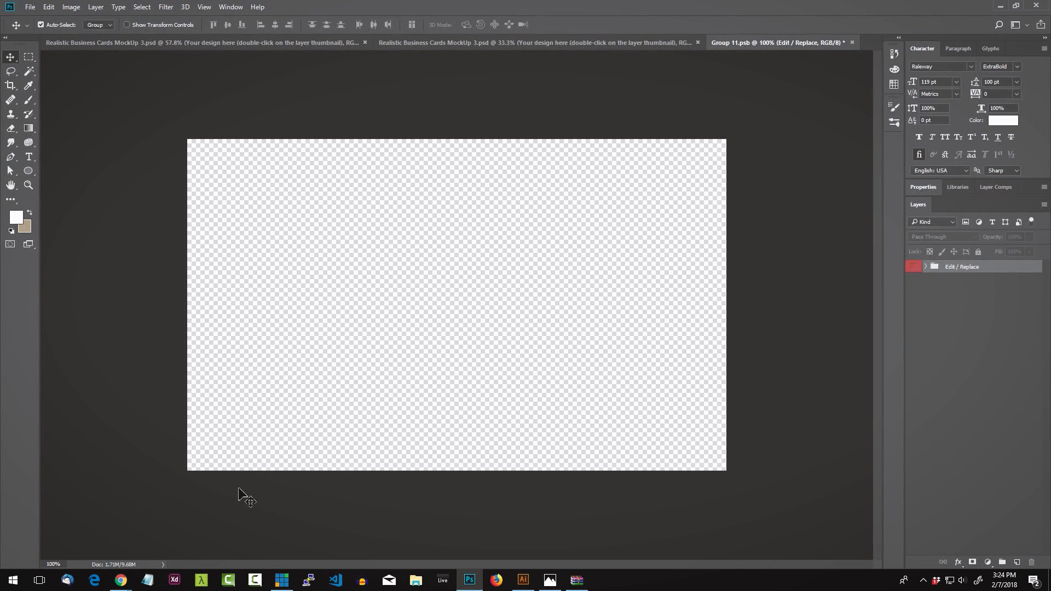
{"action": "left_click", "coordinate": [524, 579]}
{"action": "left_click", "coordinate": [32, 8]}
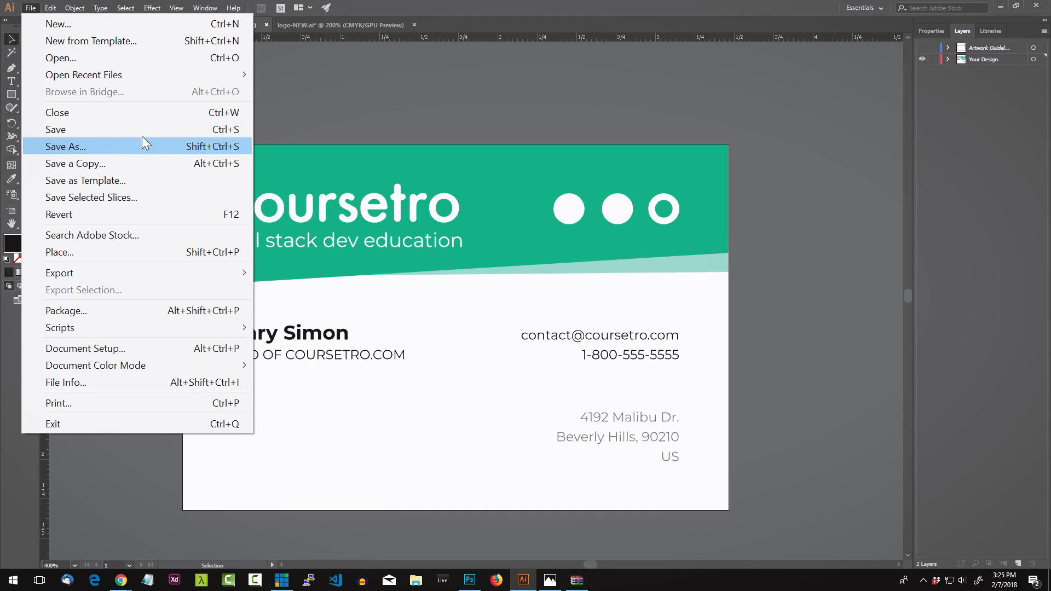
Step: Dismiss Illustrator's File menu without saving and return to the empty Group 11.psb canvas
{"action": "left_click", "coordinate": [452, 27]}
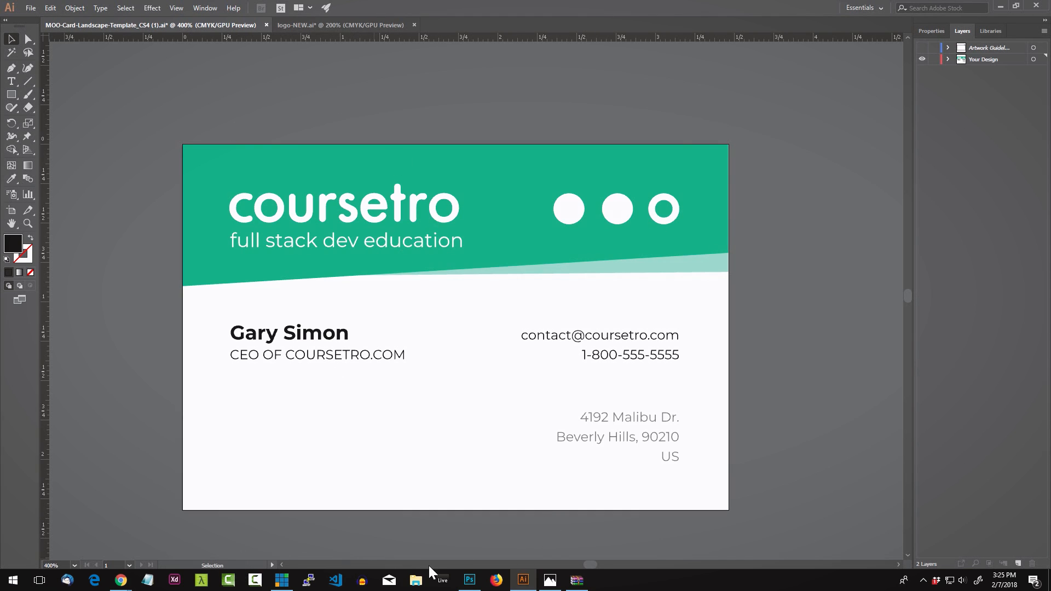
{"action": "left_click", "coordinate": [470, 579]}
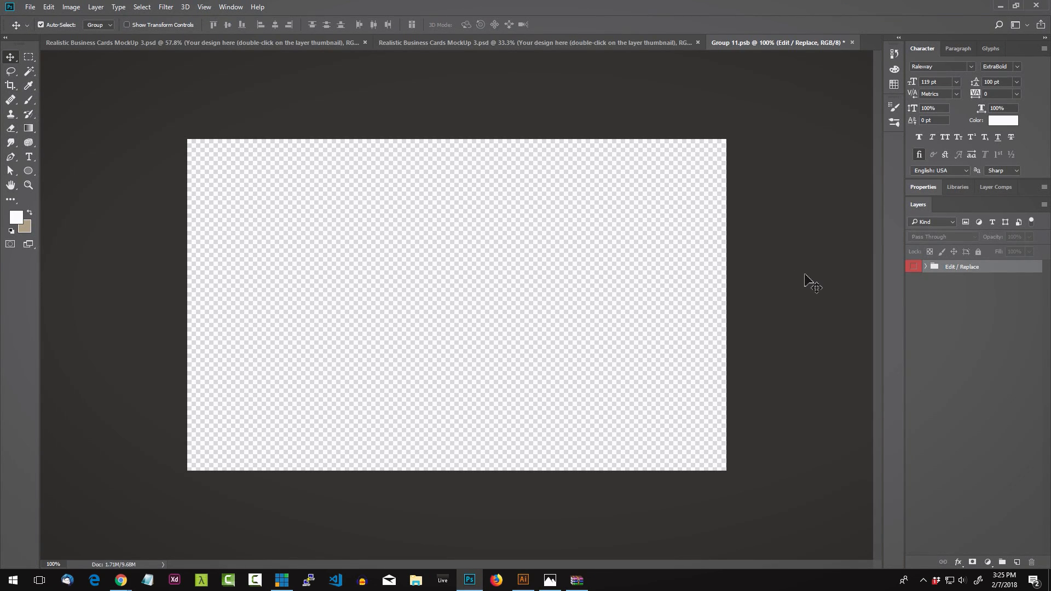
Step: Drop the coursetro card artwork into Group 11.psb, save it, and zoom in on the updated mockup
{"action": "left_click_drag", "start_coordinate": [813, 284], "coordinate": [257, 195]}
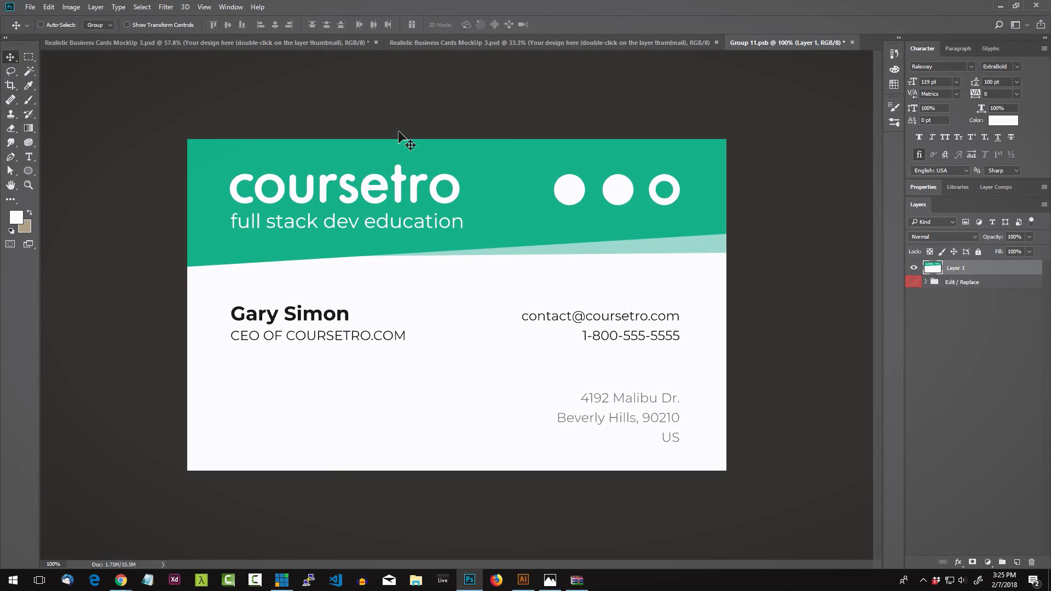
{"action": "key", "text": "ctrl+s"}
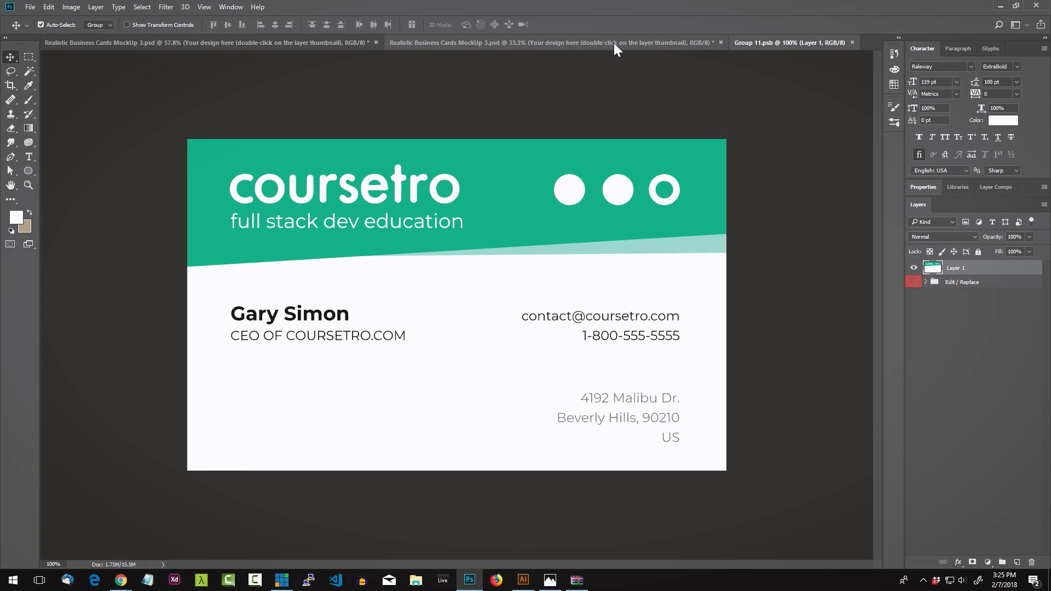
{"action": "left_click", "coordinate": [612, 43]}
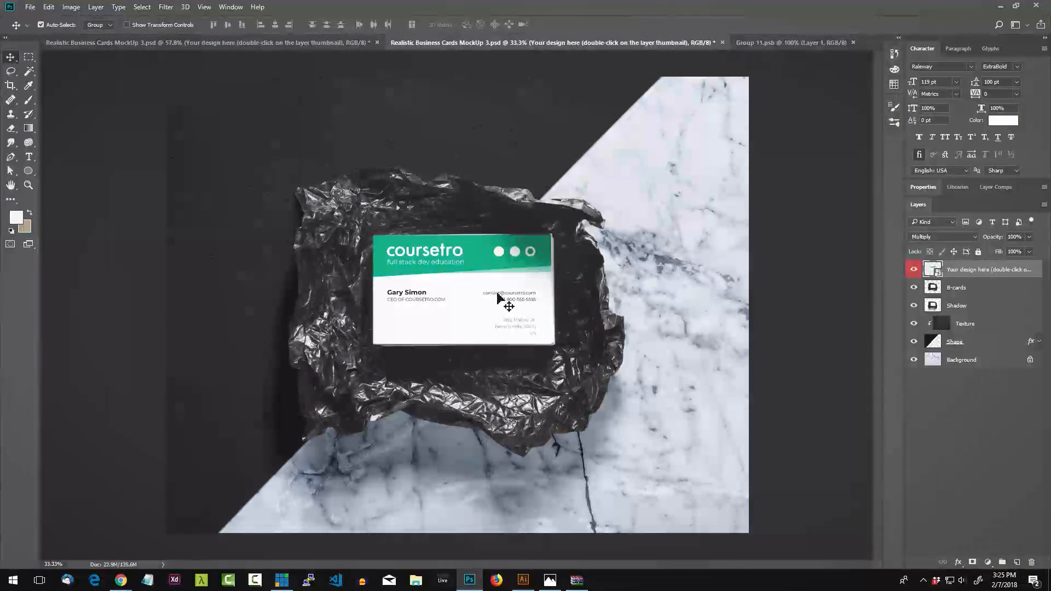
{"action": "scroll", "coordinate": [507, 324], "scroll_direction": "up", "scroll_amount": 4}
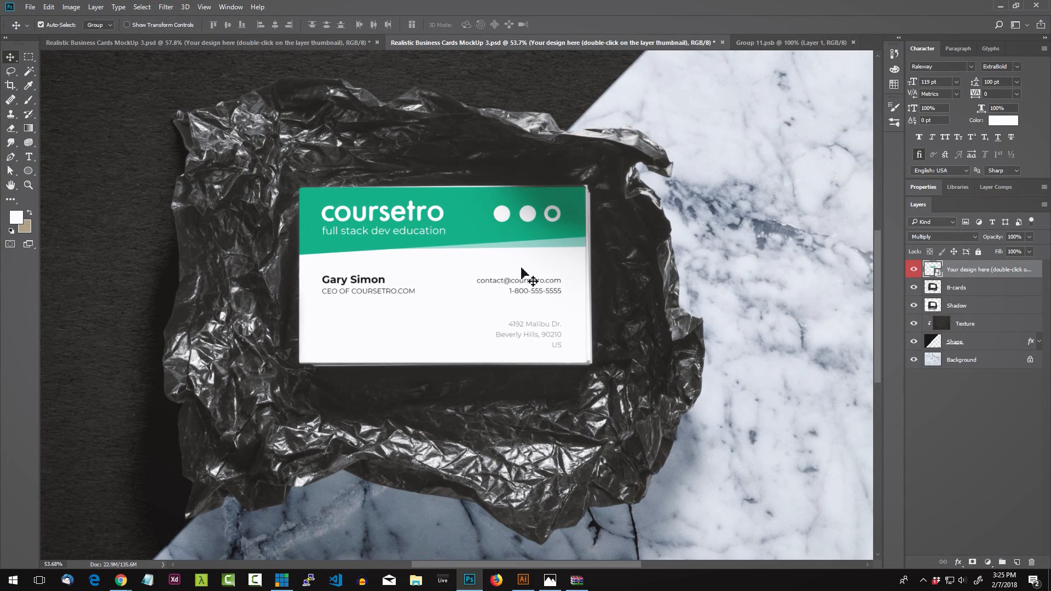